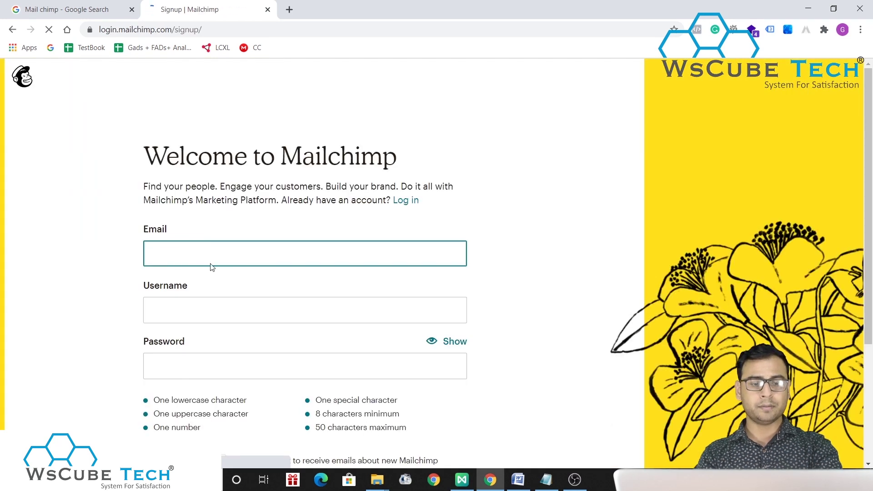
# - Copy the email address from the Google account menu into the signup form's Email field
pyautogui.scroll(-3, 462, 319)
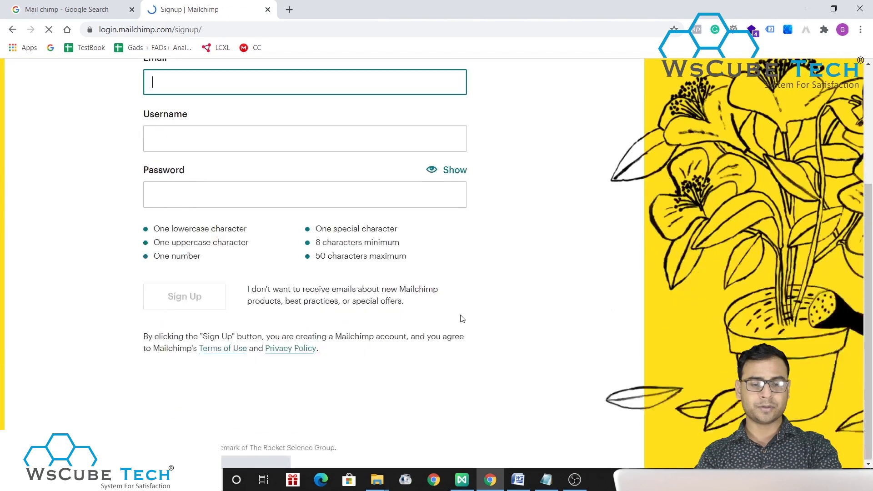
pyautogui.scroll(3, 463, 318)
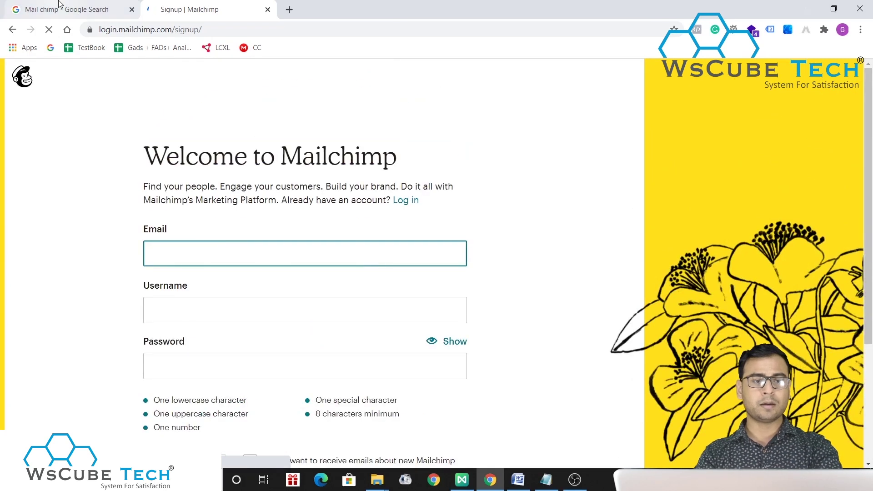
pyautogui.click(61, 6)
pyautogui.scroll(2, 846, 64)
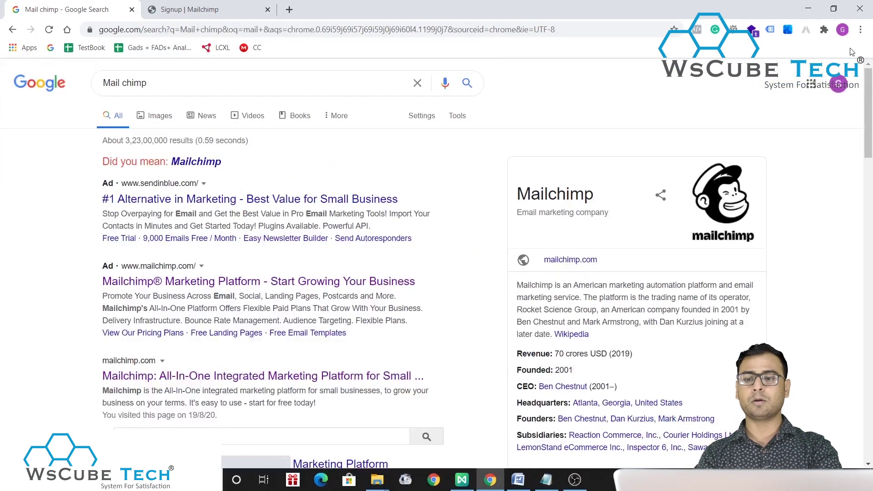
pyautogui.click(840, 83)
pyautogui.moveTo(805, 189); pyautogui.dragTo(701, 190)
pyautogui.hotkey('ctrl', 'c')
pyautogui.press('Escape')
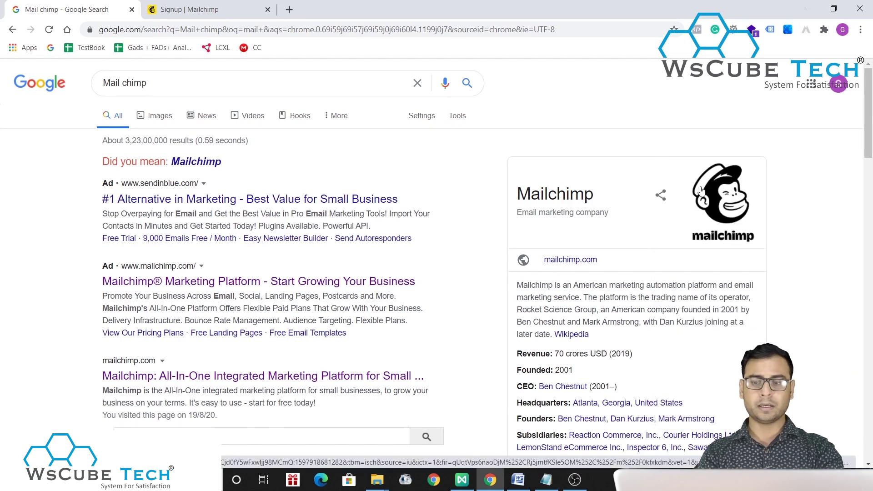
pyautogui.click(839, 84)
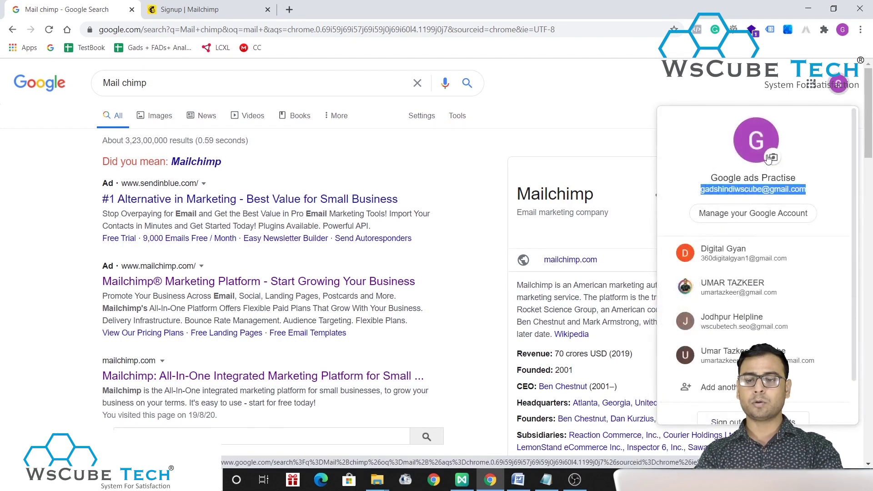
pyautogui.click(182, 9)
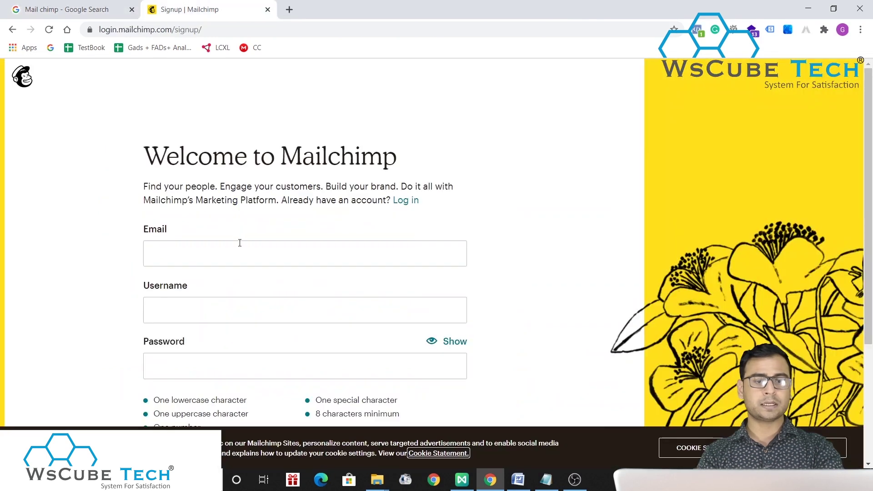
pyautogui.click(192, 256)
pyautogui.hotkey('ctrl', 'v')
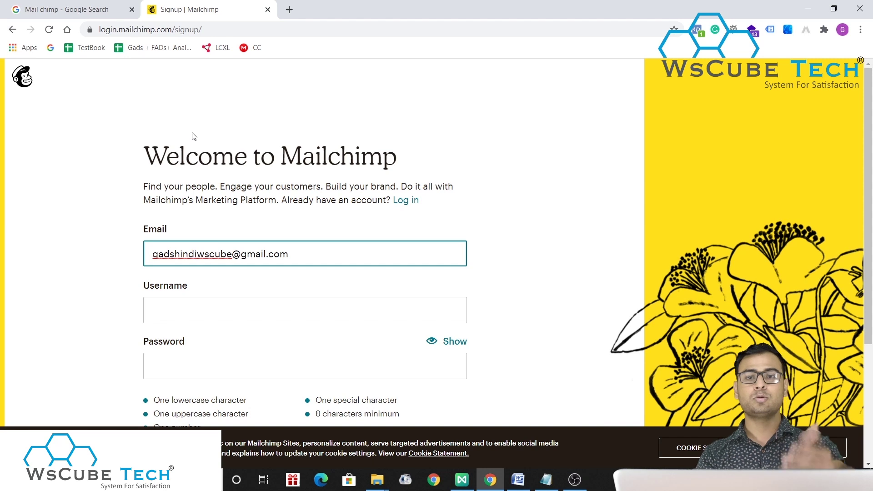
# - Enter a username and password, then untick the Mailchimp marketing emails option
pyautogui.scroll(-2, 505, 206)
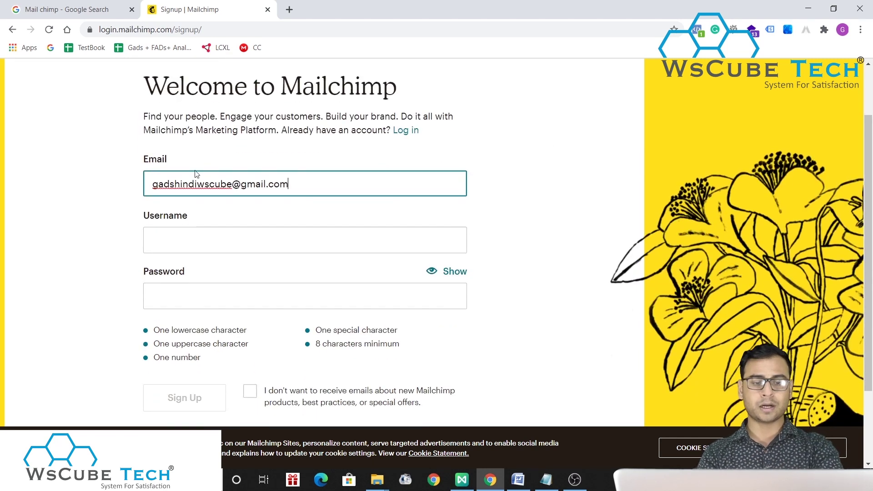
pyautogui.click(230, 246)
pyautogui.click(2, 237)
pyautogui.click(186, 238)
pyautogui.write('wscubetech')
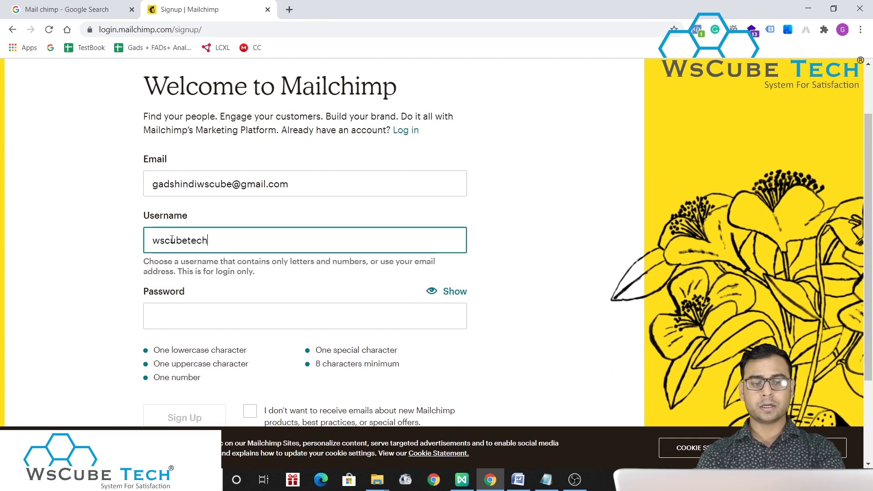
pyautogui.click(205, 321)
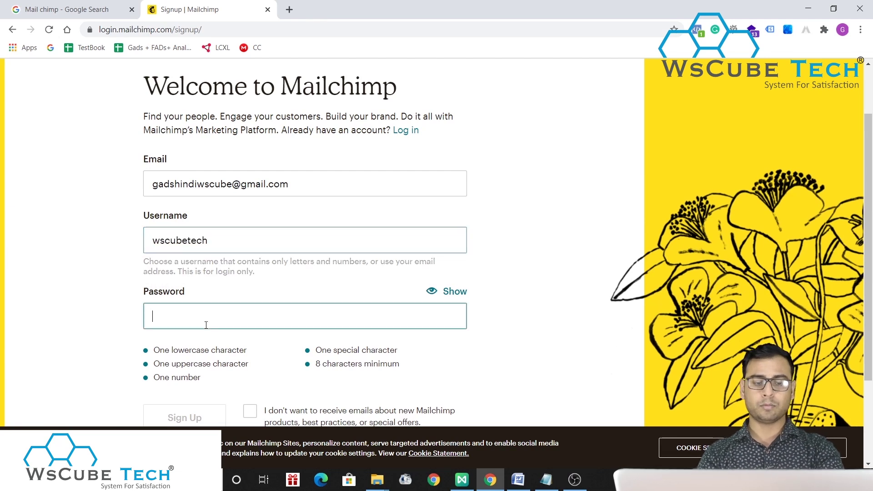
pyautogui.write('************')
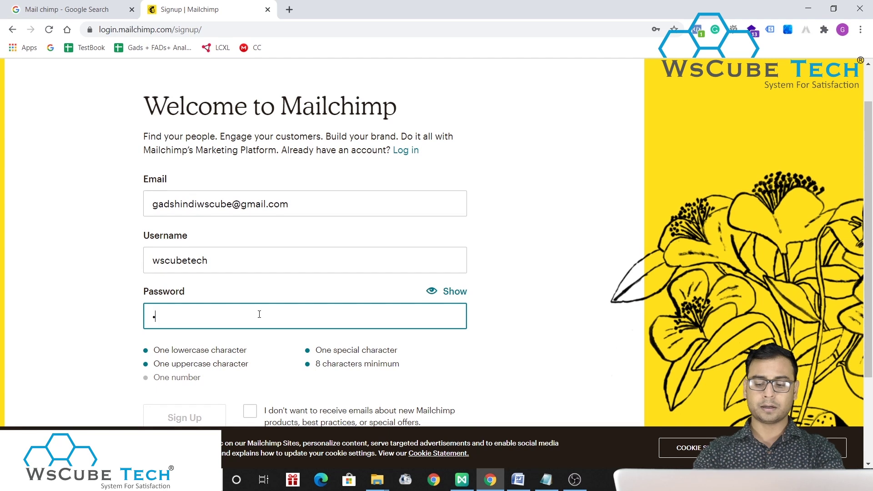
pyautogui.click(590, 313)
pyautogui.scroll(-2, 590, 313)
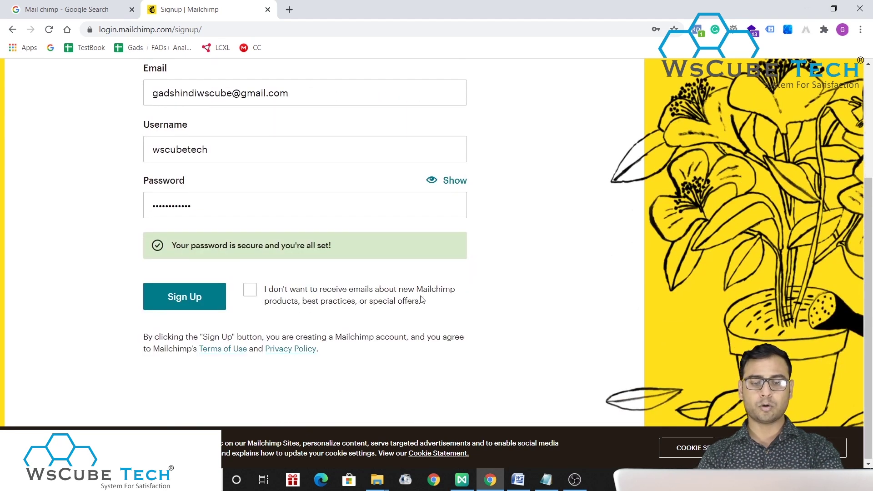
pyautogui.click(251, 290)
# - Re-tick the marketing emails option and submit the signup form
pyautogui.click(251, 290)
pyautogui.click(195, 296)
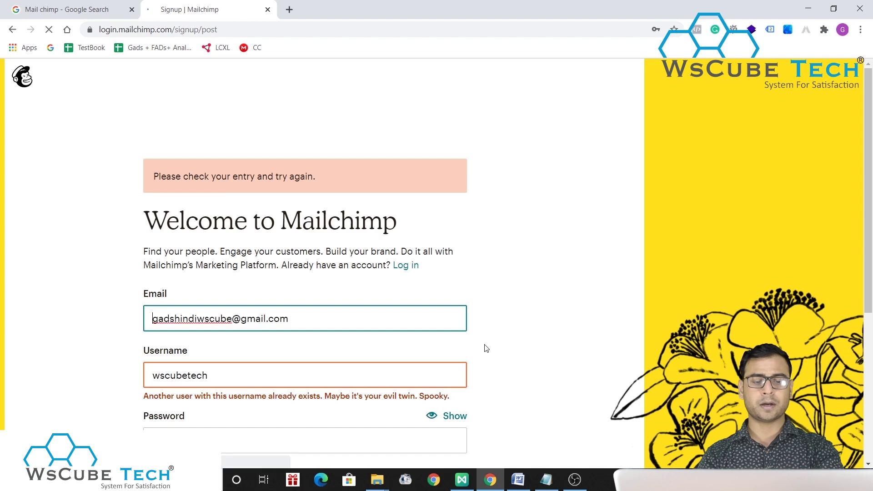
pyautogui.scroll(-2, 486, 348)
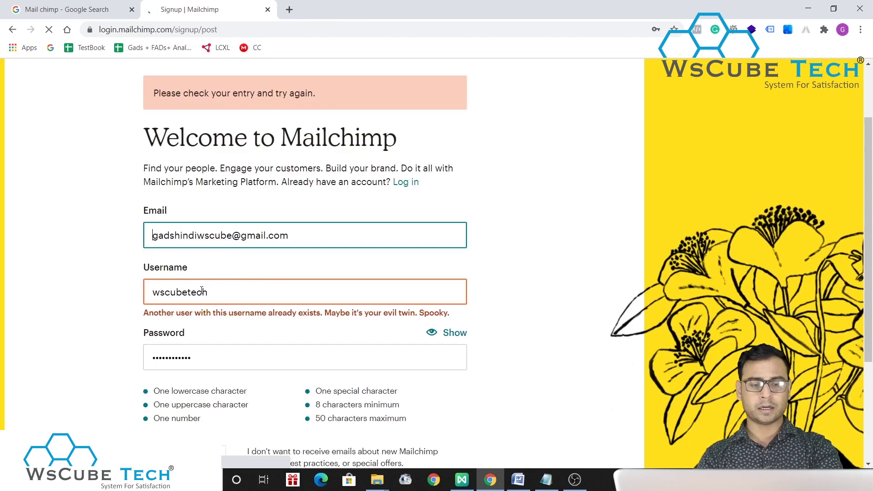
# - Append 'test' to the taken username, note it in Notepad, and resubmit the form
pyautogui.click(213, 293)
pyautogui.write('test')
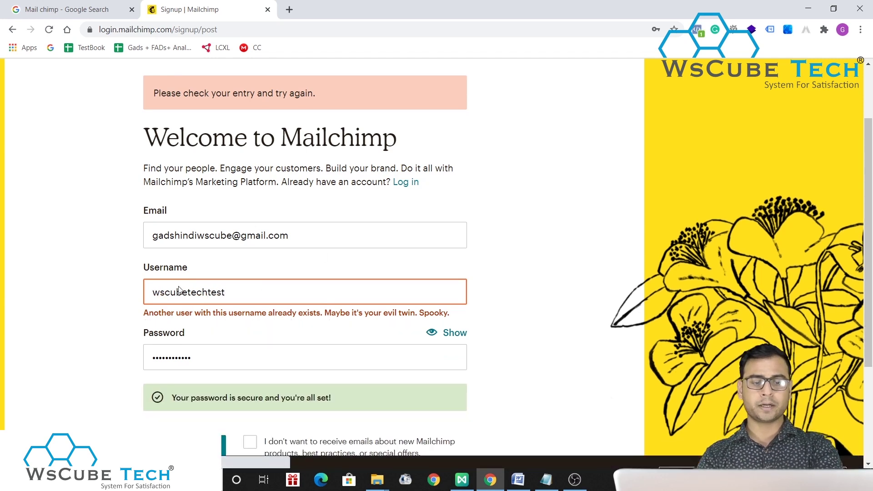
pyautogui.click(546, 480)
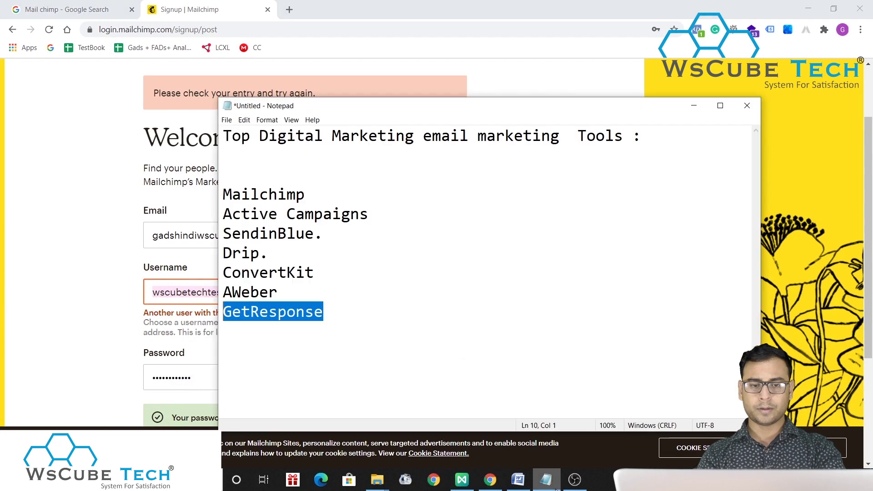
pyautogui.write('wscubetechtest')
pyautogui.click(68, 208)
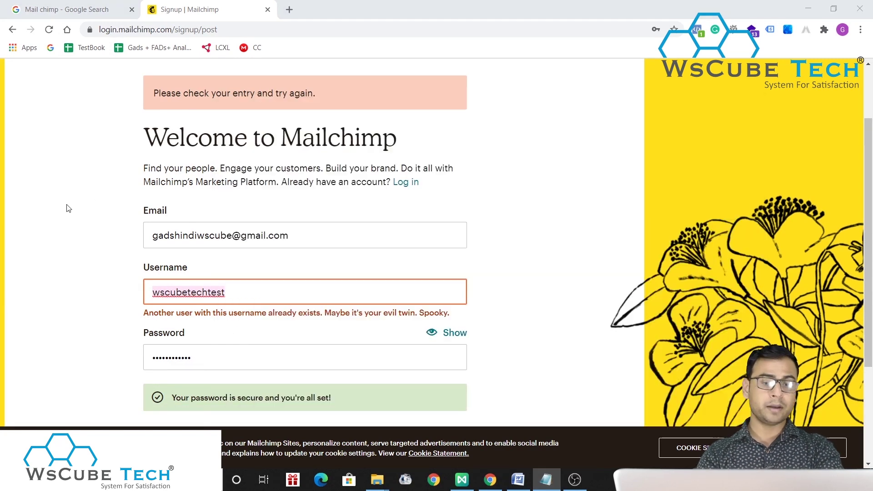
pyautogui.scroll(-3, 436, 309)
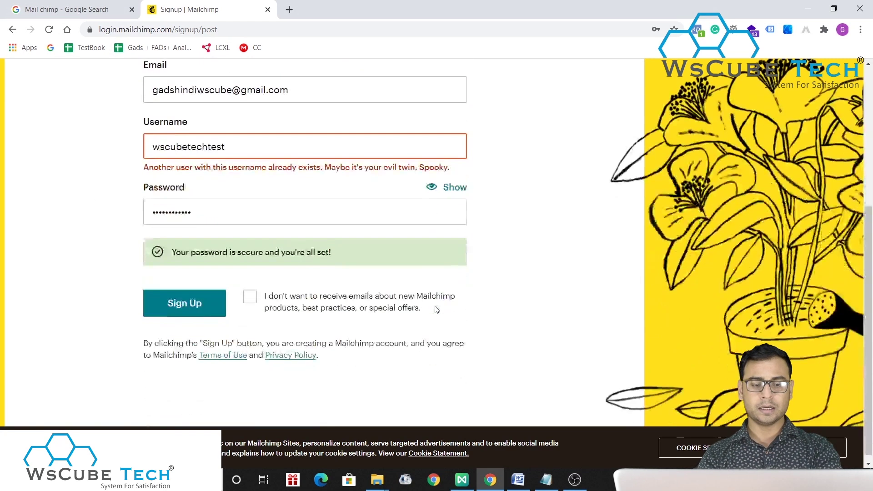
pyautogui.click(191, 304)
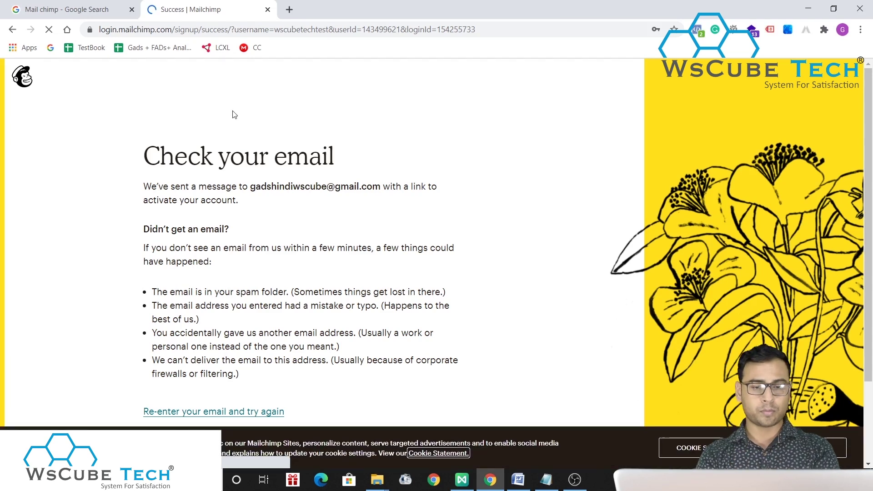
# - Dismiss Chrome's save-password prompt
pyautogui.scroll(-2, 308, 241)
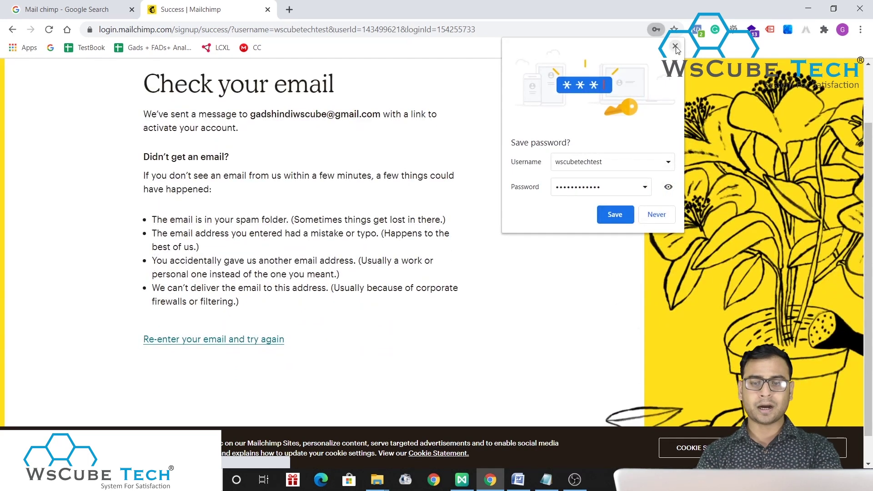
pyautogui.click(676, 47)
pyautogui.scroll(2, 195, 143)
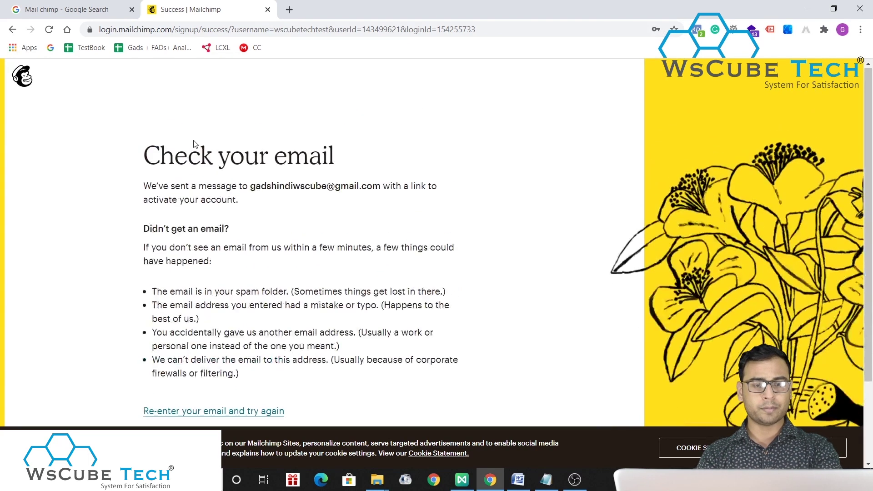
# - Load Gmail in the Google search tab, then go back to the Mailchimp confirmation page
pyautogui.click(64, 7)
pyautogui.click(179, 29)
pyautogui.write('gmail.com')
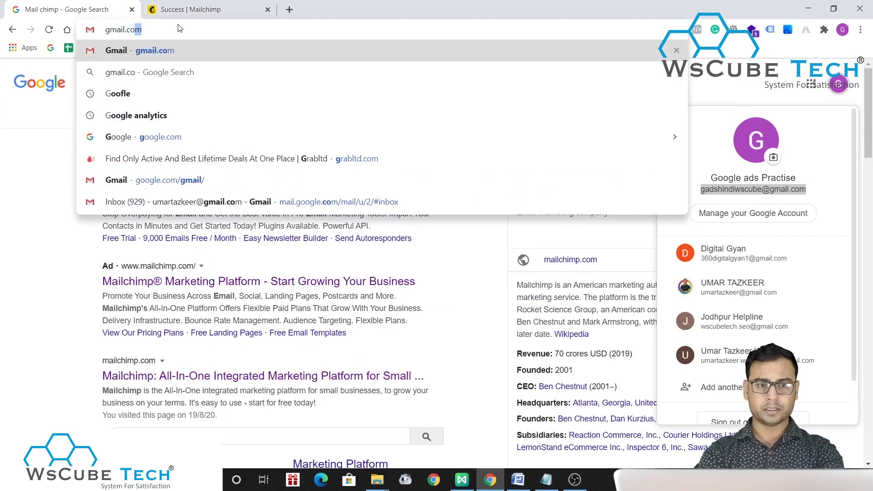
pyautogui.press('Return')
pyautogui.click(181, 6)
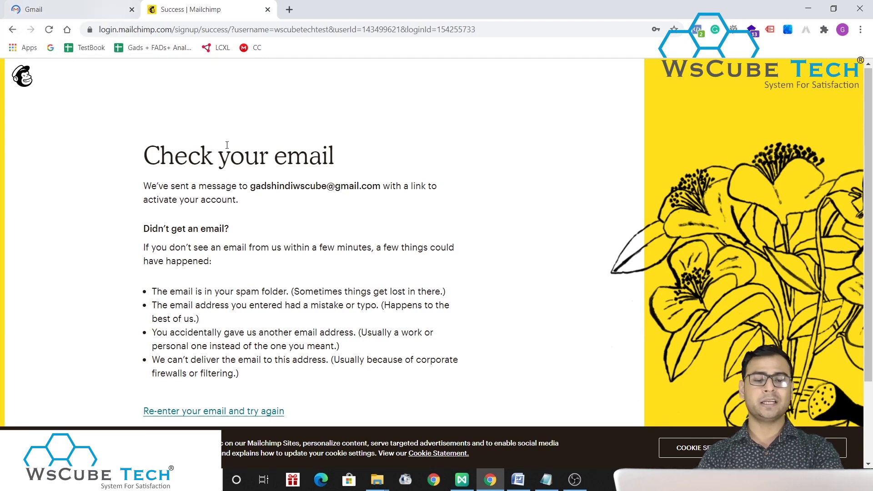
pyautogui.scroll(-2, 321, 217)
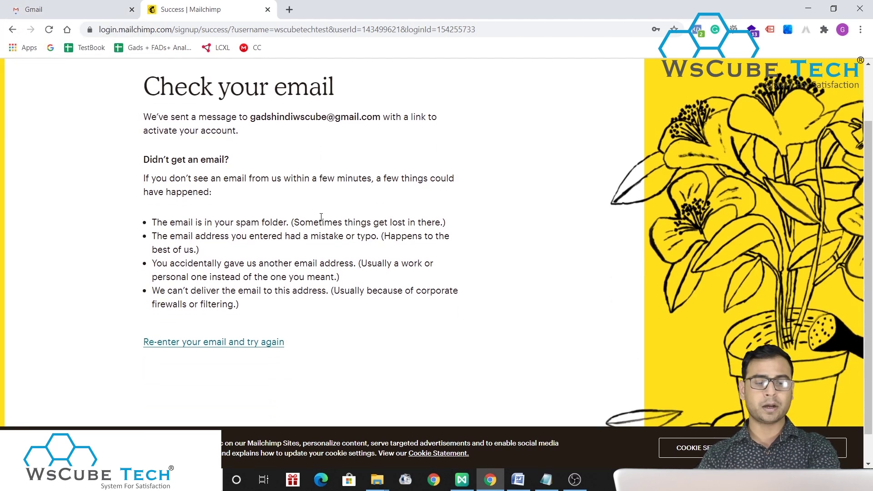
pyautogui.scroll(-2, 321, 217)
pyautogui.scroll(4, 321, 217)
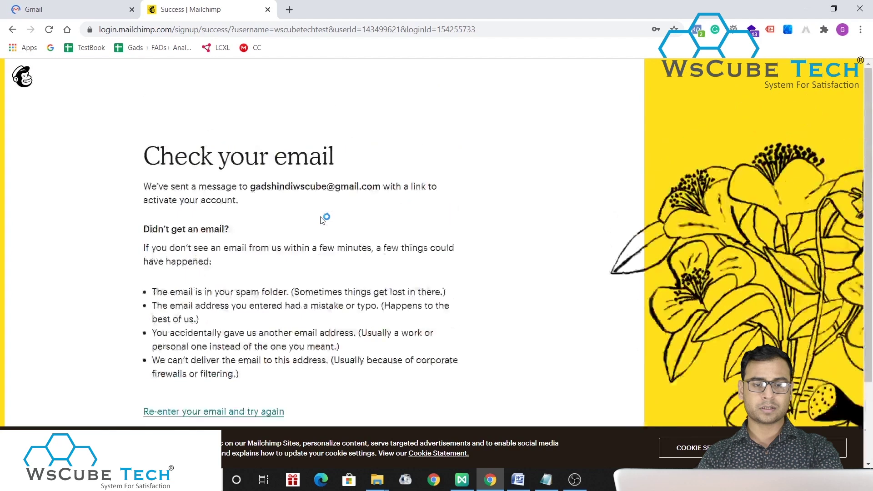
# - Open the 'Activate your Mailchimp account' email in Gmail and click Activate Account
pyautogui.click(72, 9)
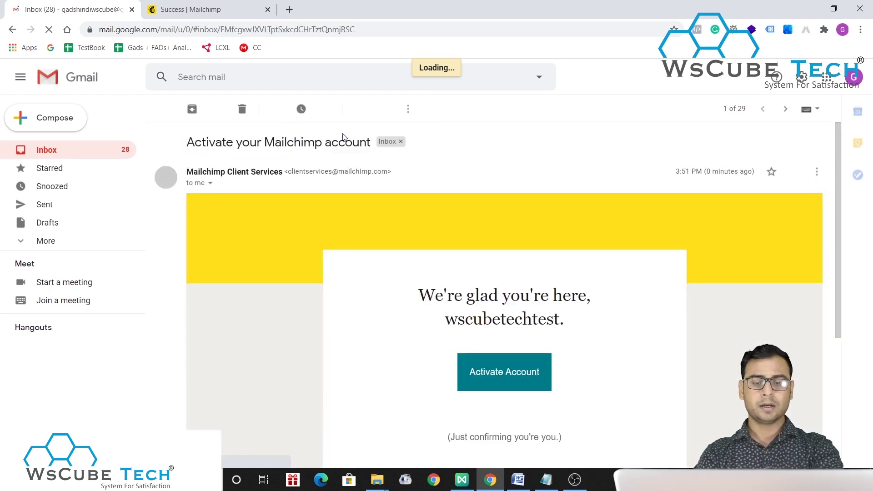
pyautogui.scroll(-3, 481, 302)
pyautogui.click(505, 260)
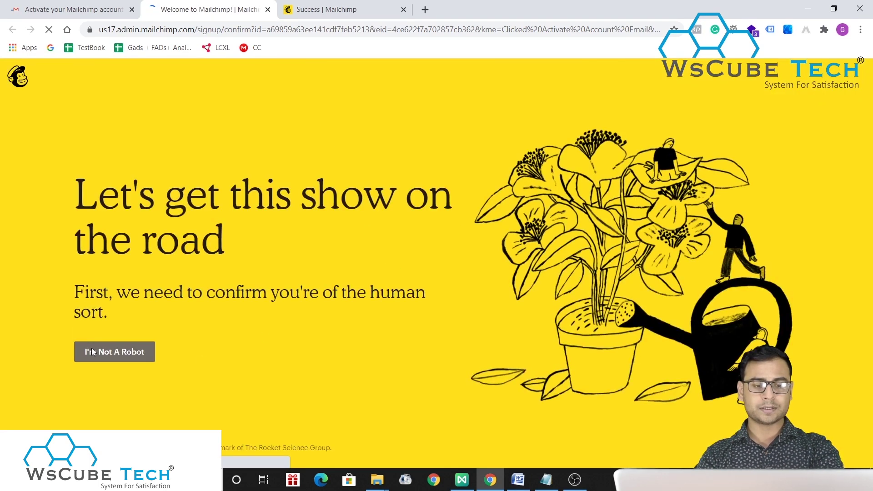
# - Pass the 'I'm not a robot' human verification check
pyautogui.click(112, 351)
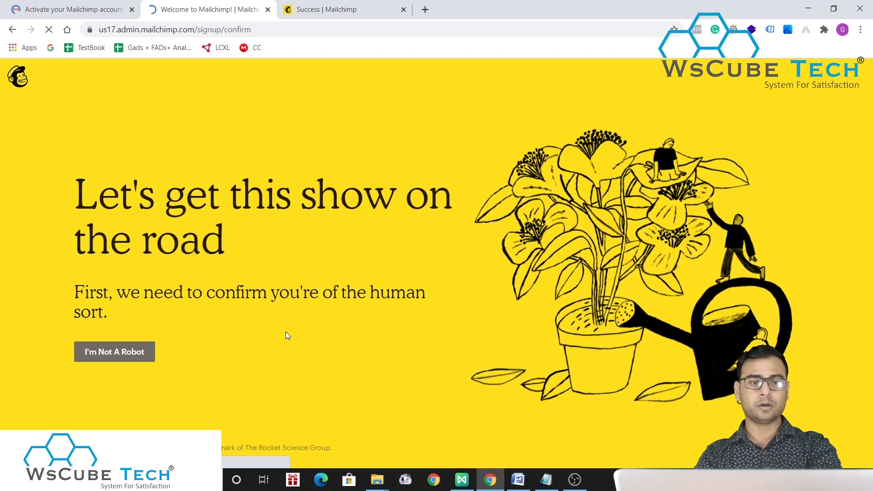
pyautogui.click(122, 351)
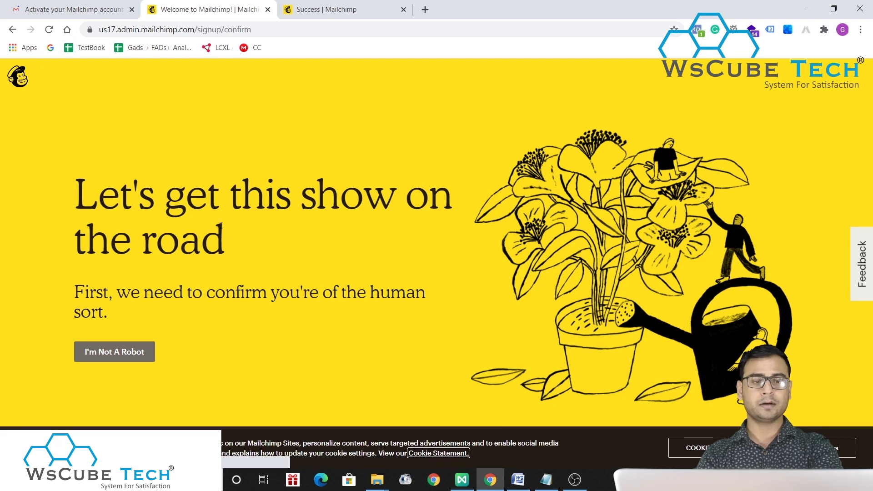
pyautogui.scroll(-3, 471, 226)
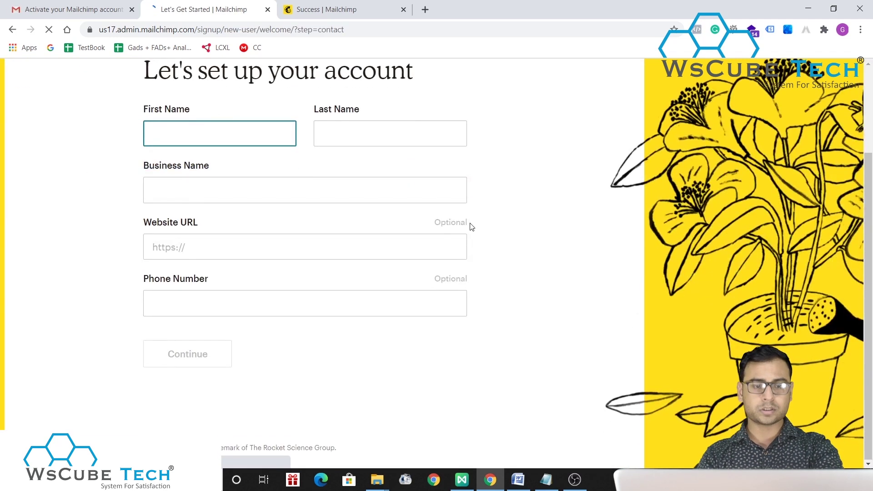
pyautogui.scroll(3, 471, 227)
# - Enter WsCube Tech as first name and business name, and India as last name
pyautogui.write('Ws')
pyautogui.scroll(-3, 187, 245)
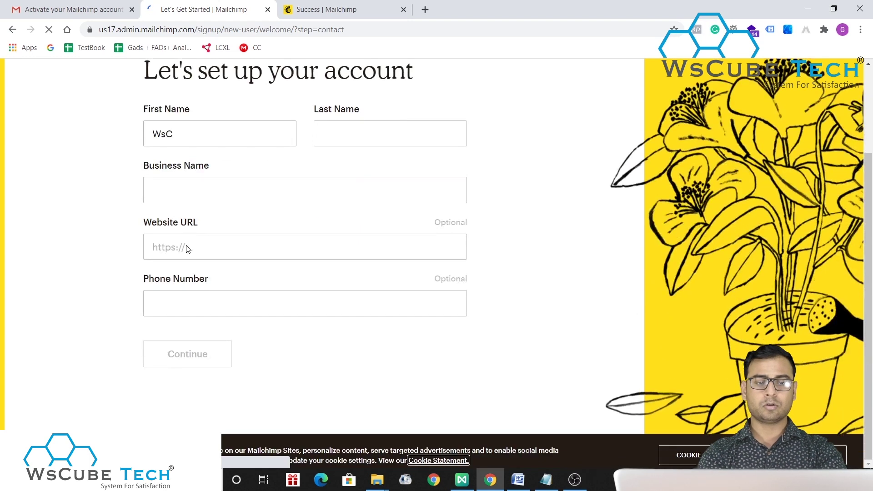
pyautogui.write('C')
pyautogui.click(189, 128)
pyautogui.write('ube Tech')
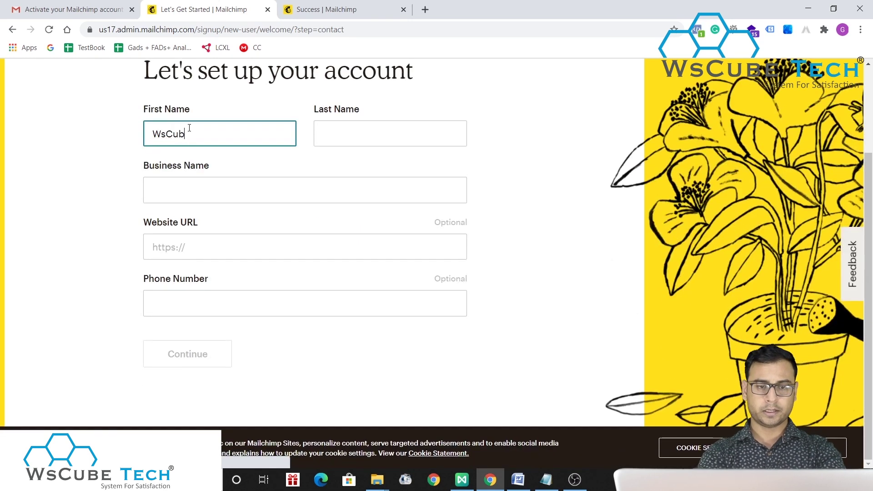
pyautogui.press('Tab')
pyautogui.write('India')
pyautogui.press('Tab')
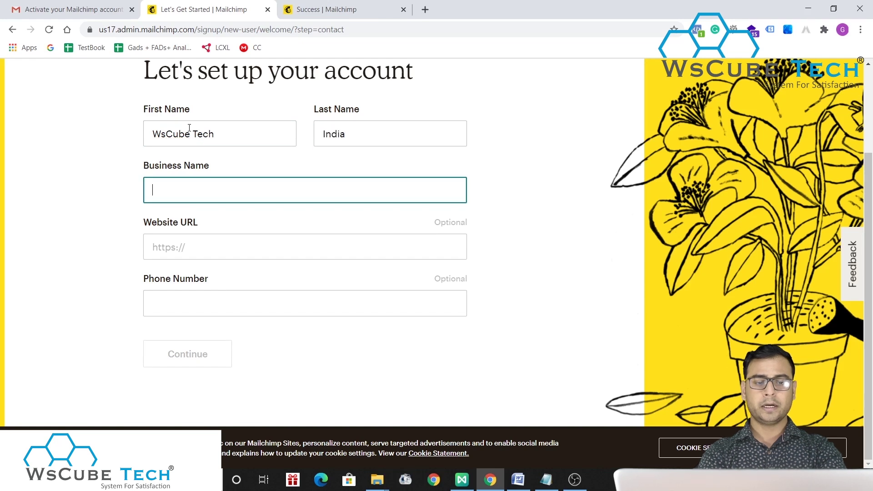
pyautogui.write('WsCeube Te')
pyautogui.press('BackSpace')
pyautogui.press('BackSpace')
pyautogui.write('ube Tech')
pyautogui.press('Tab')
# - Fetch the company website address in a new tab and paste it into Website URL
pyautogui.click(252, 162)
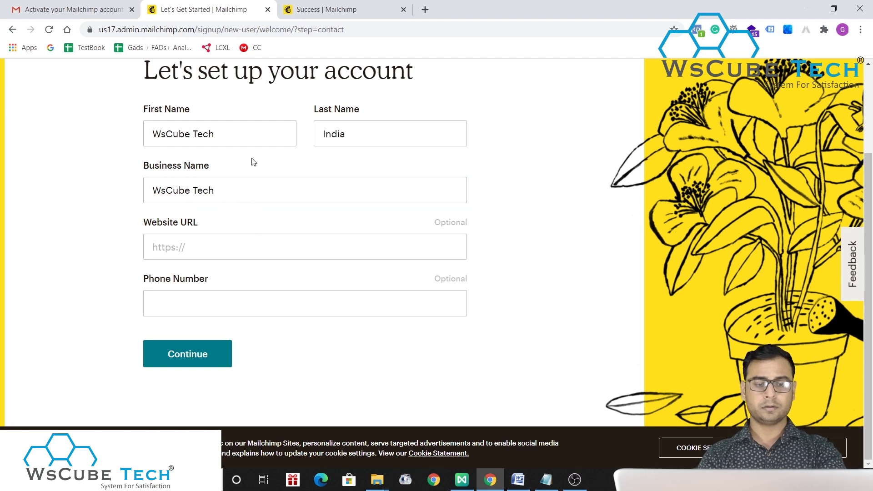
pyautogui.click(236, 191)
pyautogui.click(224, 245)
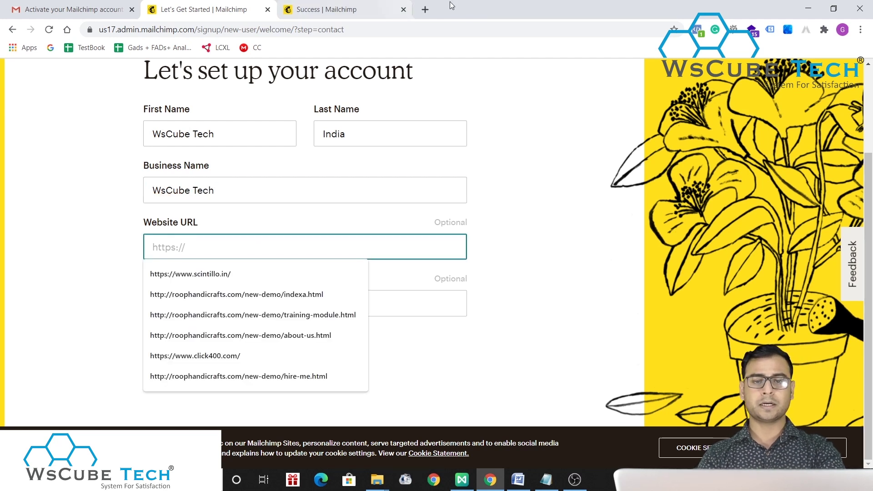
pyautogui.click(425, 9)
pyautogui.write('wscubetech.com')
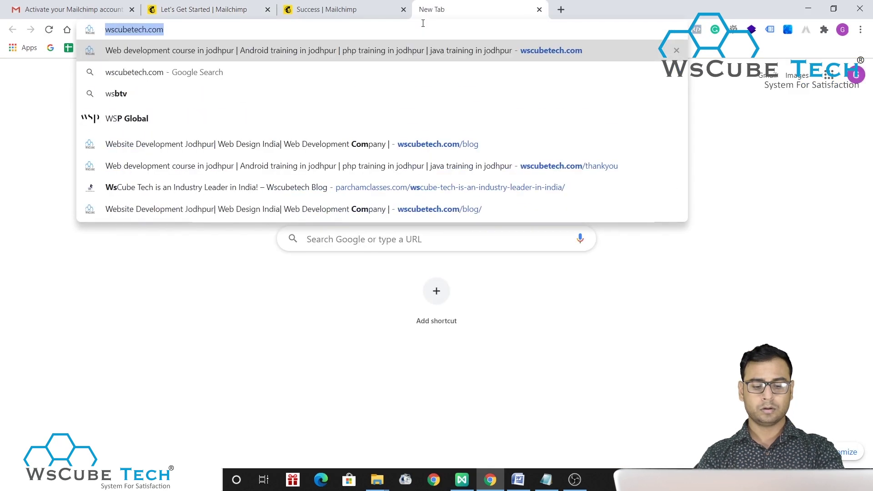
pyautogui.click(261, 7)
pyautogui.write('https://www.wscubetech.com/')
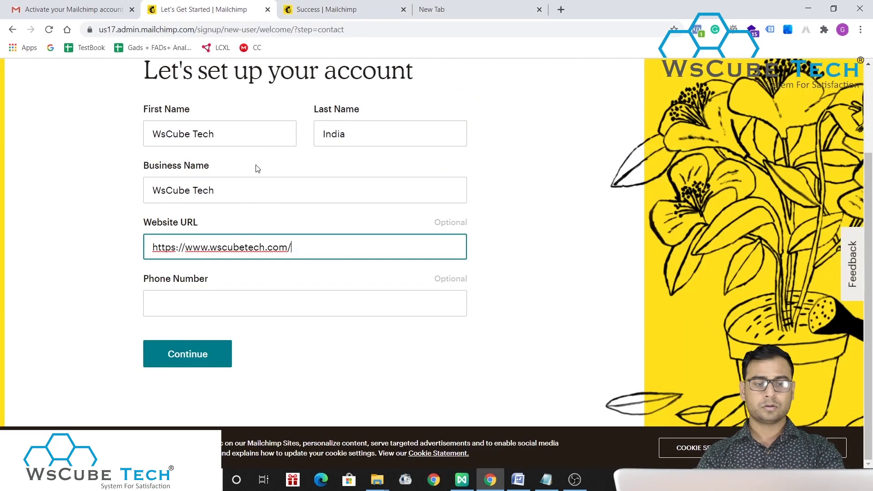
# - Enter a phone number, choose No for offer calls, and continue
pyautogui.click(201, 308)
pyautogui.write('1234567890')
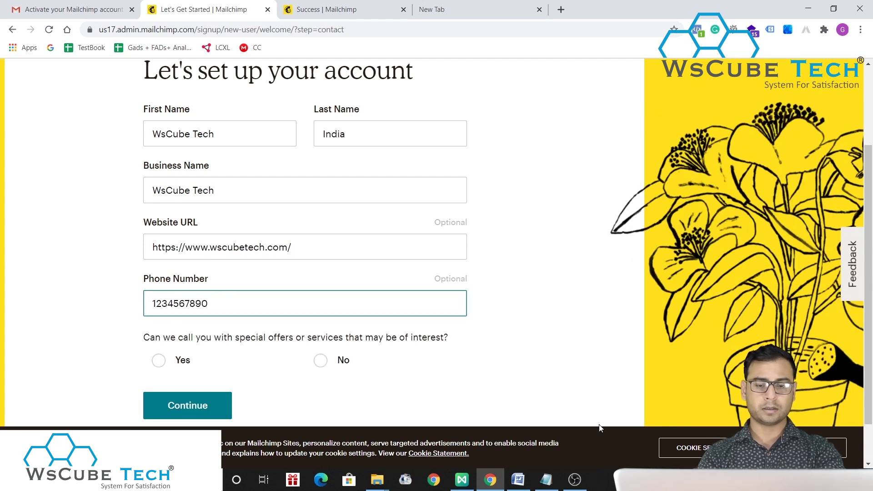
pyautogui.click(504, 368)
pyautogui.scroll(-1, 506, 368)
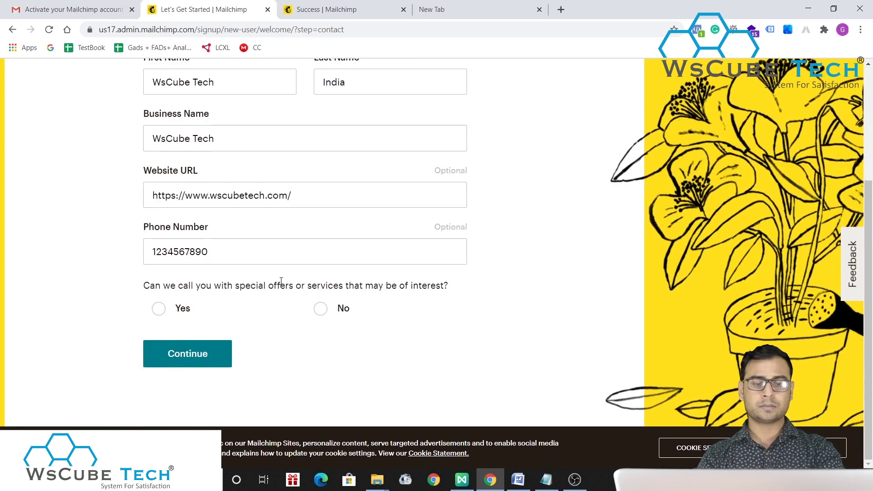
pyautogui.click(322, 309)
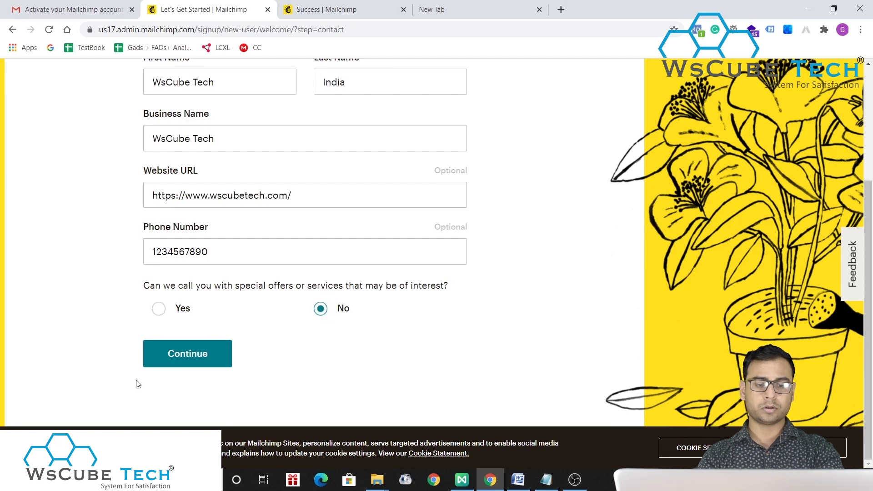
pyautogui.click(204, 354)
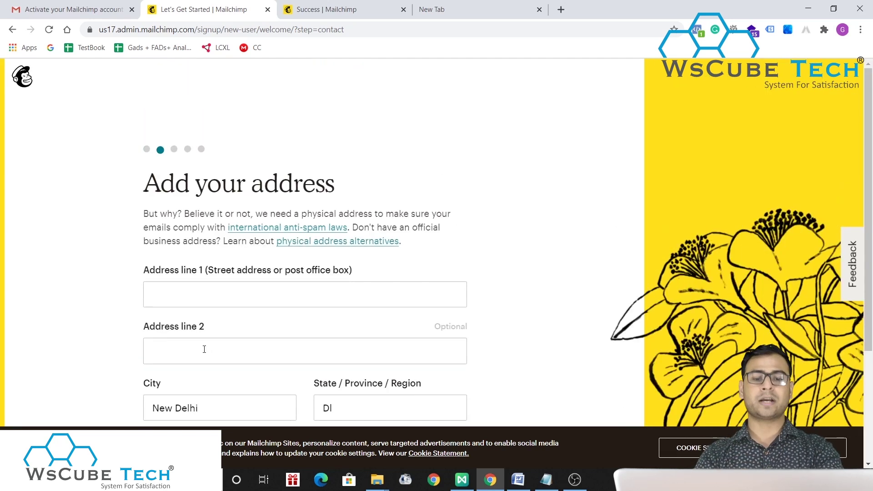
# - Type the business's street address into Address line 1
pyautogui.scroll(-2, 581, 198)
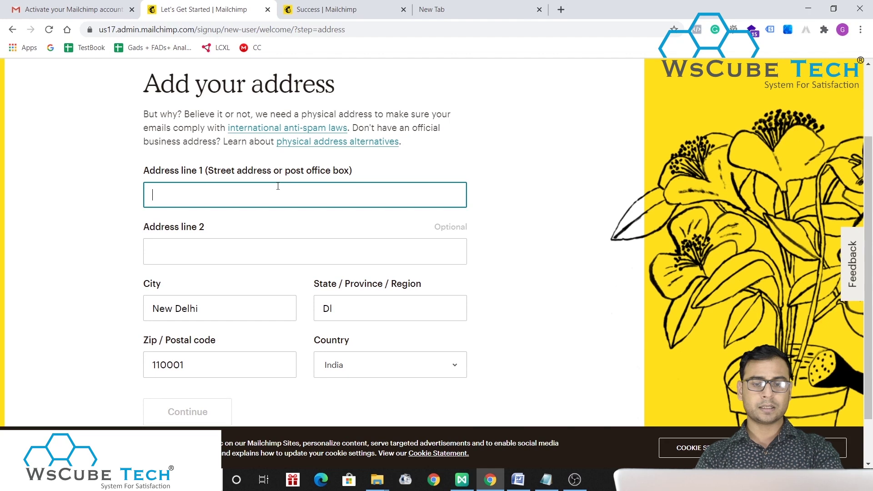
pyautogui.scroll(-1, 504, 236)
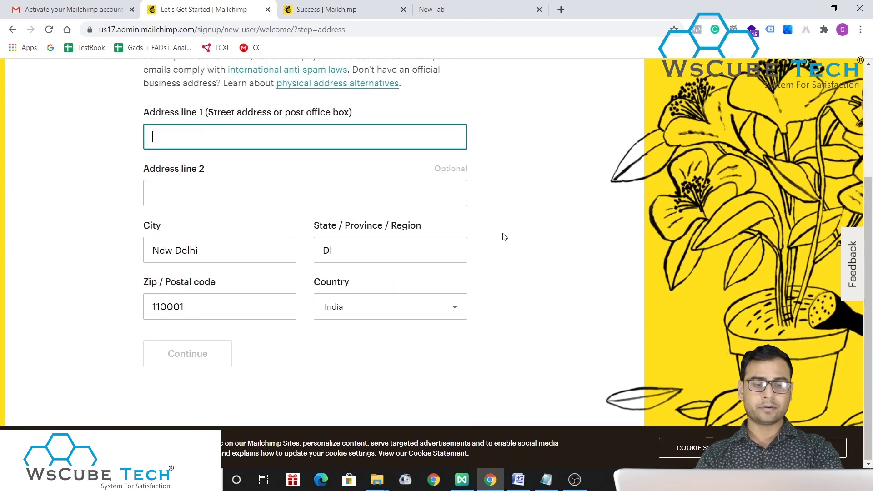
pyautogui.scroll(3, 504, 236)
pyautogui.scroll(-3, 504, 236)
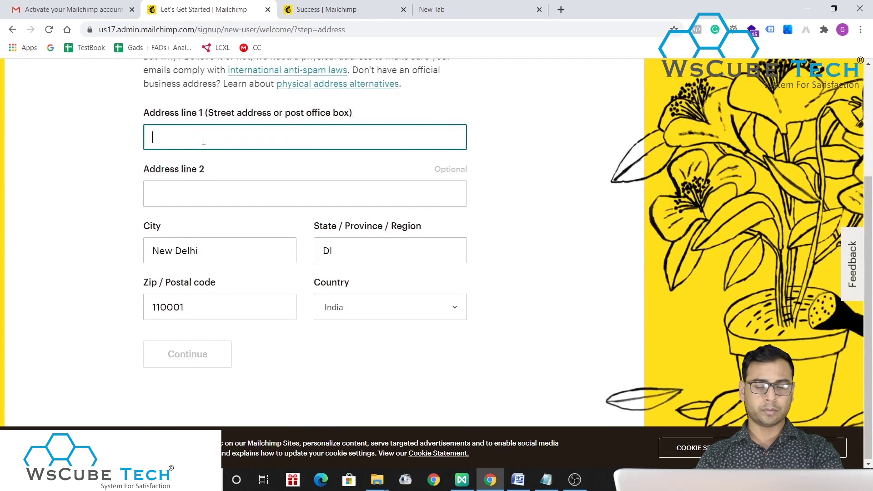
pyautogui.write('Bhaskat')
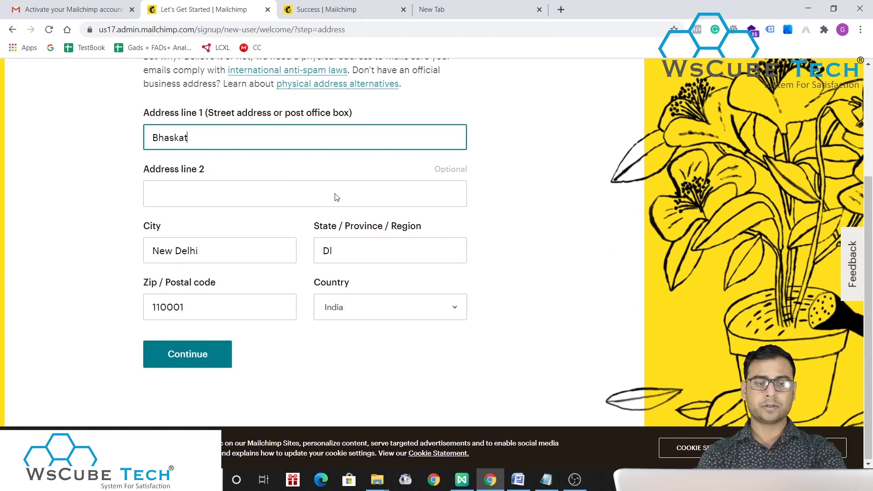
pyautogui.press('BackSpace')
pyautogui.write('r C')
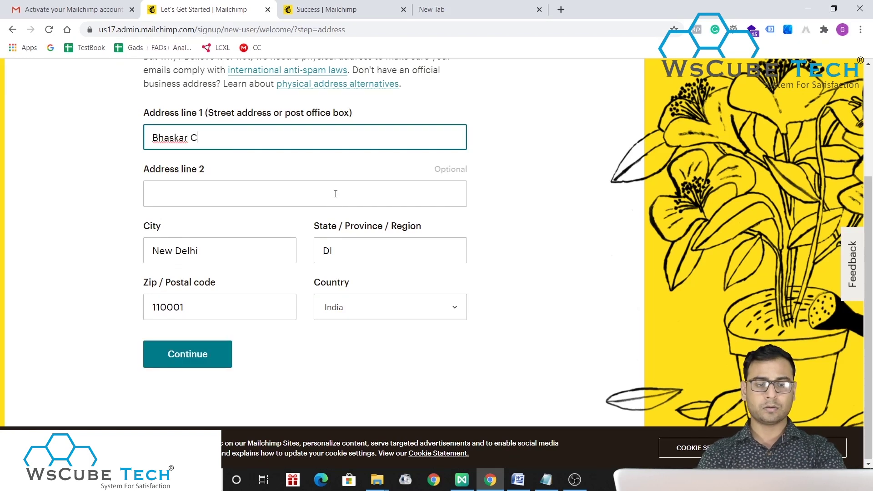
pyautogui.write('ircle , Ratanad')
pyautogui.press('BackSpace')
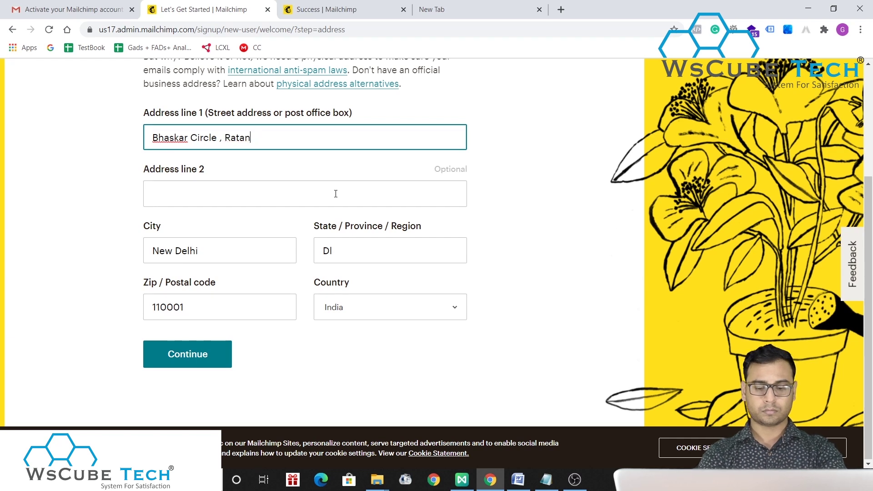
pyautogui.write('da Jodhpur')
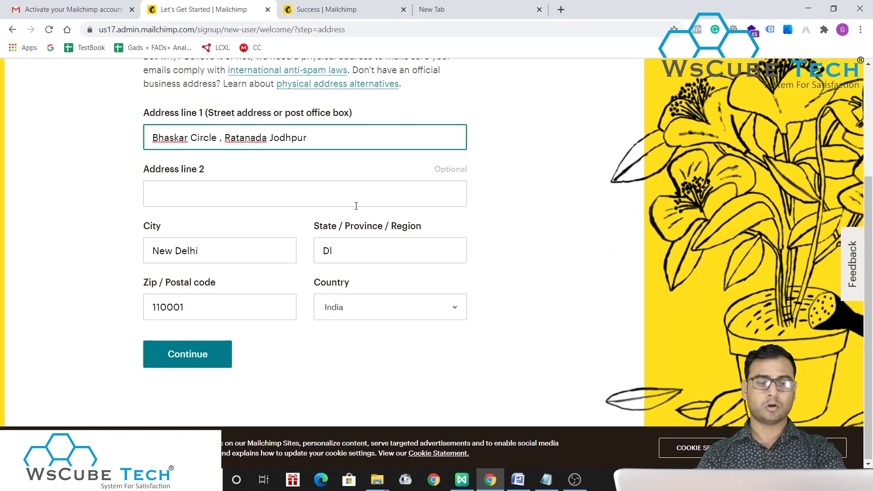
pyautogui.click(98, 271)
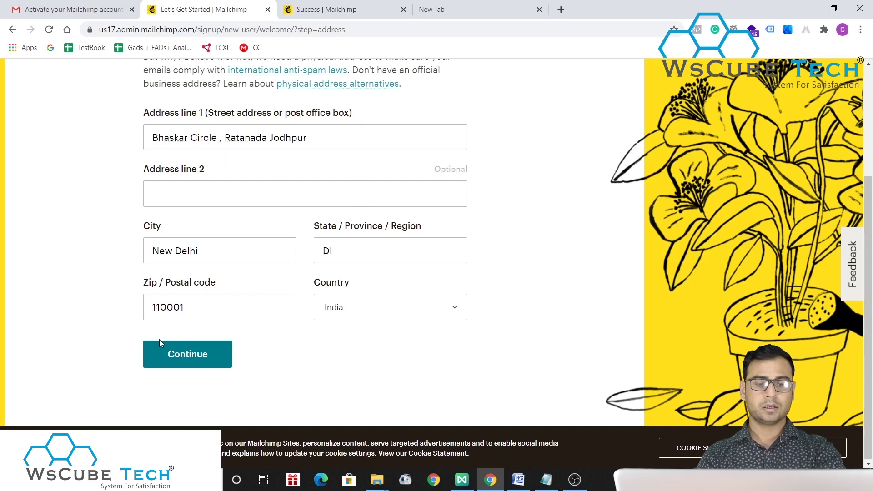
# - Overwrite the prefilled City, Zip and State with the business's values, then submit
pyautogui.tripleClick(219, 254)
pyautogui.write('Jodhpuyr')
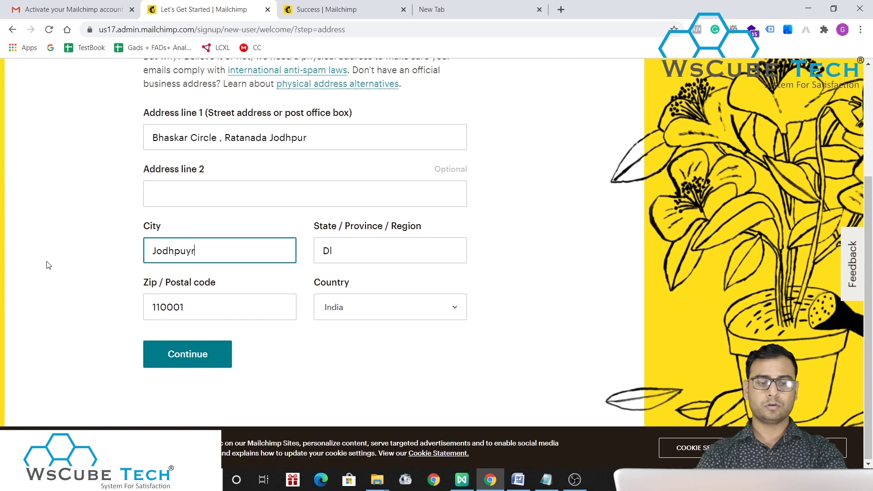
pyautogui.press('BackSpace')
pyautogui.press('BackSpace')
pyautogui.write('r')
pyautogui.tripleClick(195, 307)
pyautogui.write('342')
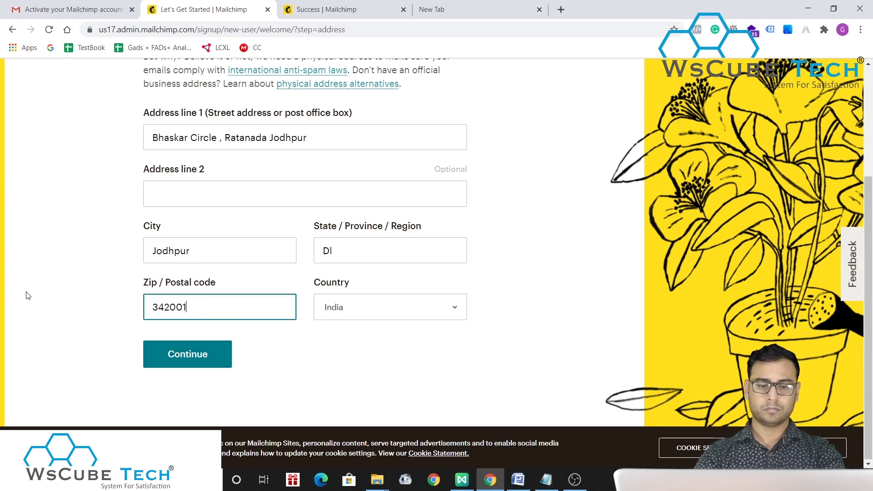
pyautogui.click(445, 354)
pyautogui.click(369, 248)
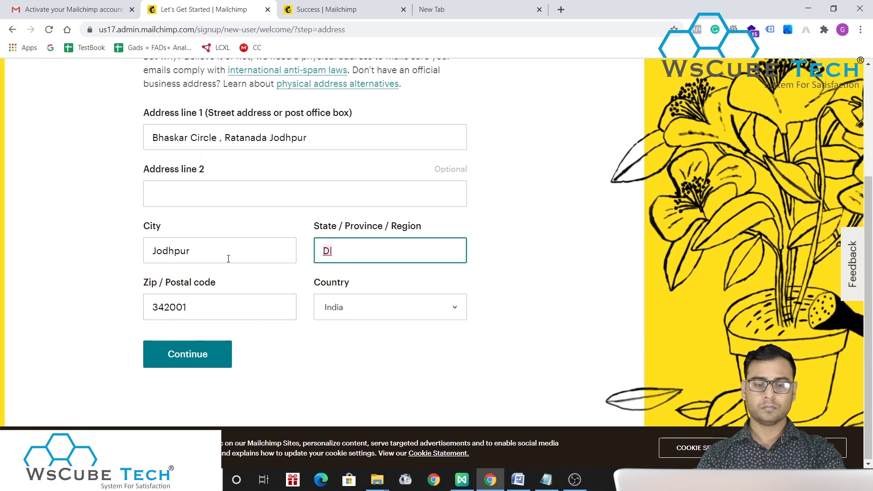
pyautogui.press('BackSpace')
pyautogui.press('BackSpace')
pyautogui.write('Rajasthan')
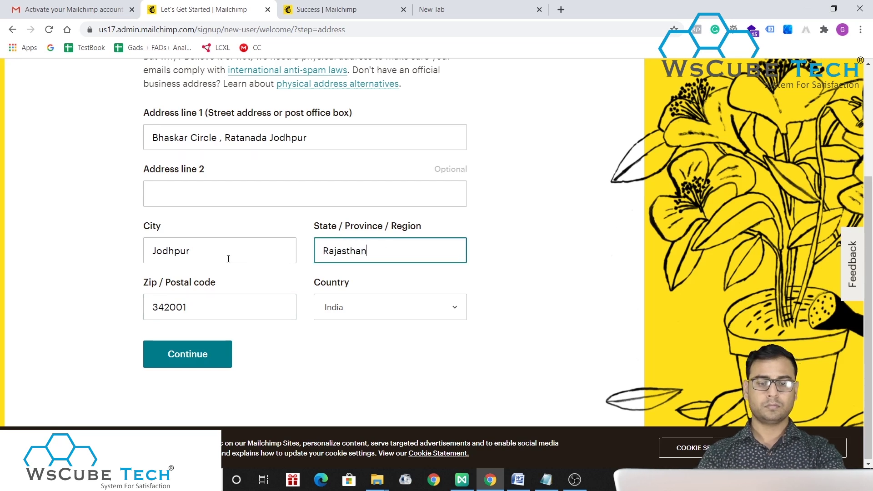
pyautogui.click(182, 353)
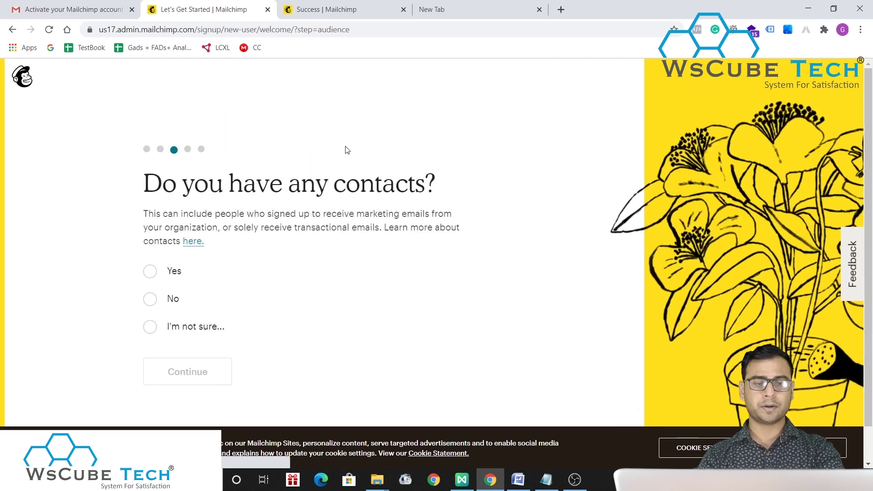
# - Answer No to having contacts and continue
pyautogui.moveTo(142, 187); pyautogui.dragTo(489, 185)
pyautogui.click(491, 187)
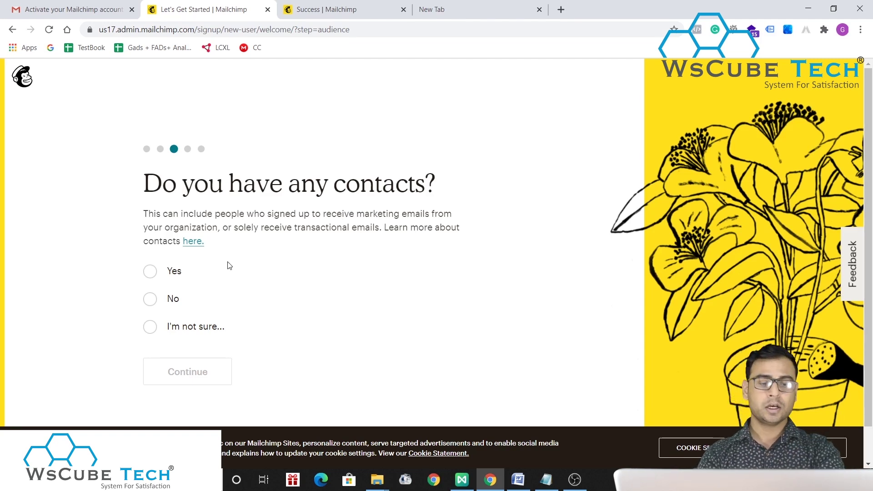
pyautogui.click(162, 301)
pyautogui.click(187, 390)
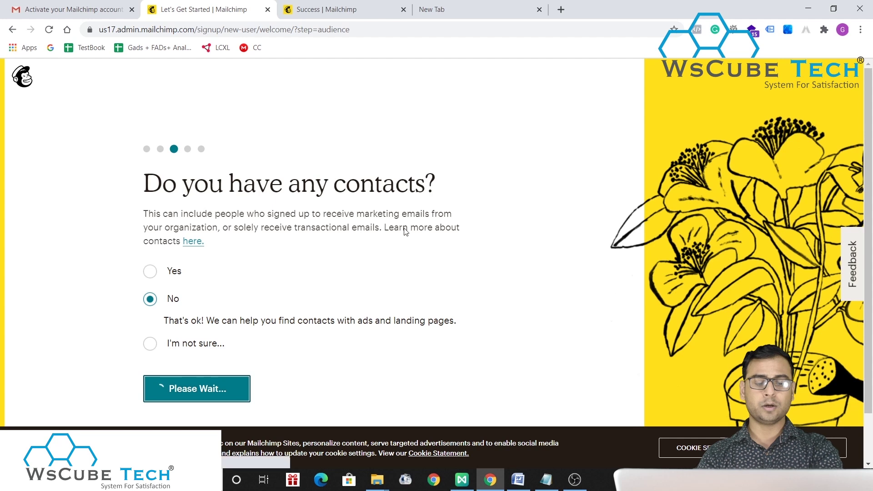
# - Choose Services as the only offering, then skip the where-to-access question
pyautogui.scroll(-2, 396, 248)
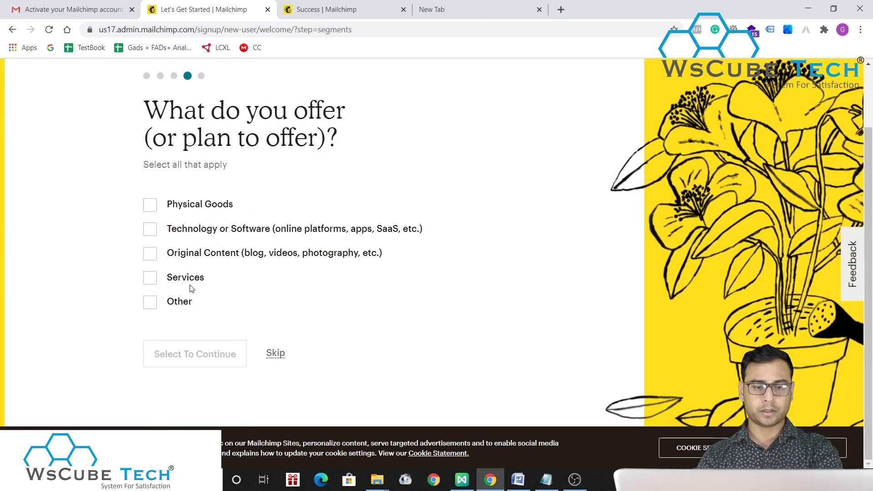
pyautogui.click(150, 302)
pyautogui.click(150, 278)
pyautogui.click(173, 303)
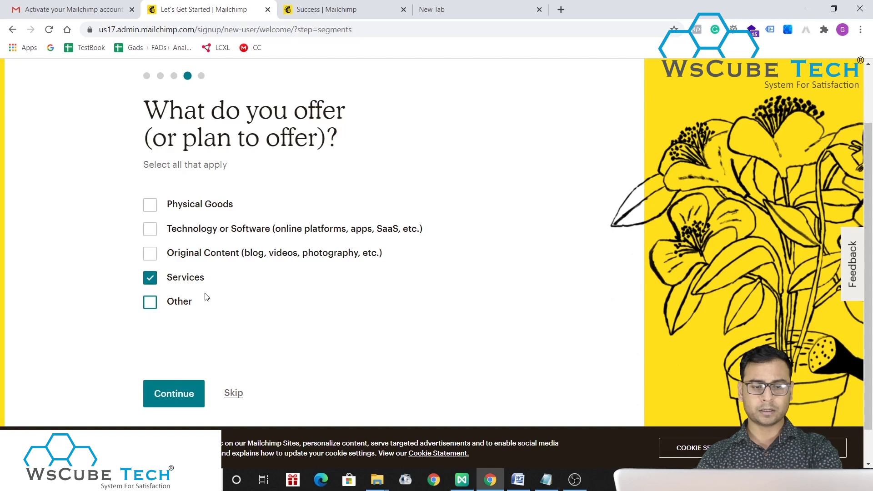
pyautogui.click(177, 354)
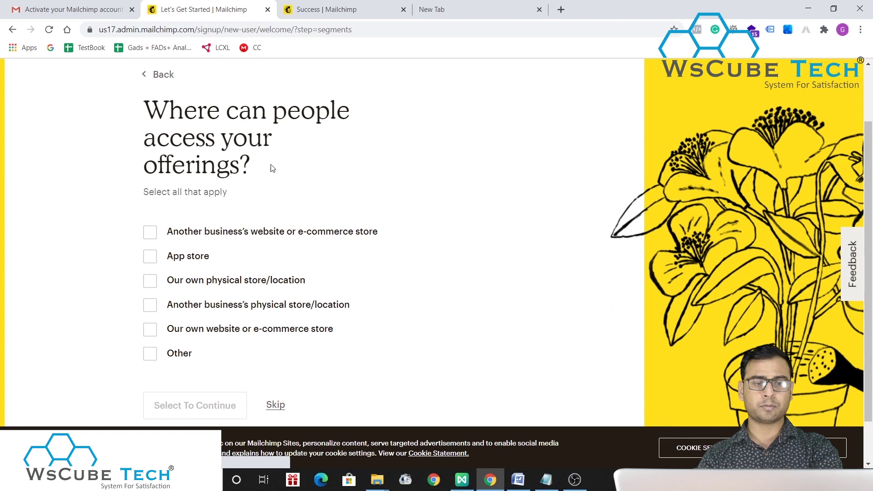
pyautogui.scroll(-1, 339, 209)
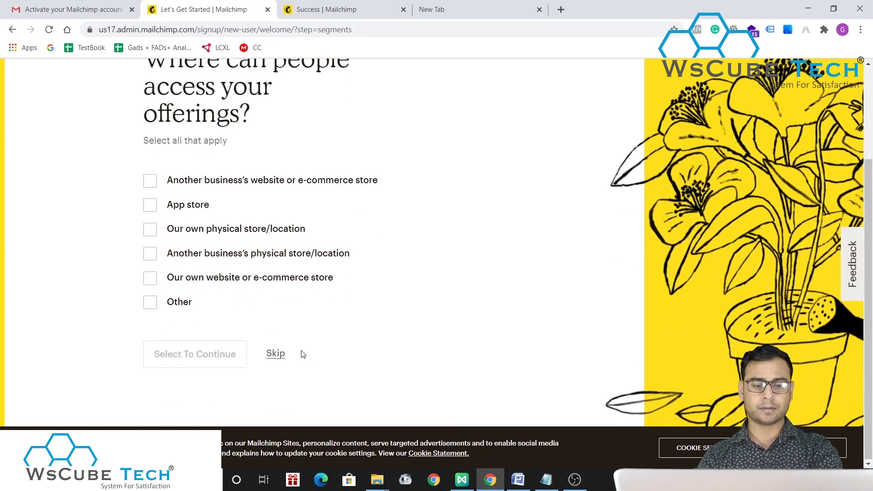
pyautogui.click(276, 353)
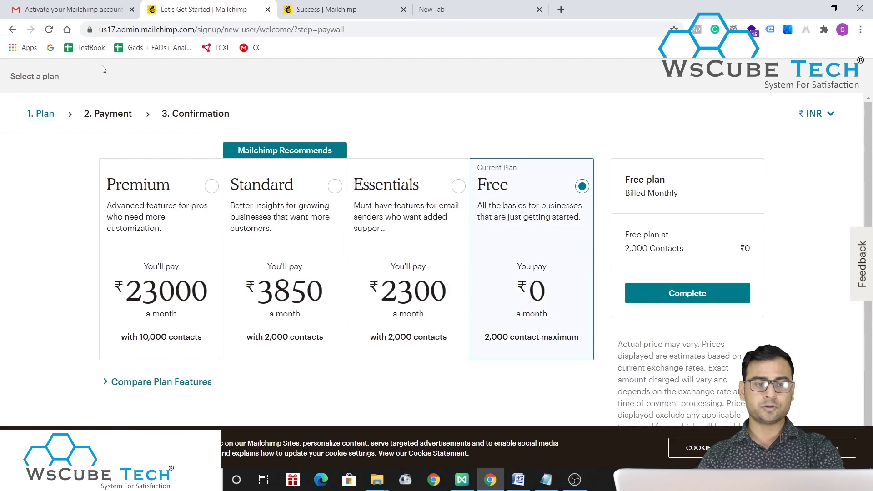
# - Keep the Free plan and finish plan selection
pyautogui.scroll(-1, 264, 218)
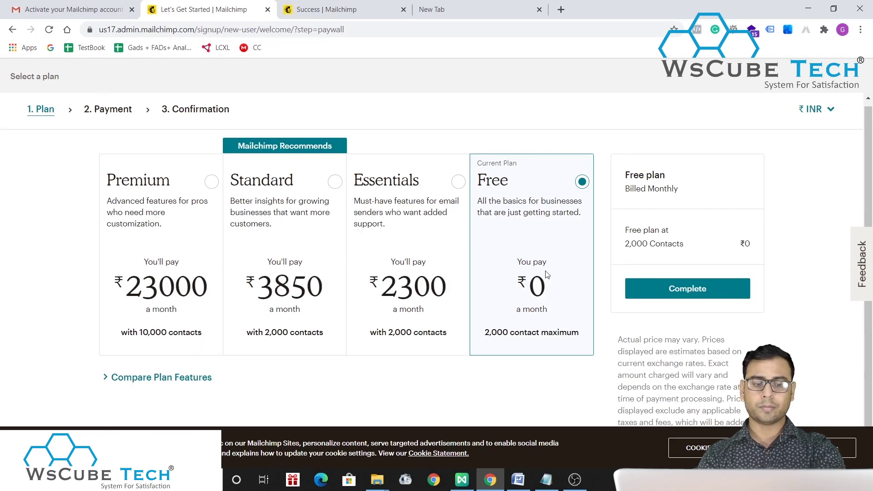
pyautogui.click(683, 289)
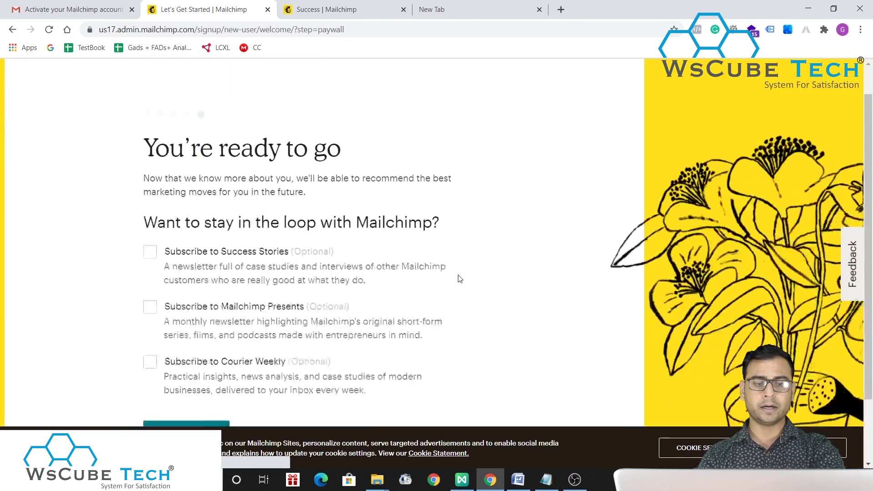
pyautogui.scroll(-2, 460, 279)
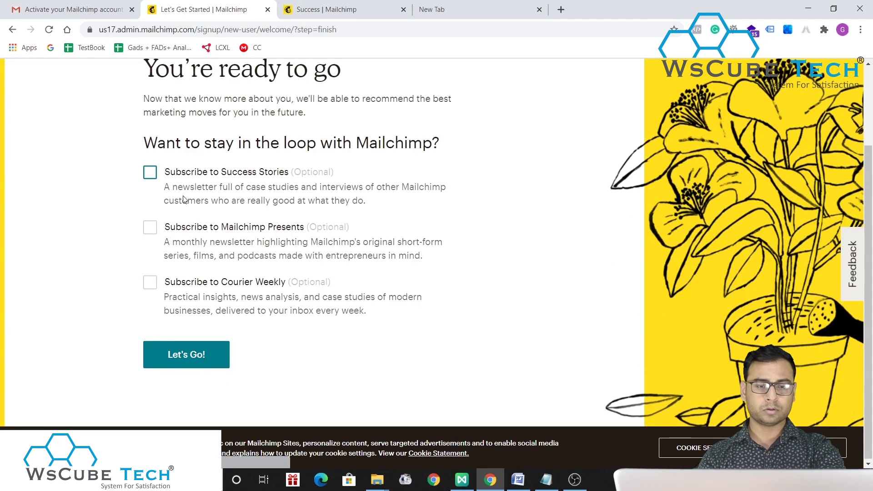
# - Leave Success Stories, Mailchimp Presents and Courier Weekly unchecked and click Let's Go!
pyautogui.click(152, 180)
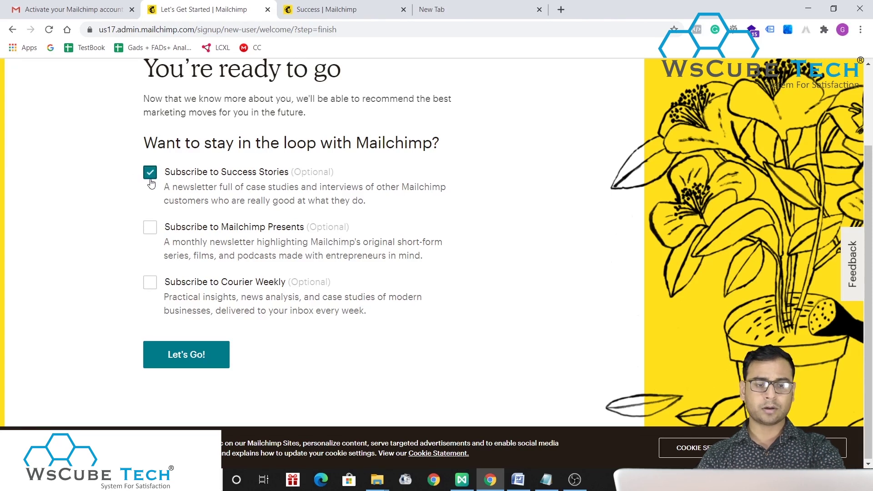
pyautogui.click(151, 229)
pyautogui.click(150, 291)
pyautogui.click(151, 287)
pyautogui.click(151, 227)
pyautogui.click(151, 227)
pyautogui.click(153, 228)
pyautogui.click(150, 179)
pyautogui.click(196, 348)
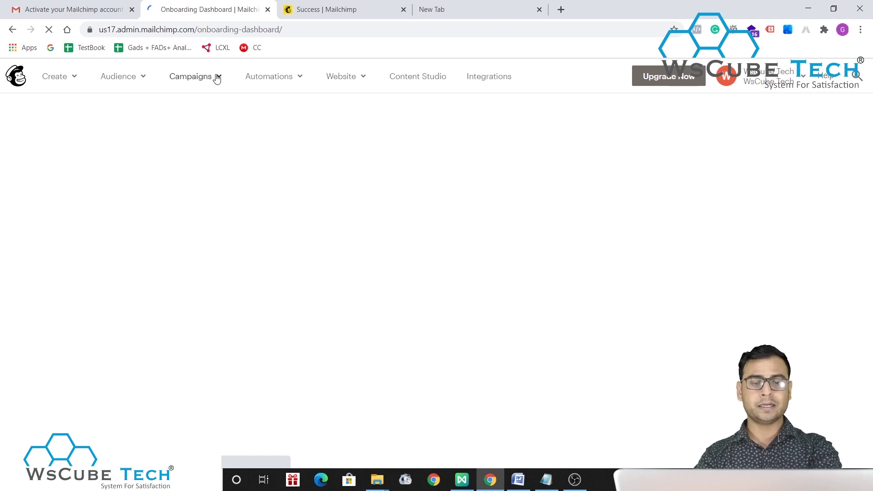
# - Browse the Create, Audience, Campaigns, Automations and Website menus on the dashboard
pyautogui.scroll(-3, 530, 211)
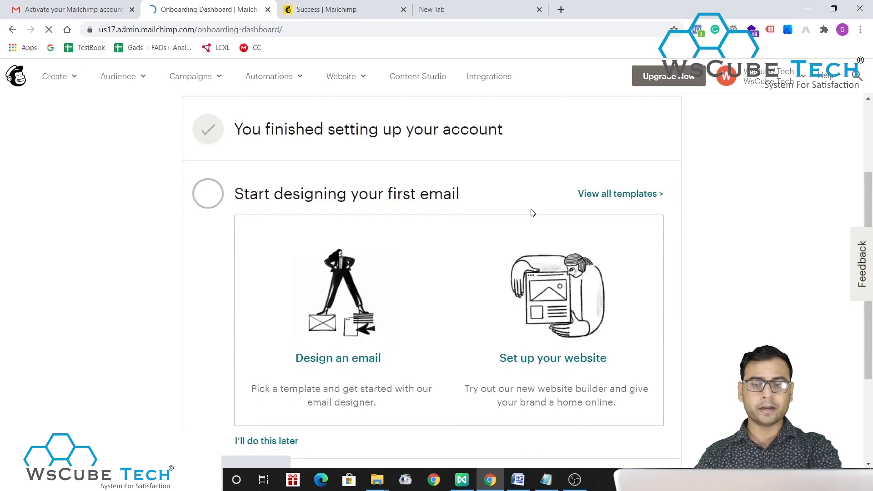
pyautogui.scroll(3, 531, 211)
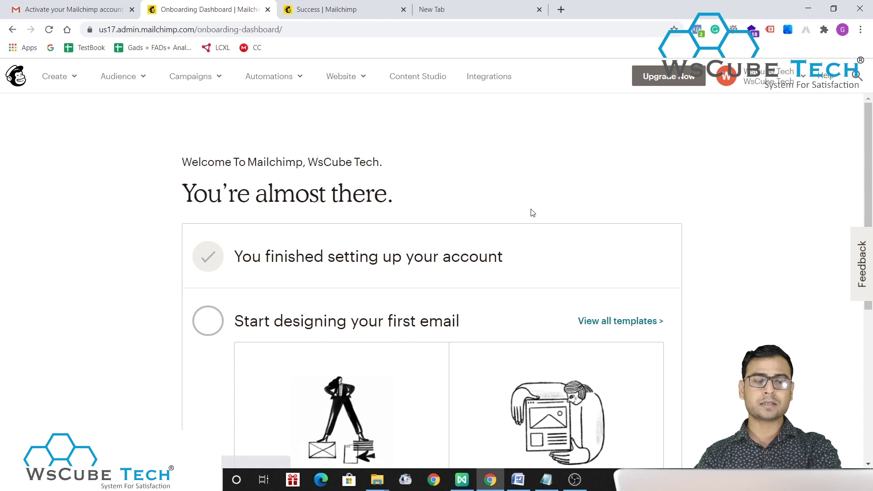
pyautogui.click(52, 76)
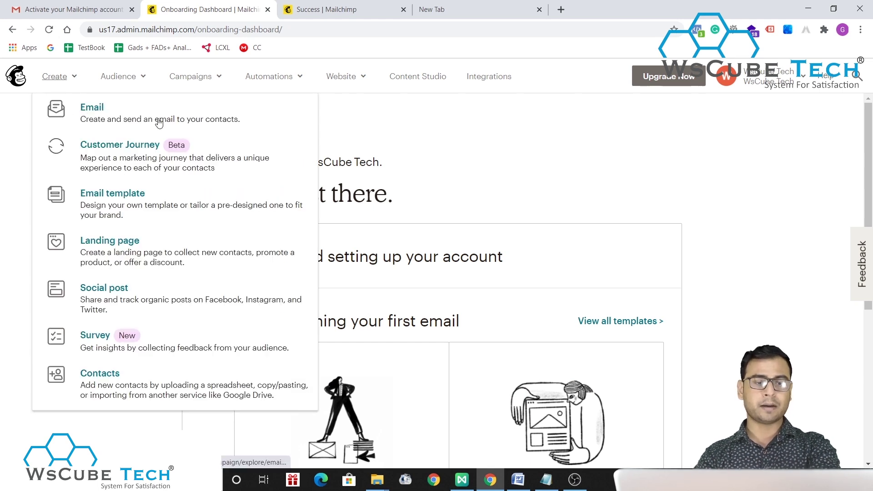
pyautogui.click(119, 76)
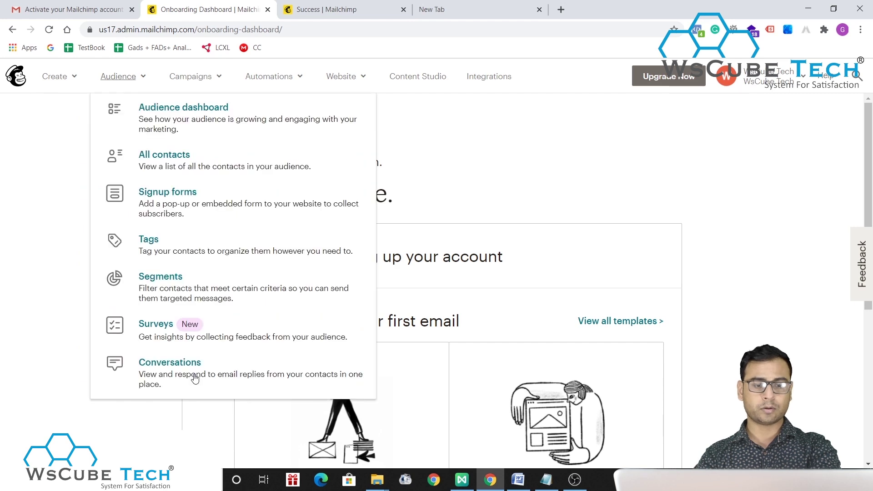
pyautogui.click(193, 81)
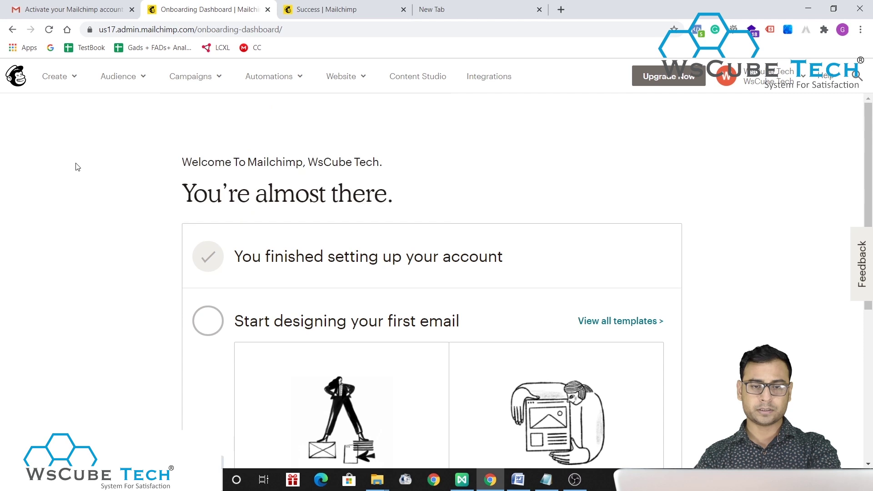
pyautogui.click(268, 81)
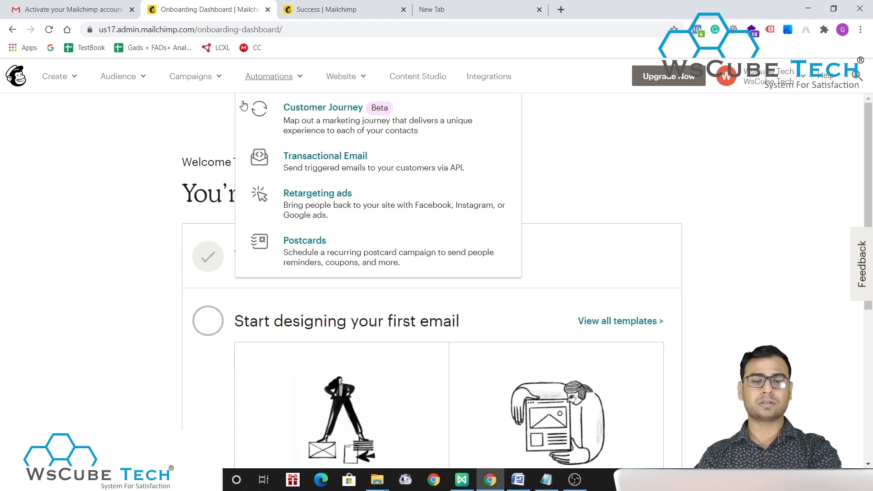
pyautogui.click(348, 81)
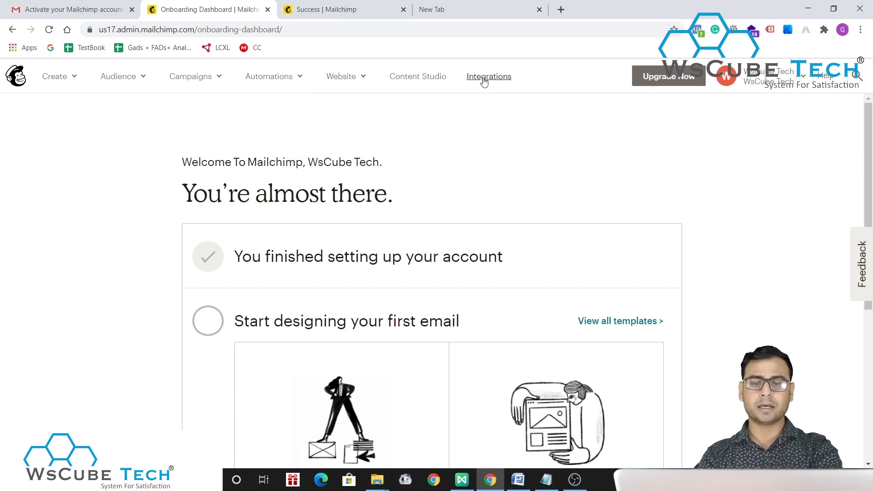
# - Scroll the onboarding page, then open All contacts from the Audience menu
pyautogui.scroll(-2, 490, 163)
pyautogui.scroll(-2, 491, 164)
pyautogui.scroll(-2, 491, 164)
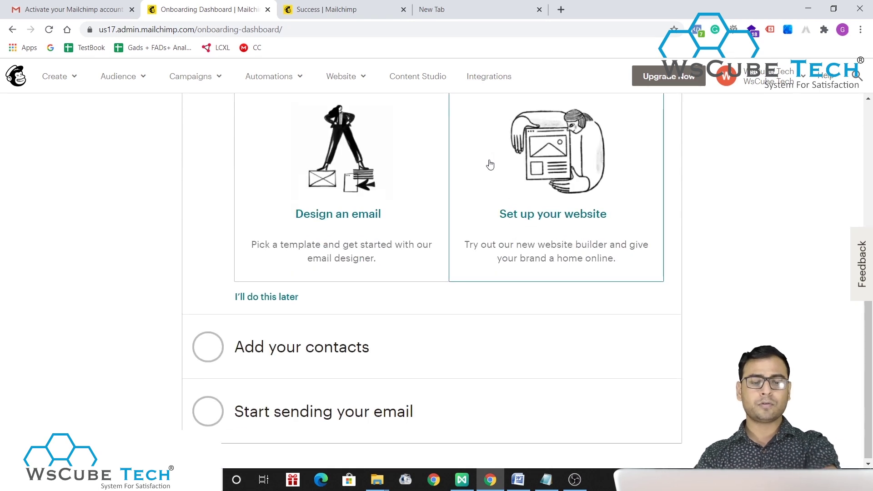
pyautogui.scroll(5, 490, 164)
pyautogui.click(59, 76)
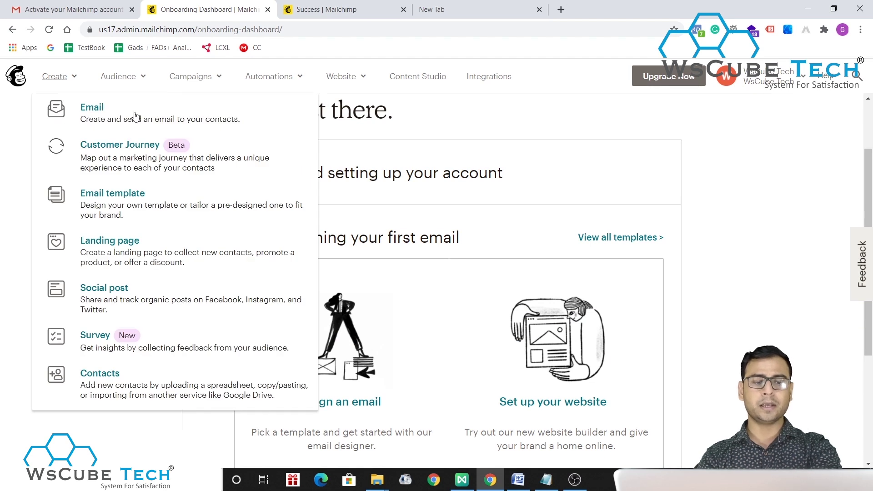
pyautogui.click(532, 121)
pyautogui.click(126, 88)
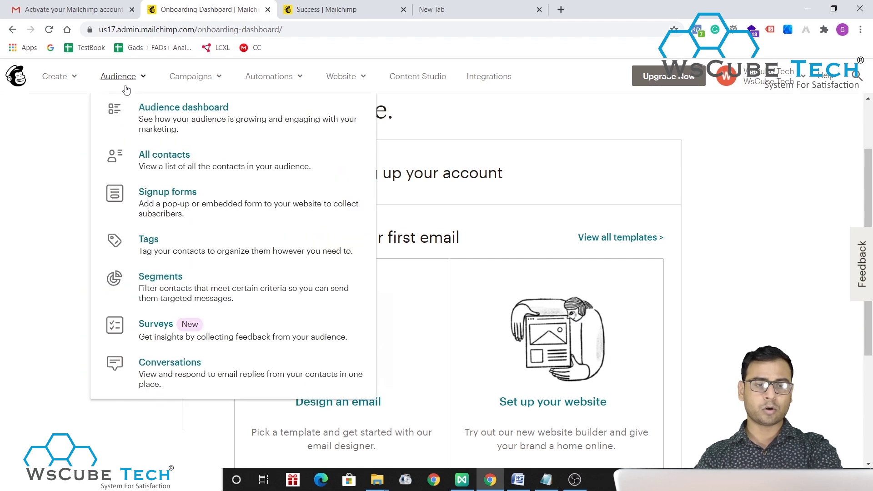
pyautogui.click(175, 160)
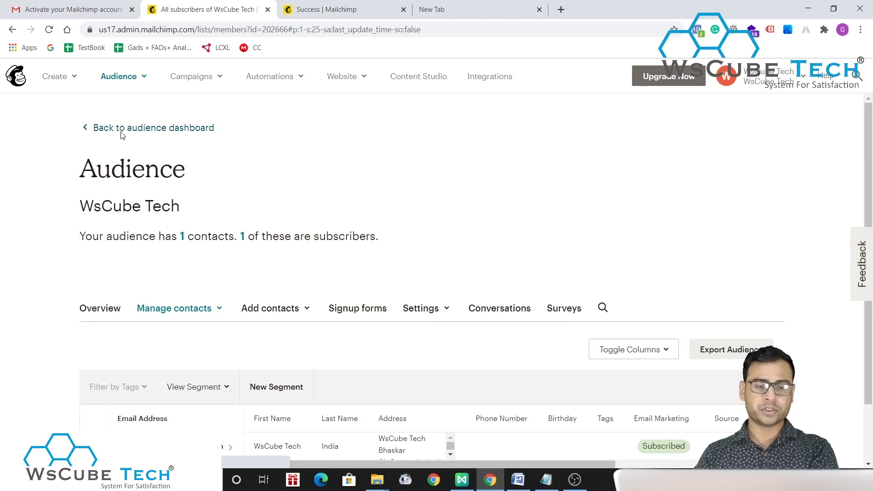
# - Scroll through the WsCube Tech contacts table and open the Add contacts dropdown
pyautogui.scroll(-2, 470, 367)
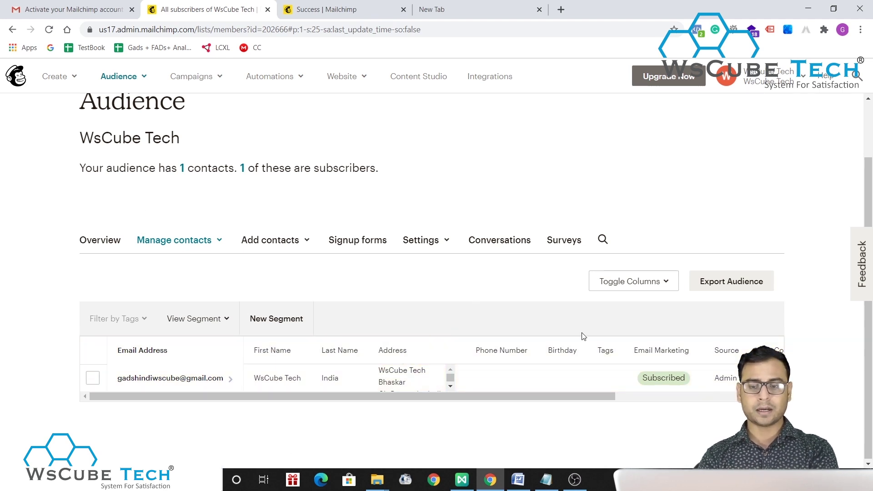
pyautogui.hscroll(4, 665, 395)
pyautogui.hscroll(-4, 588, 411)
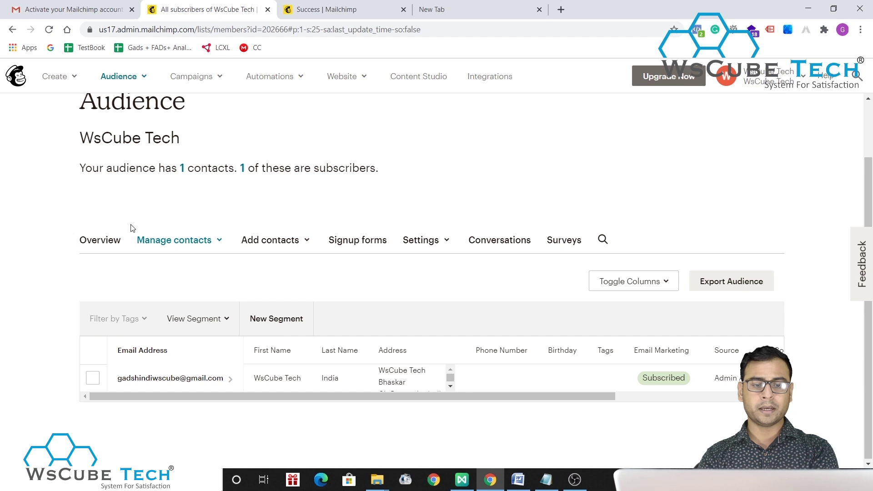
pyautogui.moveTo(107, 240); pyautogui.dragTo(432, 162)
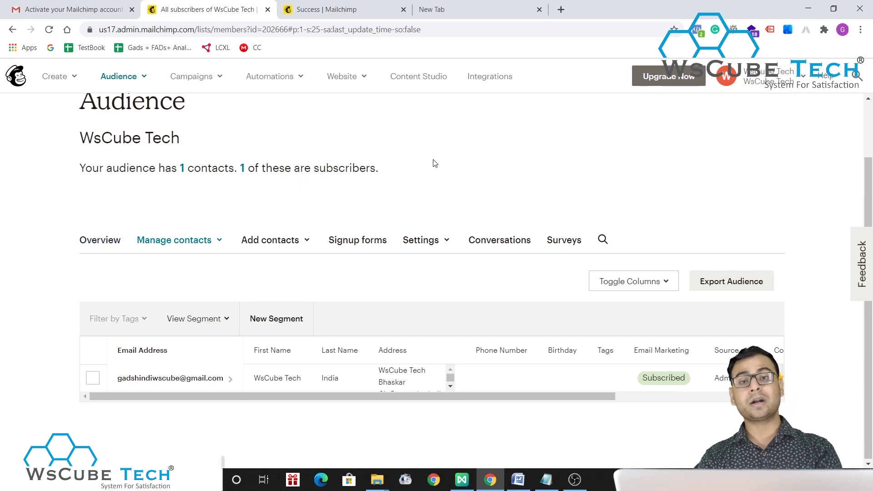
pyautogui.click(267, 242)
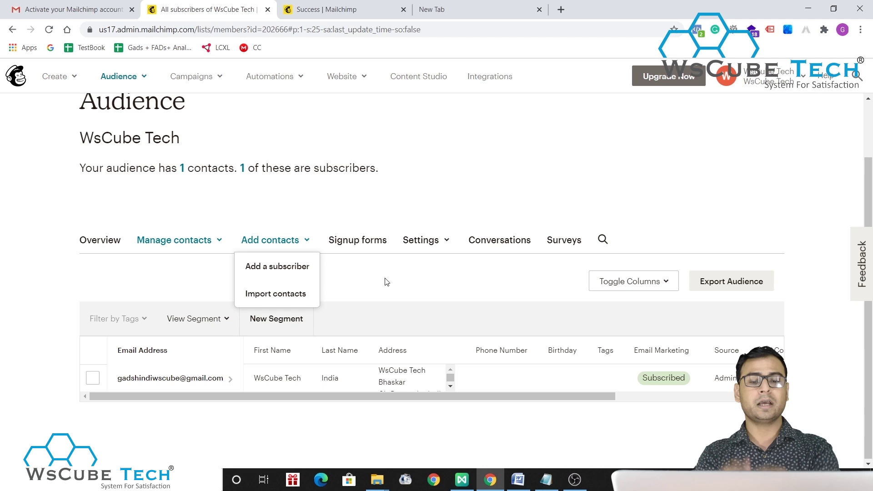
# - Add a single new subscriber to the WsCube Tech audience by entering their e-mail address and details
pyautogui.click(278, 265)
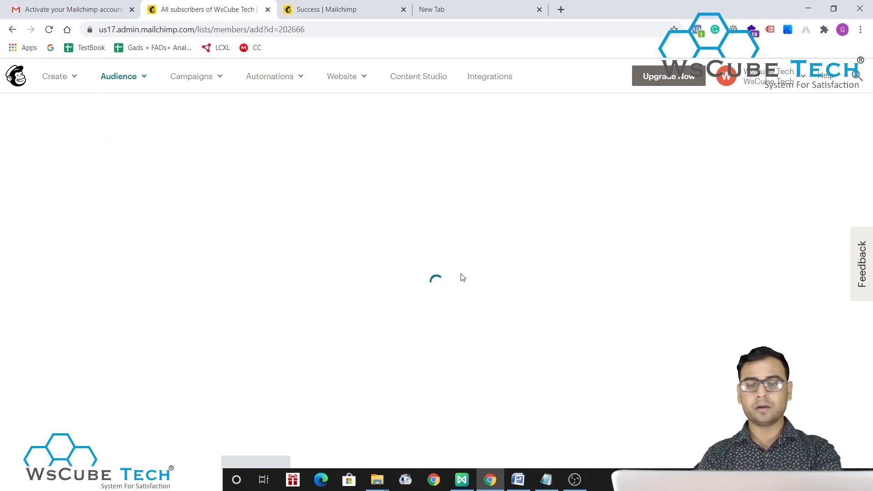
pyautogui.scroll(-3, 446, 335)
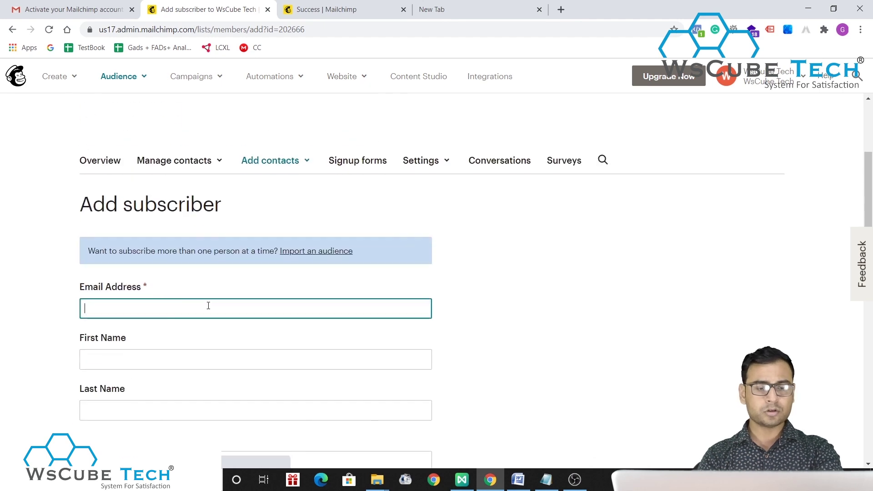
pyautogui.write('umat')
pyautogui.press('BackSpace')
pyautogui.press('BackSpace')
pyautogui.press('BackSpace')
pyautogui.press('BackSpace')
pyautogui.write('indo')
pyautogui.press('BackSpace')
pyautogui.press('BackSpace')
pyautogui.write('fo')
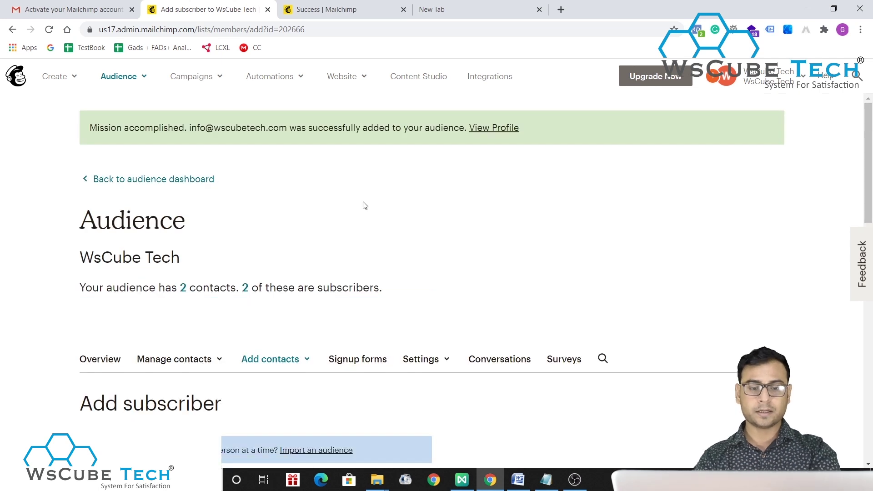
pyautogui.scroll(-10, 458, 248)
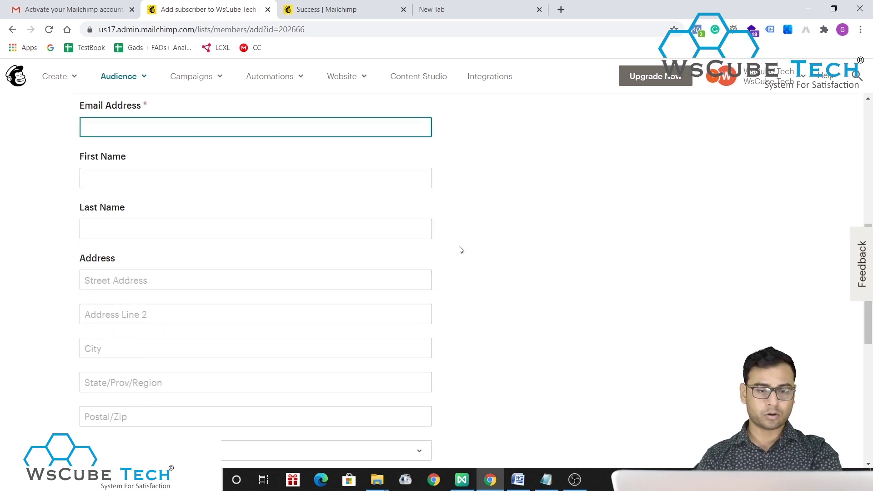
pyautogui.scroll(10, 478, 254)
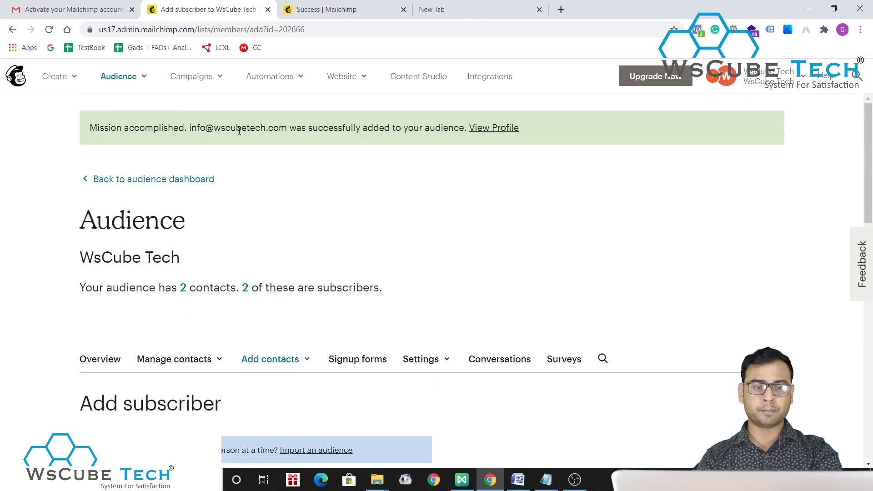
# - Check the new subscriber's confirmation, then scroll through the WsCube Tech Audience dashboard
pyautogui.moveTo(190, 129); pyautogui.dragTo(408, 129)
pyautogui.click(409, 165)
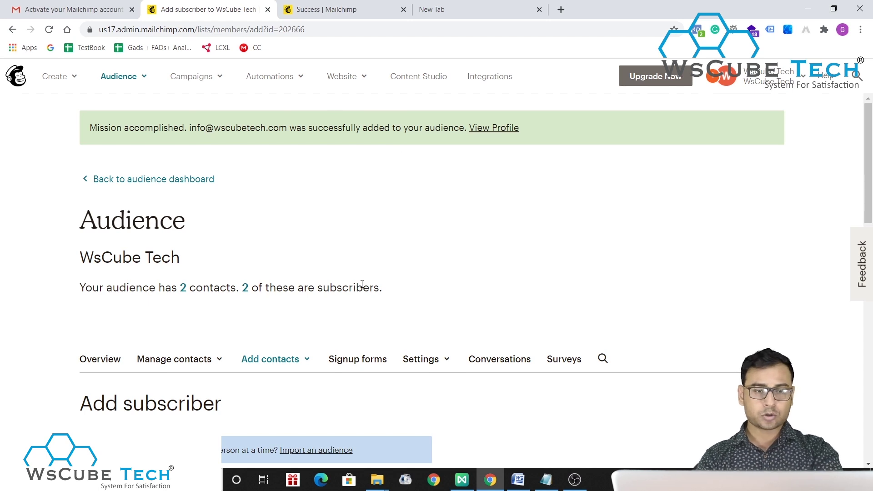
pyautogui.click(129, 77)
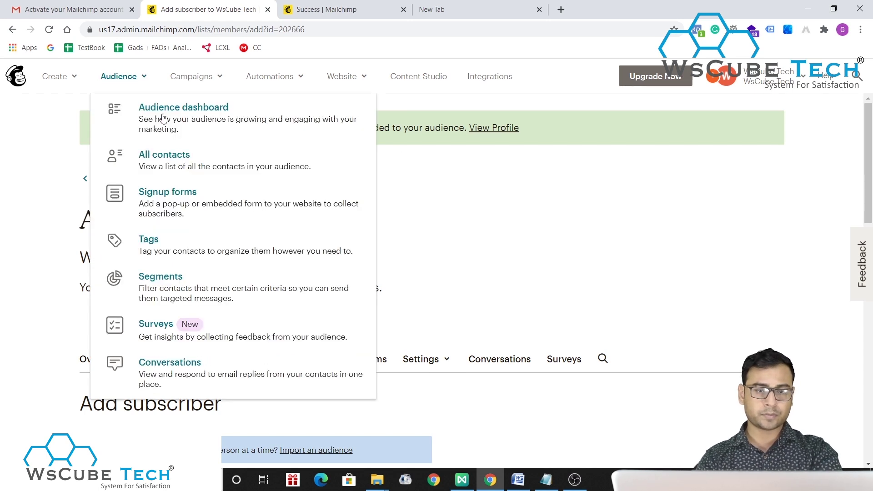
pyautogui.click(164, 115)
pyautogui.scroll(-4, 423, 243)
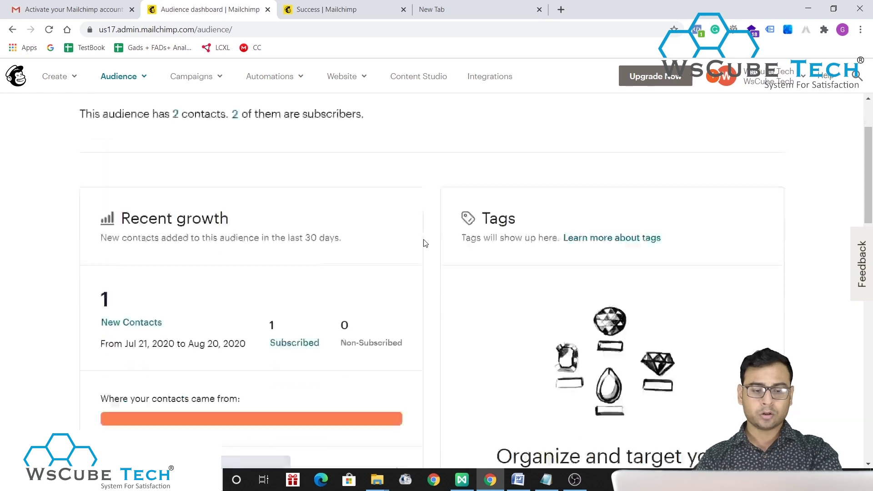
pyautogui.scroll(-5, 423, 243)
pyautogui.scroll(9, 423, 242)
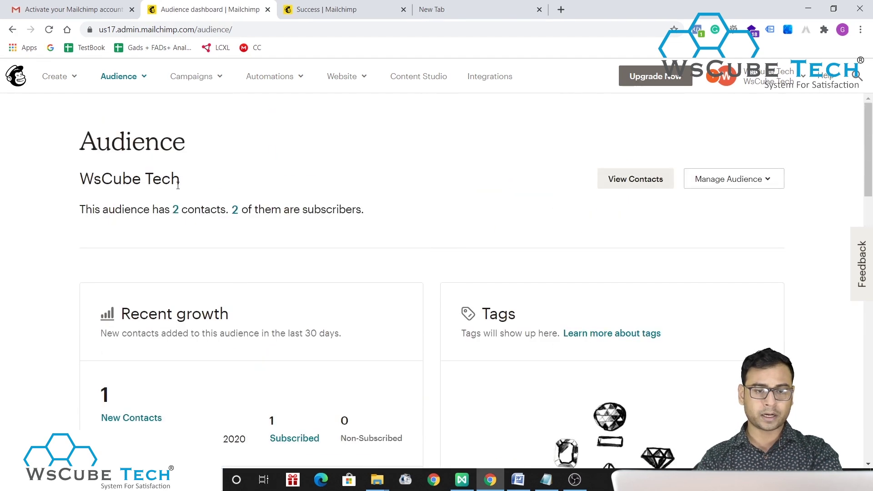
# - Open All contacts and scroll to the table listing both subscribed contacts
pyautogui.click(143, 88)
pyautogui.click(162, 155)
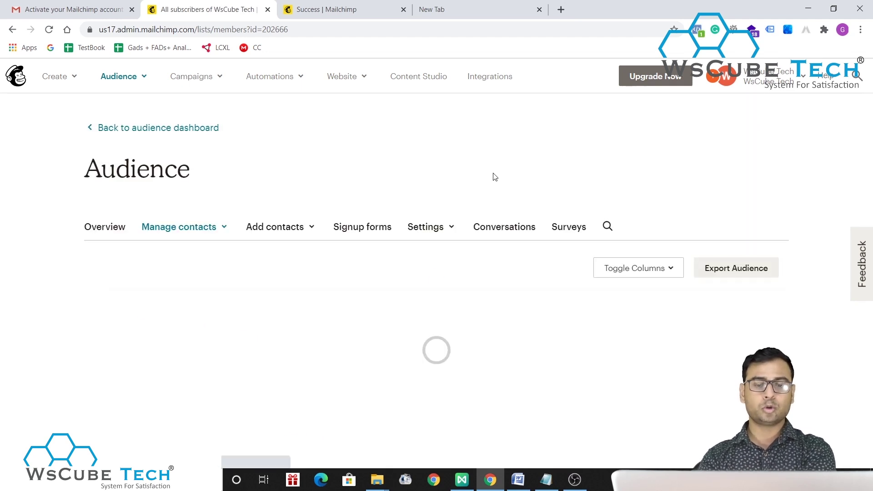
pyautogui.scroll(-1, 398, 347)
pyautogui.scroll(-1, 399, 348)
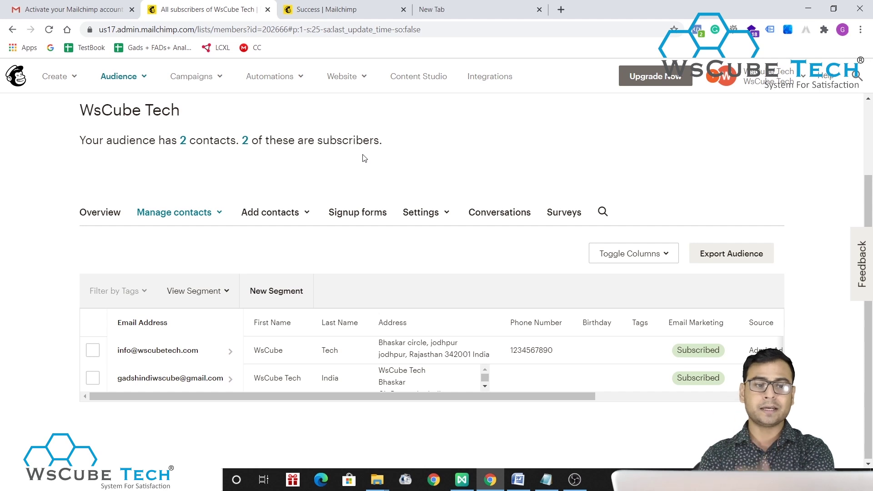
# - Start a new Regular email campaign named 'Test email' and begin its setup
pyautogui.click(55, 76)
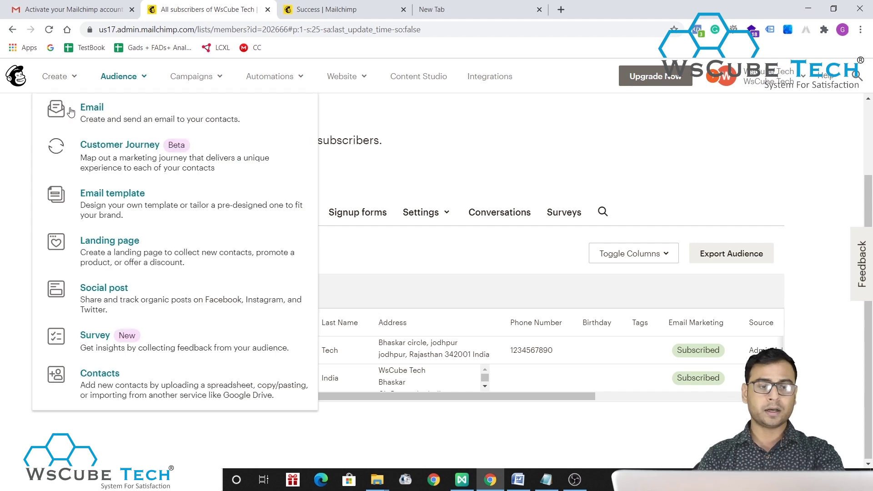
pyautogui.click(165, 115)
pyautogui.click(149, 123)
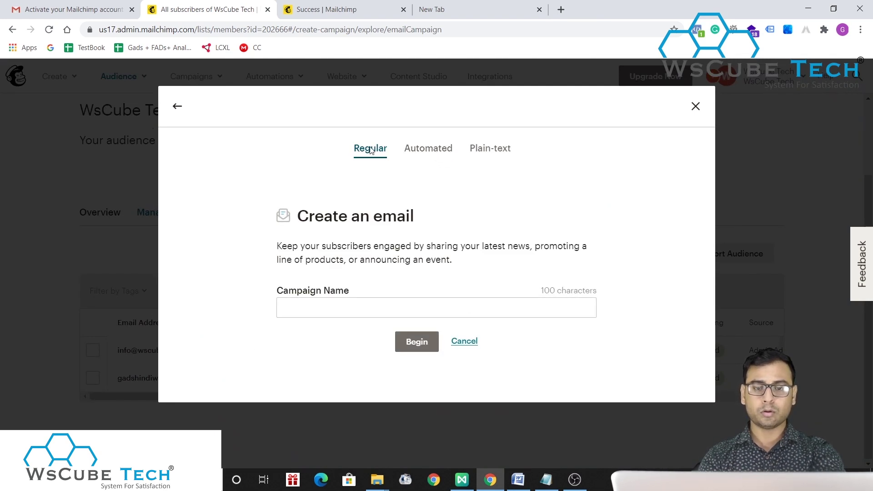
pyautogui.click(445, 153)
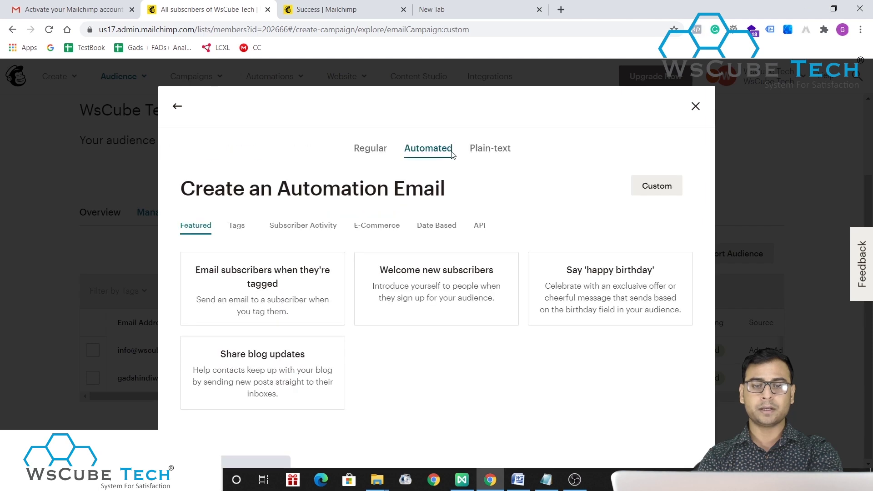
pyautogui.click(487, 150)
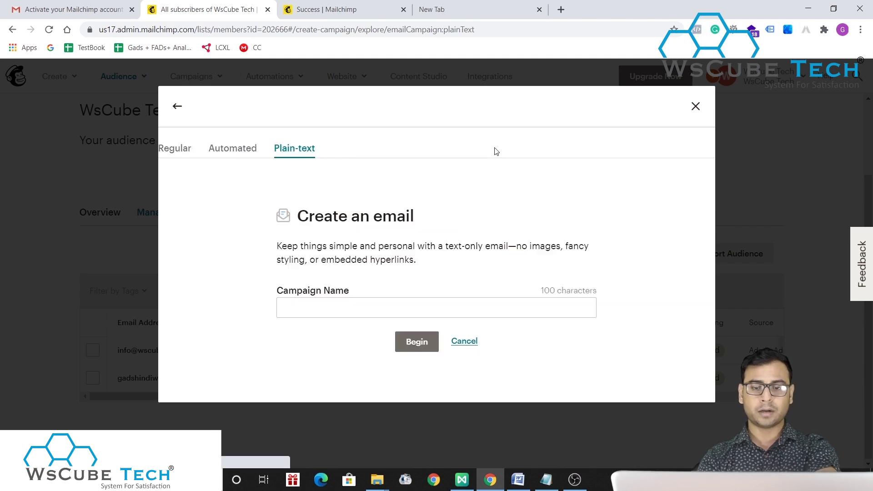
pyautogui.click(360, 151)
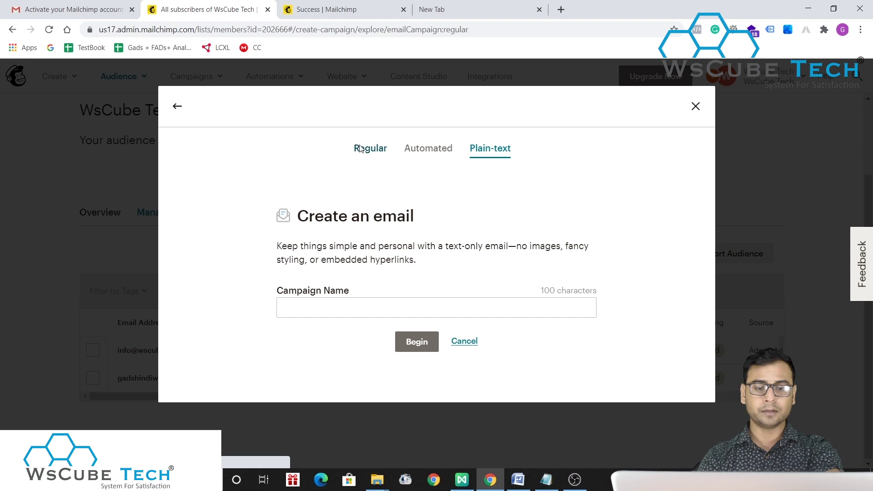
pyautogui.click(344, 315)
pyautogui.write('Test email')
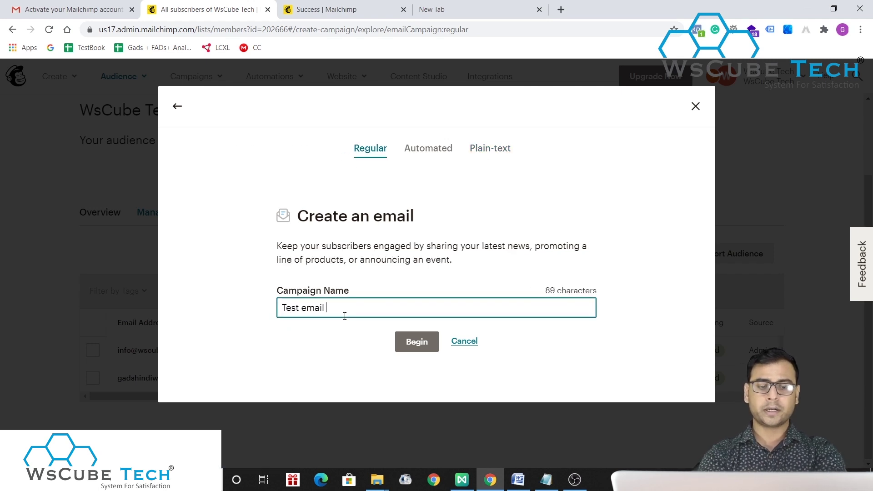
pyautogui.click(416, 342)
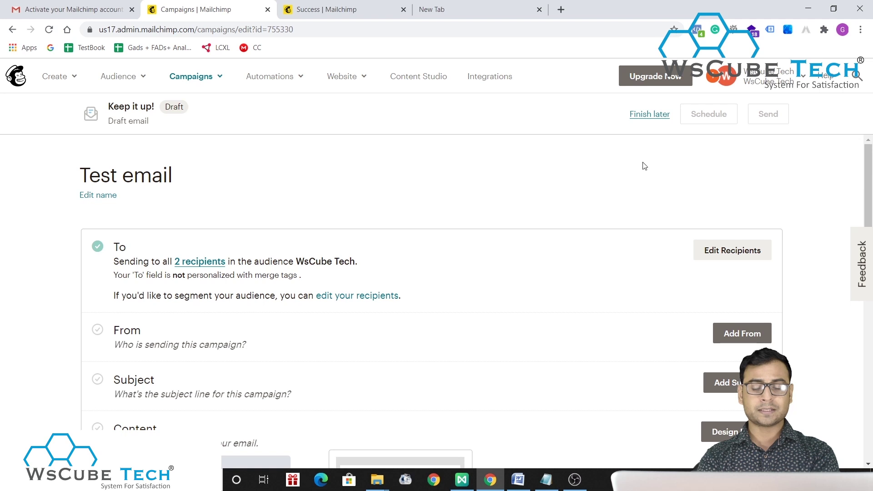
# - Save WsCube Tech as the campaign's From name
pyautogui.scroll(-3, 484, 347)
pyautogui.scroll(3, 483, 347)
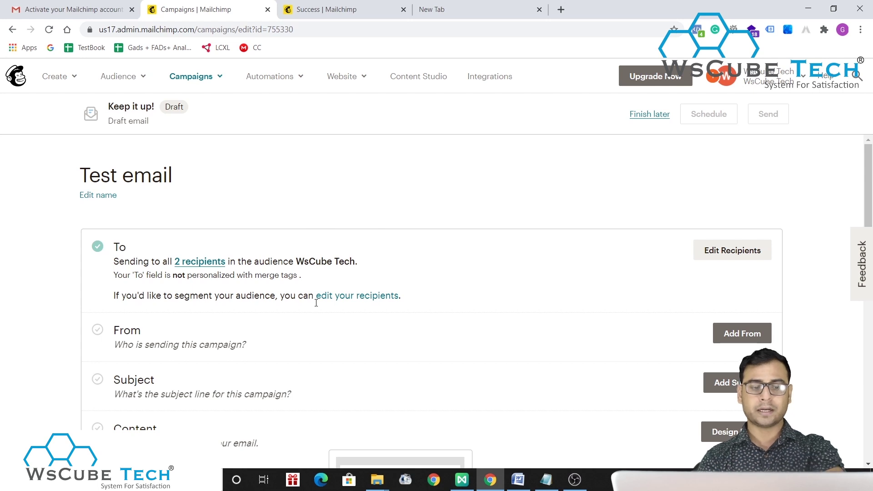
pyautogui.scroll(-2, 316, 303)
pyautogui.click(744, 248)
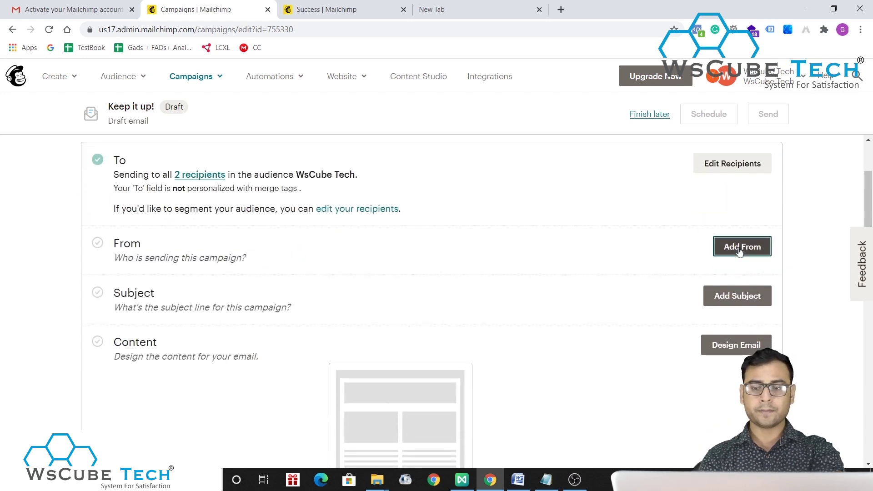
pyautogui.click(158, 301)
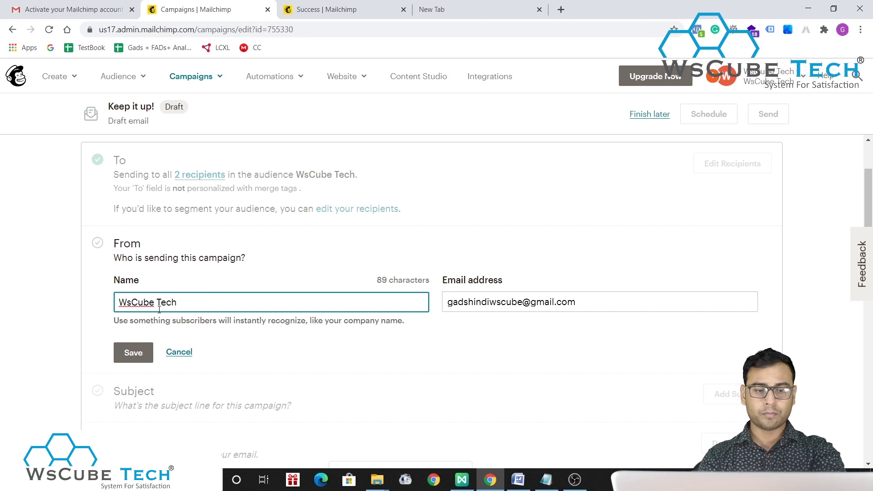
pyautogui.click(133, 352)
# - Add the subject line 'Welcome to WsCubetech' and save it
pyautogui.scroll(-1, 379, 296)
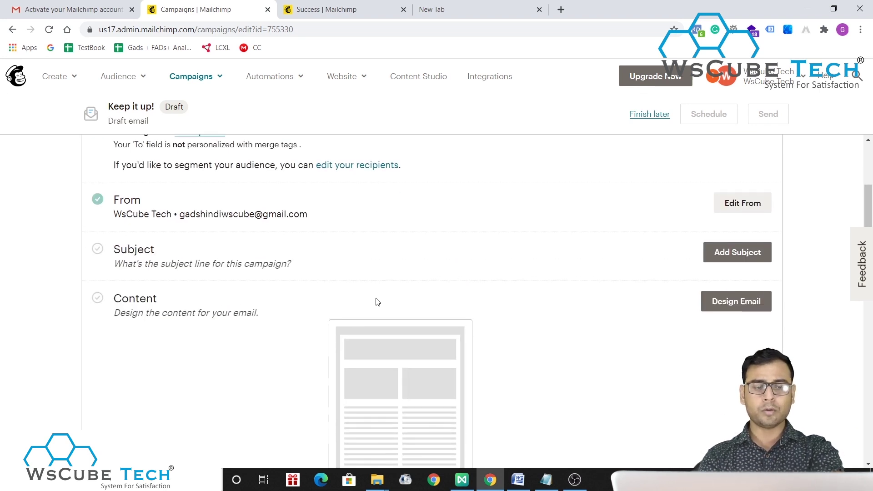
pyautogui.click(733, 252)
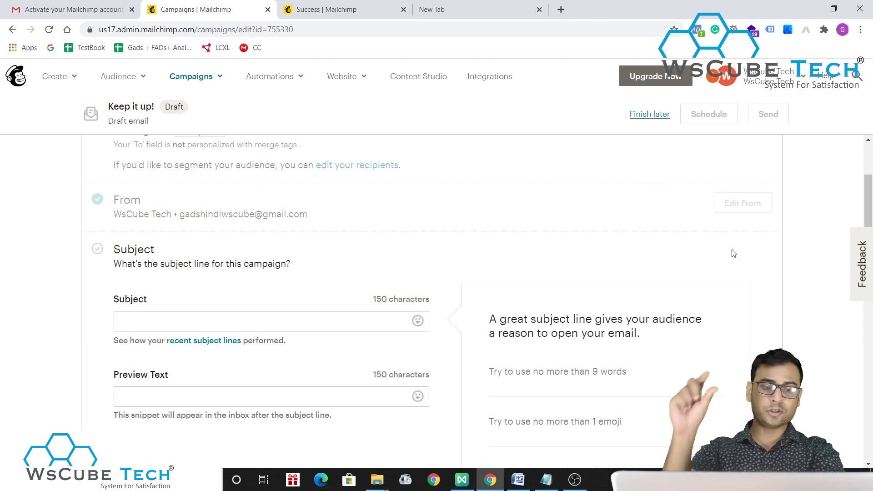
pyautogui.click(314, 318)
pyautogui.write('Welcome to WsCubetech')
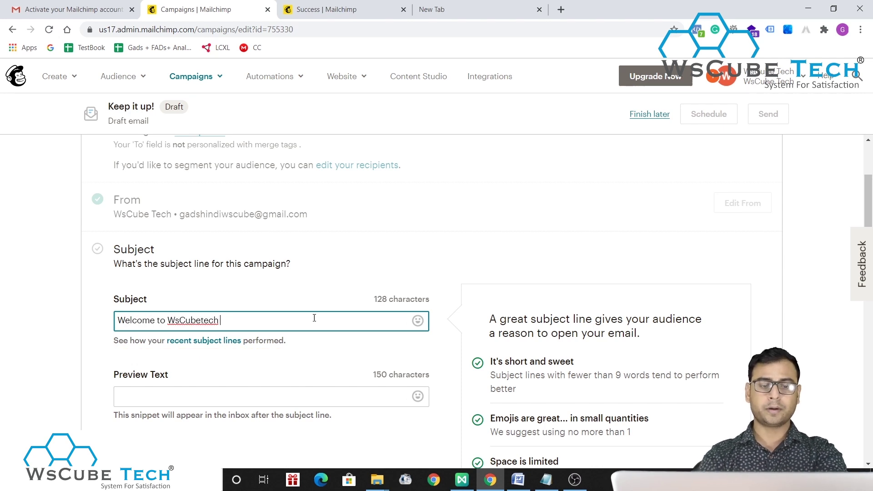
pyautogui.click(490, 249)
pyautogui.scroll(-3, 491, 250)
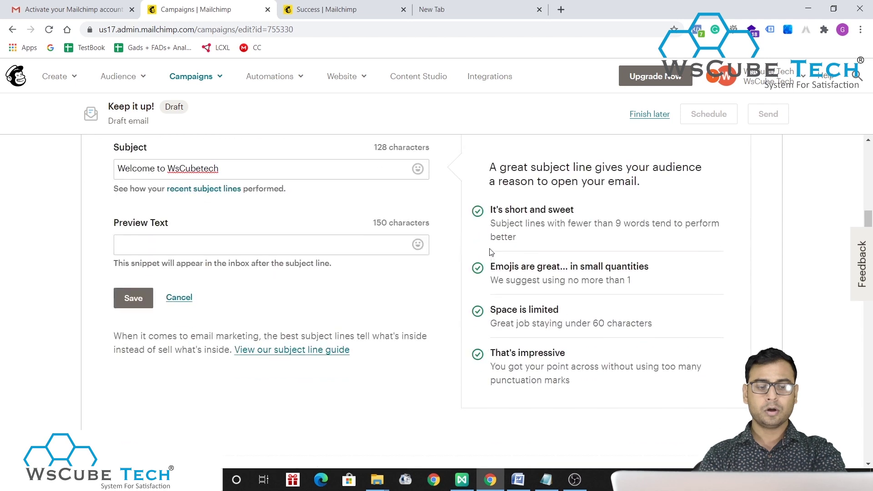
pyautogui.click(129, 295)
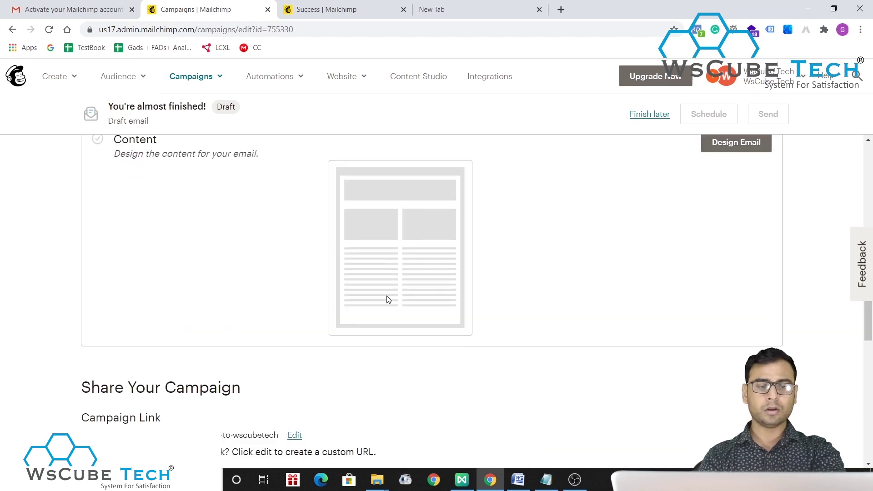
# - Review the campaign checklist and move on to designing the email
pyautogui.scroll(5, 386, 295)
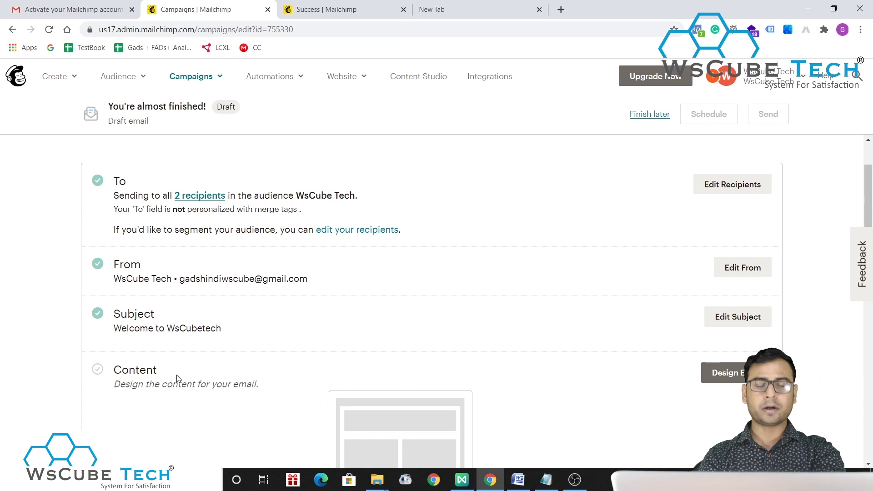
pyautogui.scroll(-2, 249, 375)
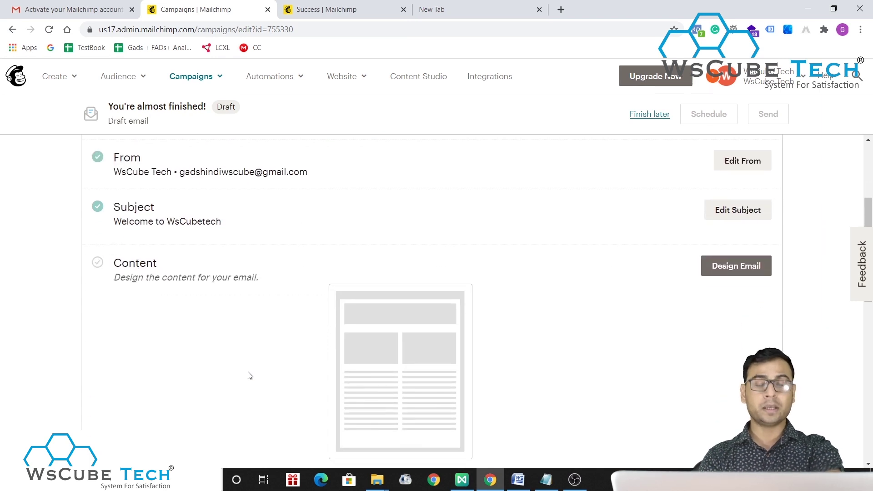
pyautogui.scroll(-2, 249, 376)
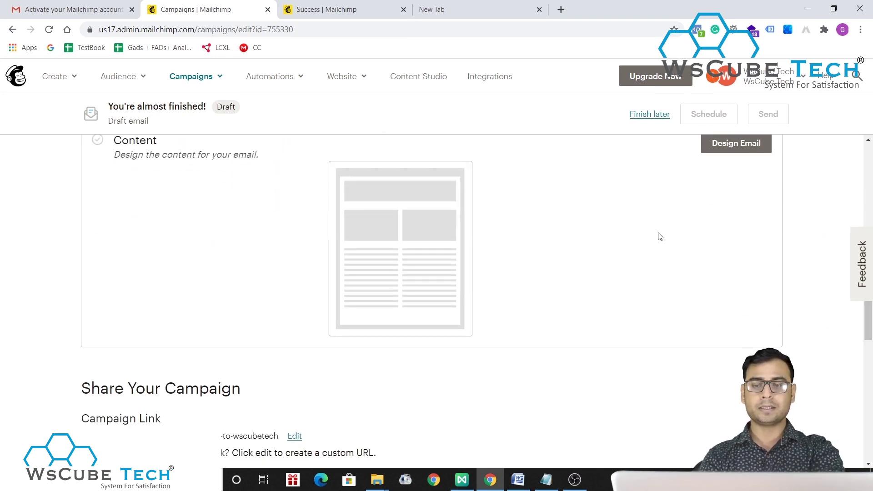
pyautogui.scroll(2, 660, 237)
pyautogui.rightClick(737, 258)
pyautogui.click(733, 258)
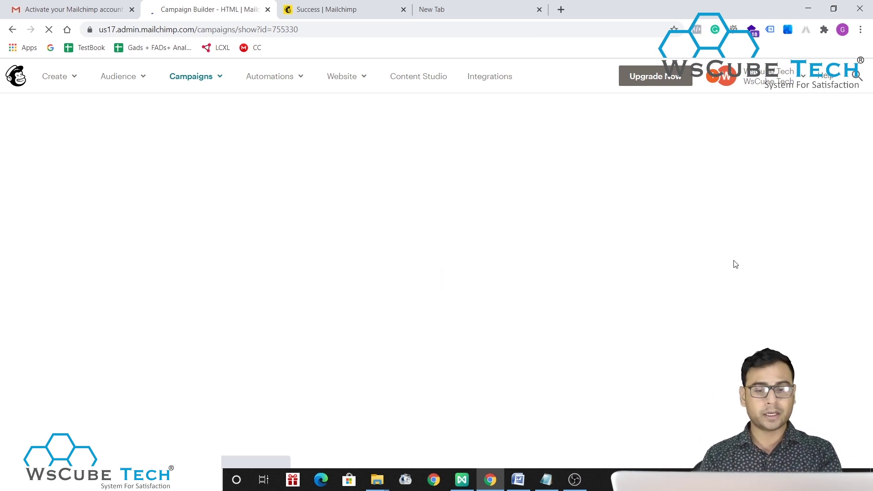
# - Browse the Layouts templates and pick the Sell Products featured template
pyautogui.click(432, 9)
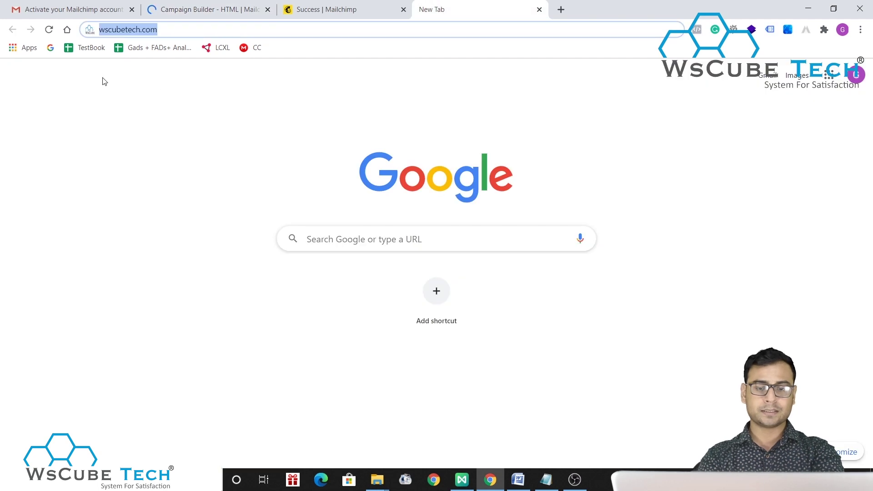
pyautogui.hotkey('ctrl', 'shift', 'Tab')
pyautogui.hotkey('ctrl', 'shift', 'Tab')
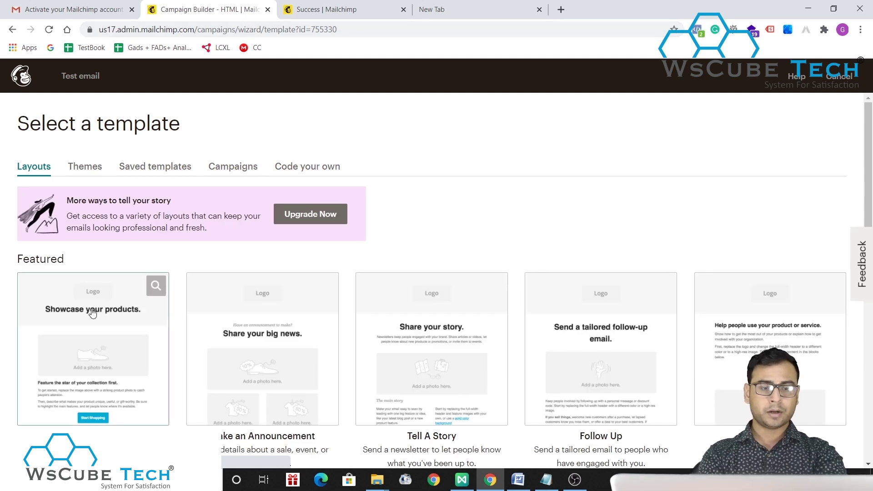
pyautogui.scroll(-2, 693, 222)
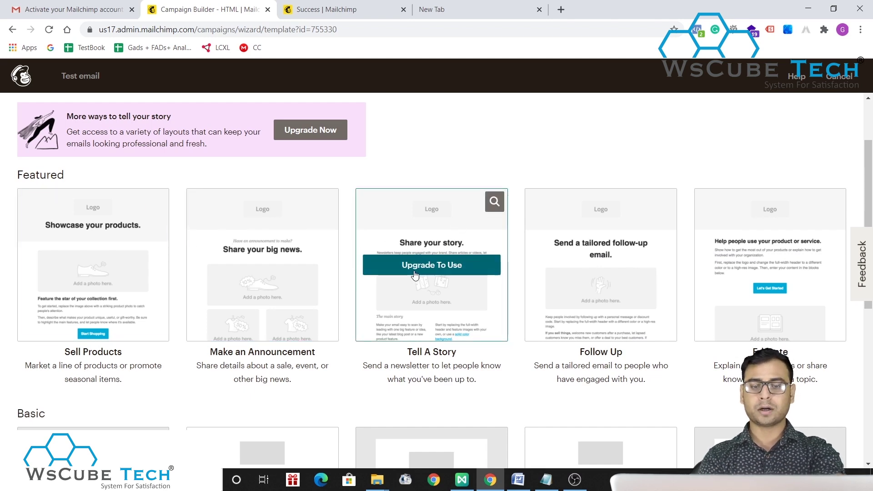
pyautogui.scroll(-6, 628, 289)
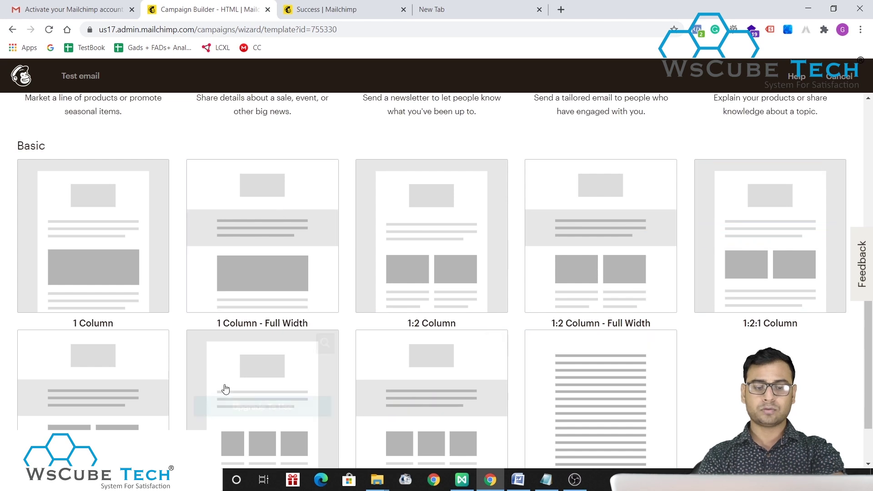
pyautogui.scroll(1, 370, 256)
pyautogui.scroll(8, 358, 208)
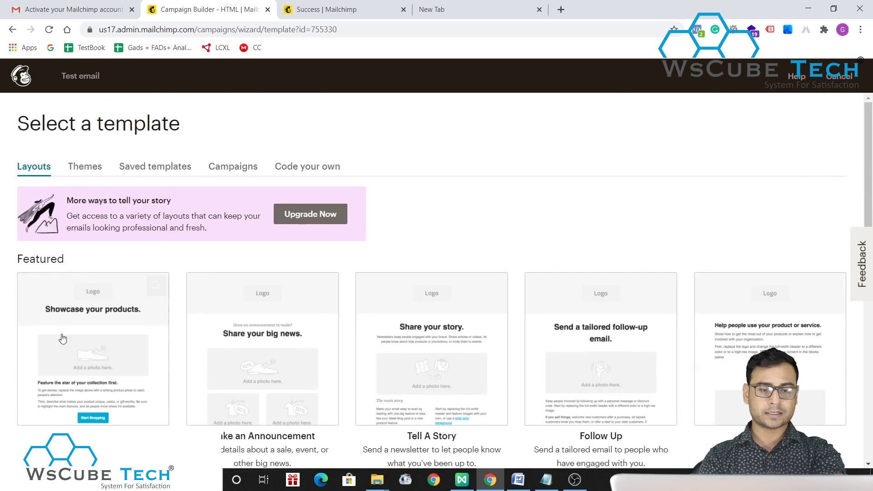
pyautogui.click(118, 289)
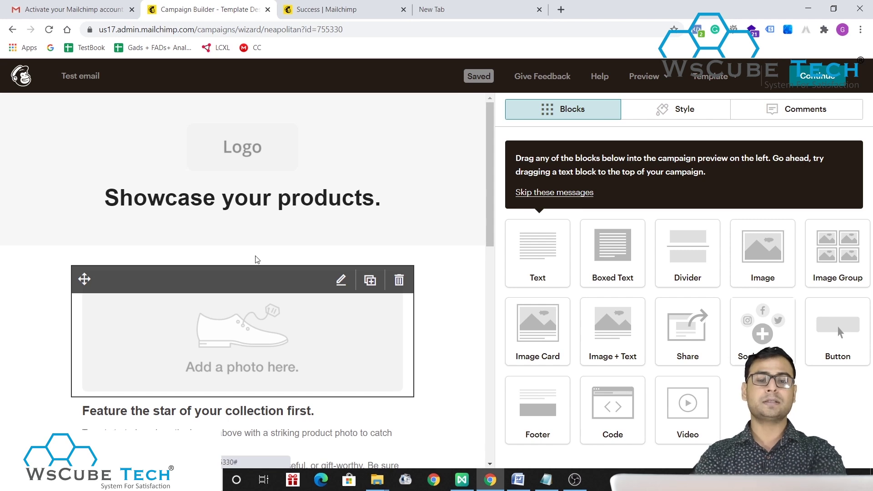
# - Replace the template's placeholder logo with DM.jpg uploaded from the Desktop
pyautogui.click(341, 133)
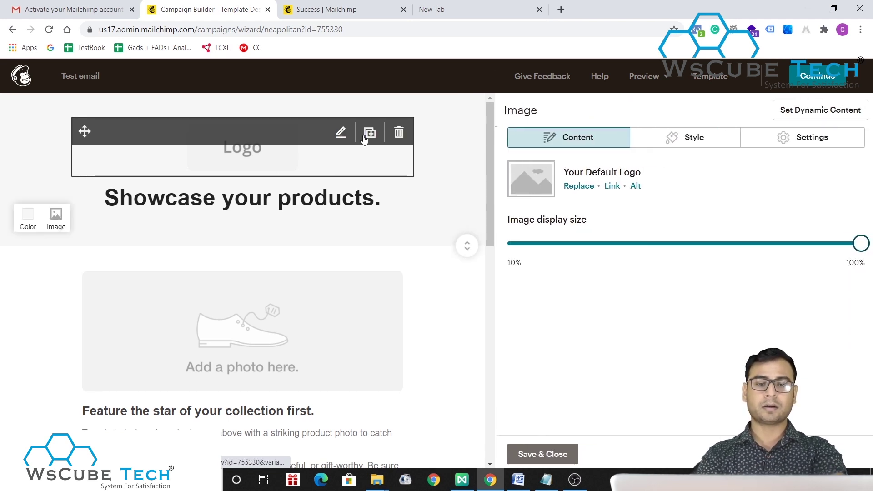
pyautogui.click(577, 186)
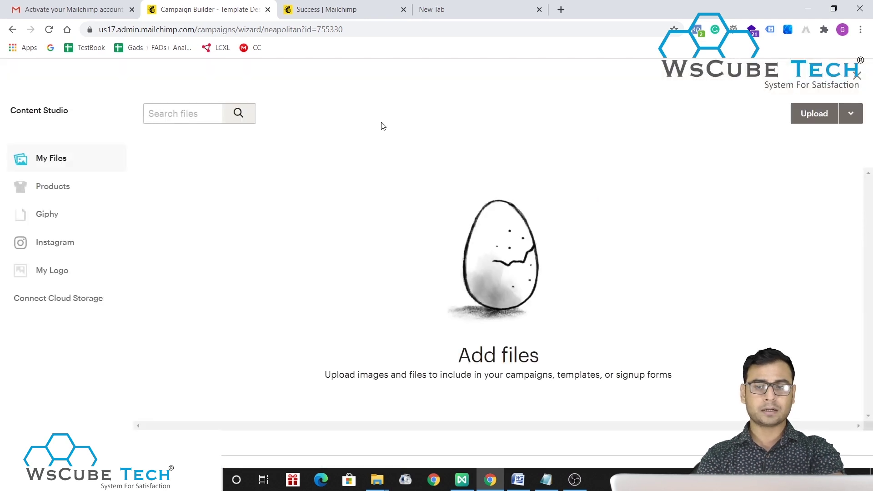
pyautogui.click(812, 116)
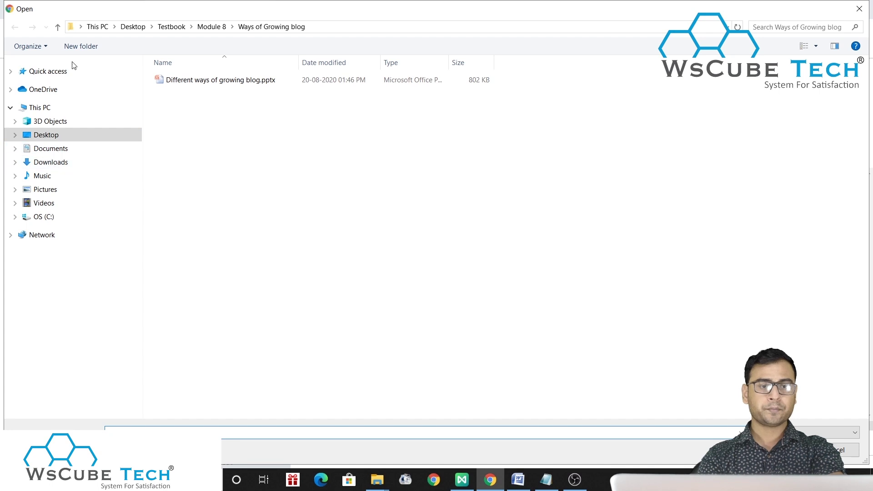
pyautogui.click(132, 28)
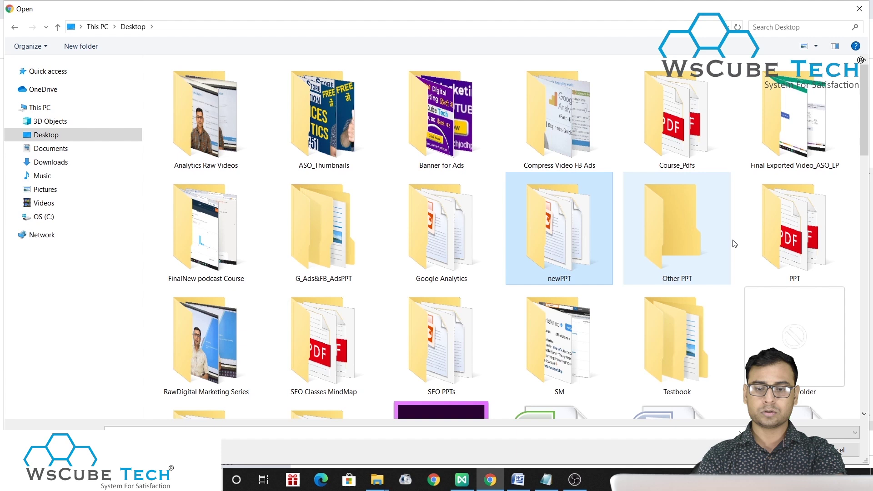
pyautogui.scroll(-3, 581, 306)
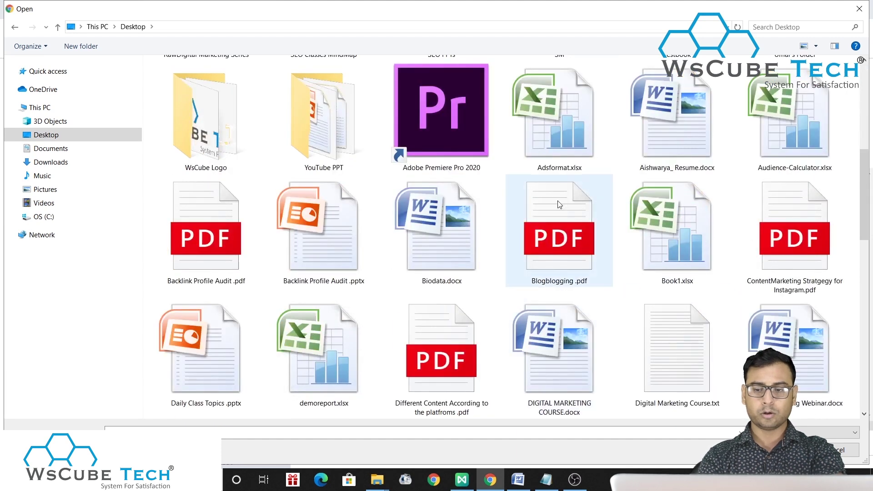
pyautogui.scroll(-3, 527, 355)
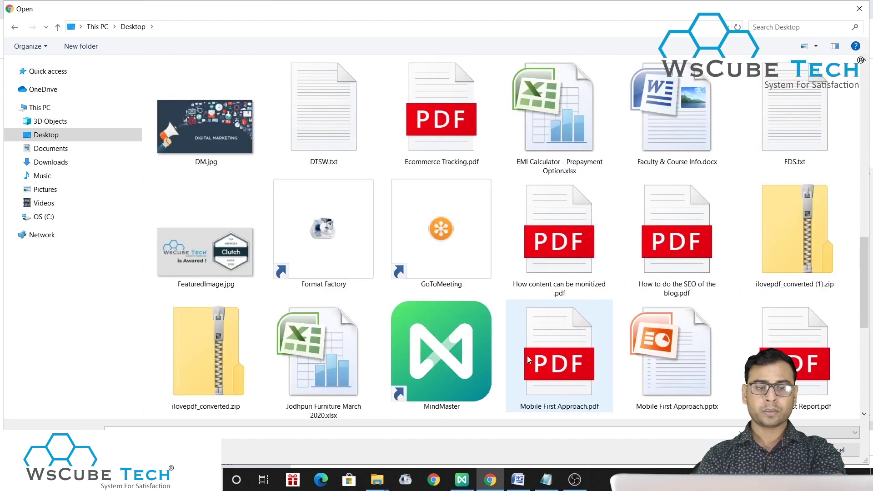
pyautogui.doubleClick(207, 165)
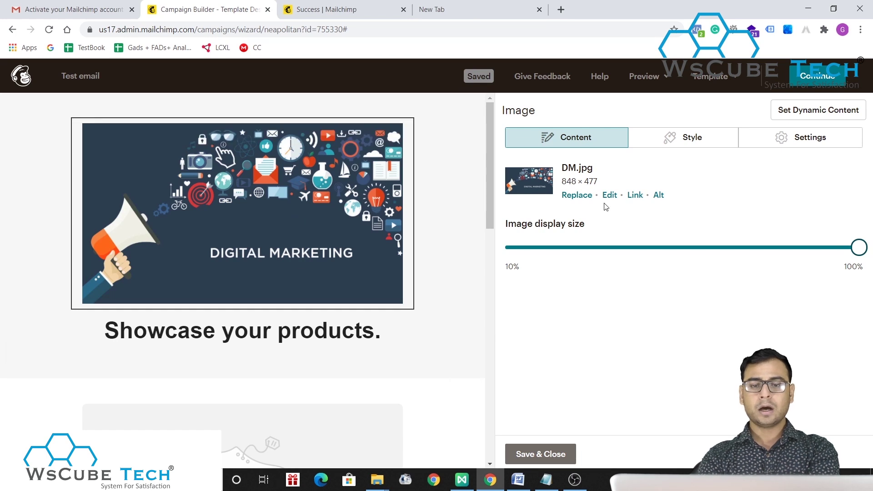
# - Shrink the DM.jpg banner to about 35% and change the heading to 'Welcome to WsCube Tech'
pyautogui.moveTo(855, 247); pyautogui.dragTo(550, 253)
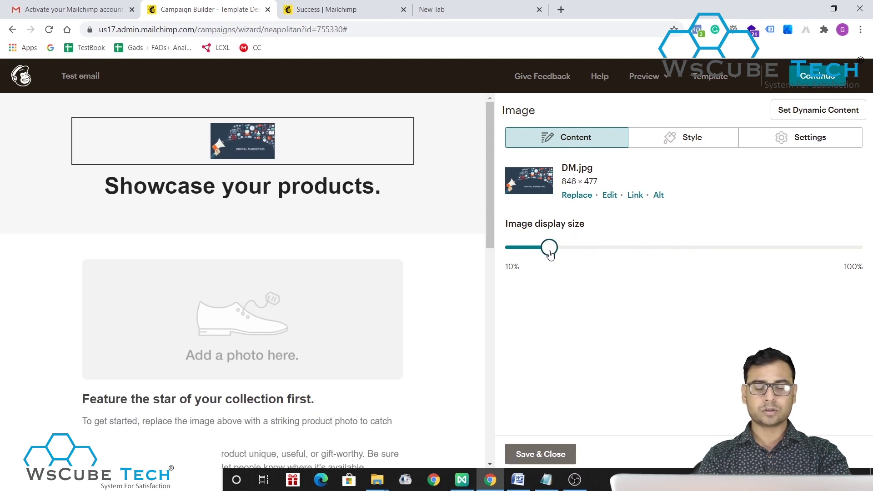
pyautogui.click(322, 193)
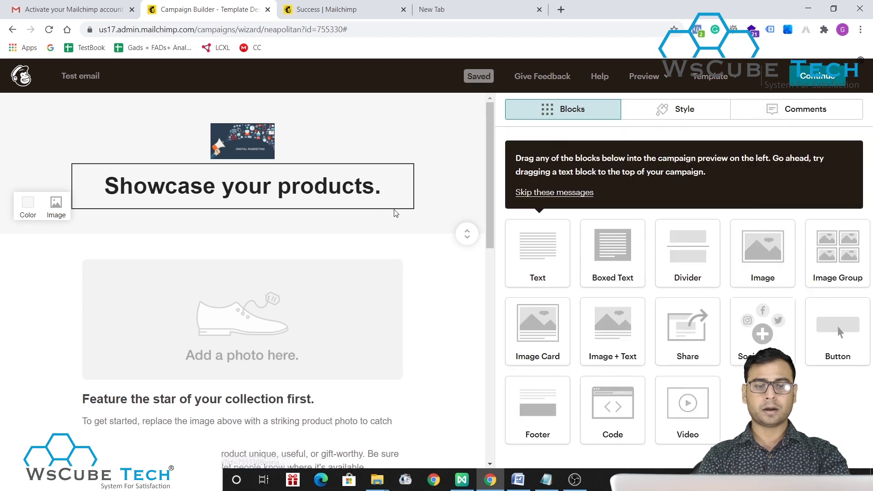
pyautogui.click(340, 178)
pyautogui.moveTo(674, 214); pyautogui.dragTo(494, 214)
pyautogui.write('Wel')
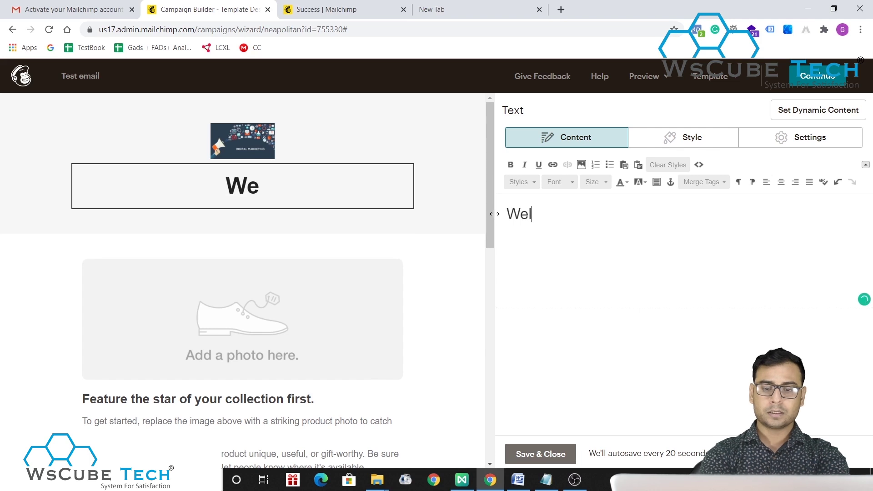
pyautogui.write('come to WsCube Tech')
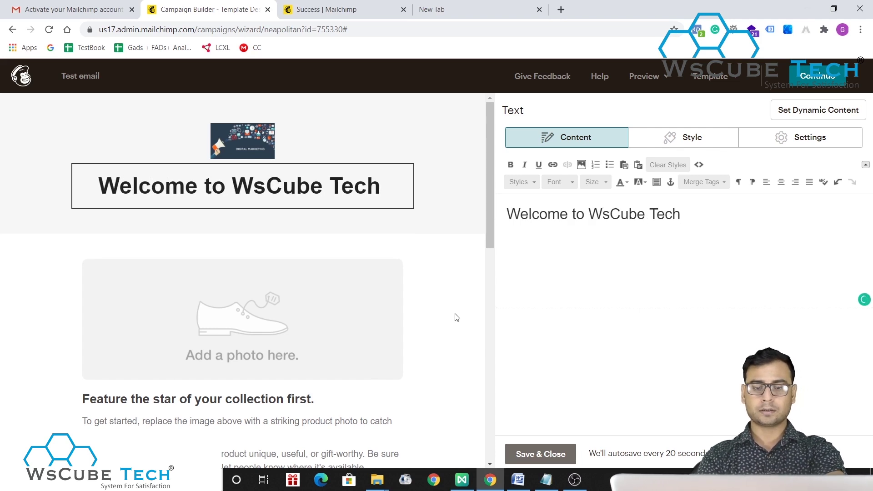
pyautogui.click(330, 289)
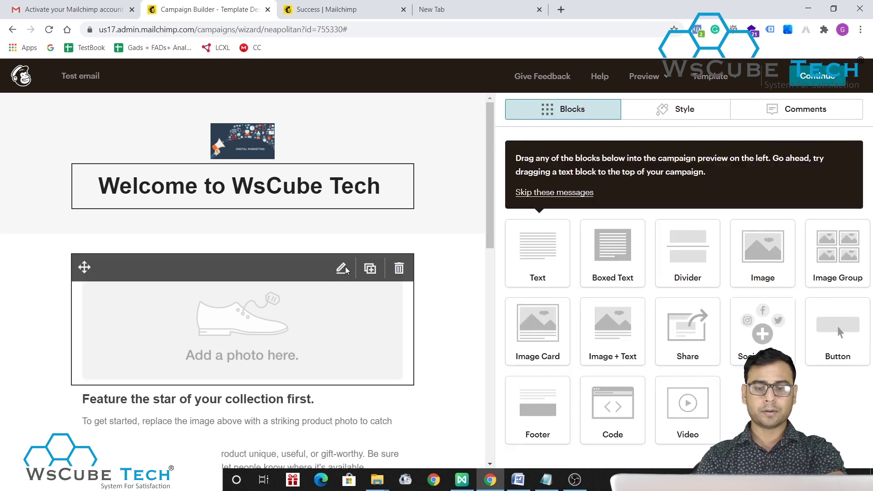
# - Swap the placeholder photo for FeaturedImage.jpg from the Desktop, keeping it at 100% size
pyautogui.click(342, 268)
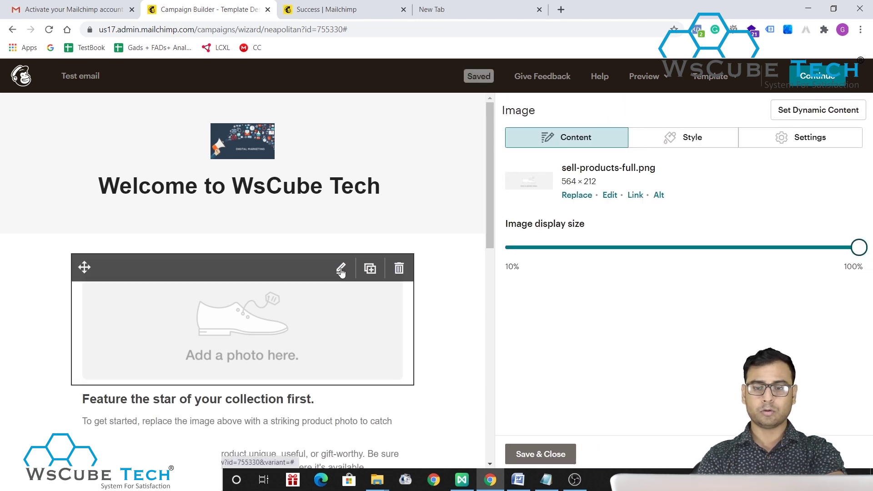
pyautogui.click(574, 196)
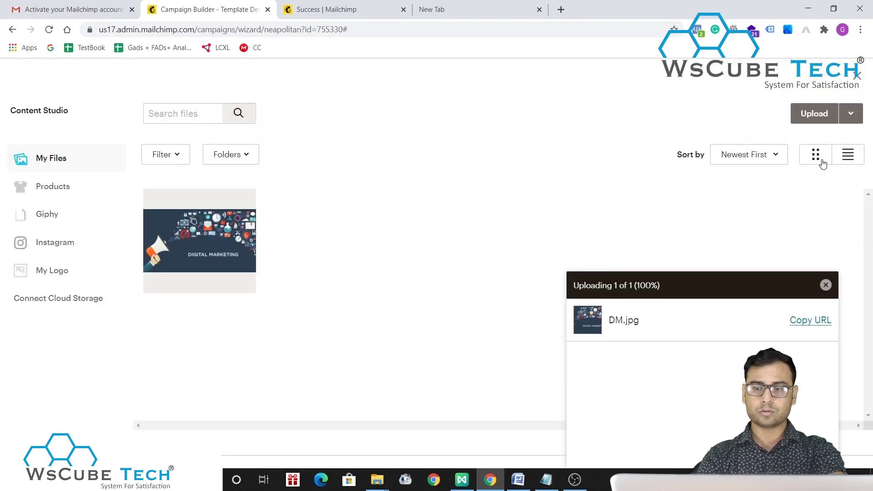
pyautogui.click(815, 123)
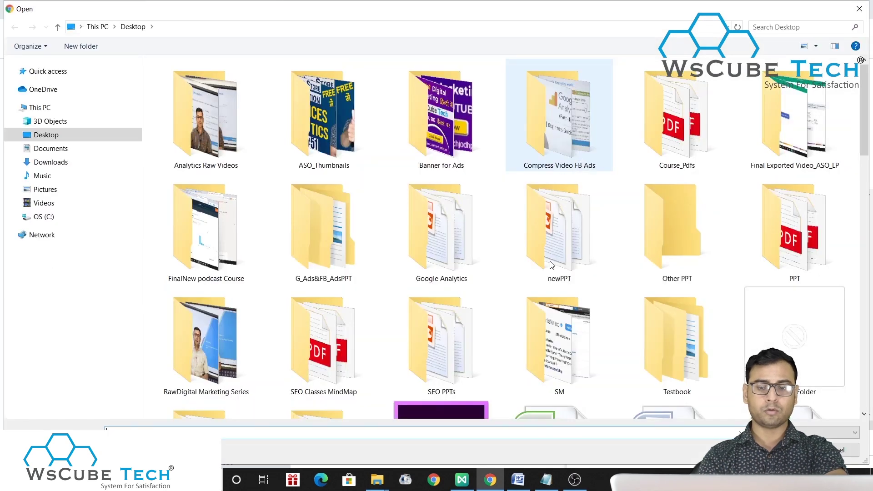
pyautogui.scroll(-15, 551, 265)
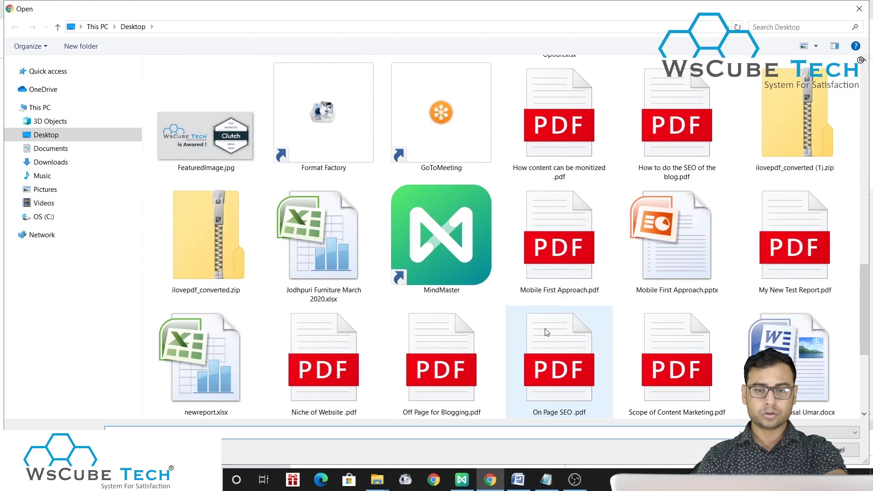
pyautogui.doubleClick(200, 137)
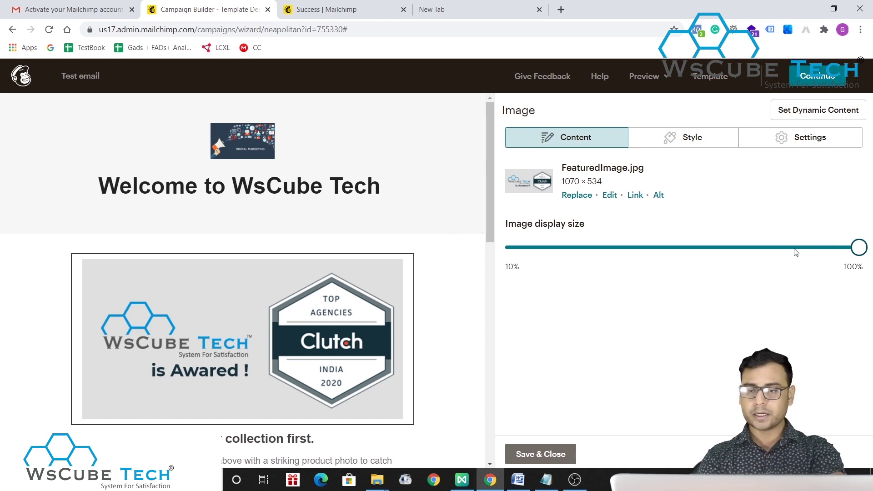
pyautogui.moveTo(869, 251)
pyautogui.mouseDown()
pyautogui.moveTo(783, 247)
pyautogui.moveTo(872, 259)
pyautogui.mouseUp()
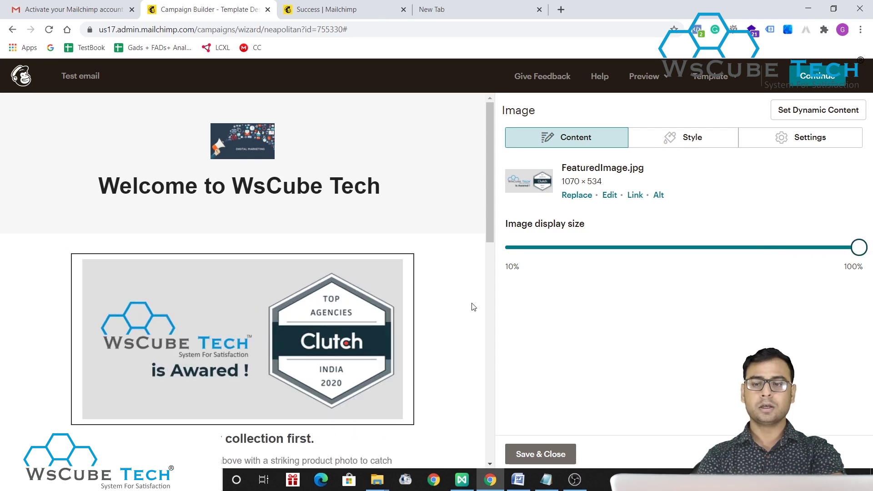
pyautogui.scroll(-4, 422, 337)
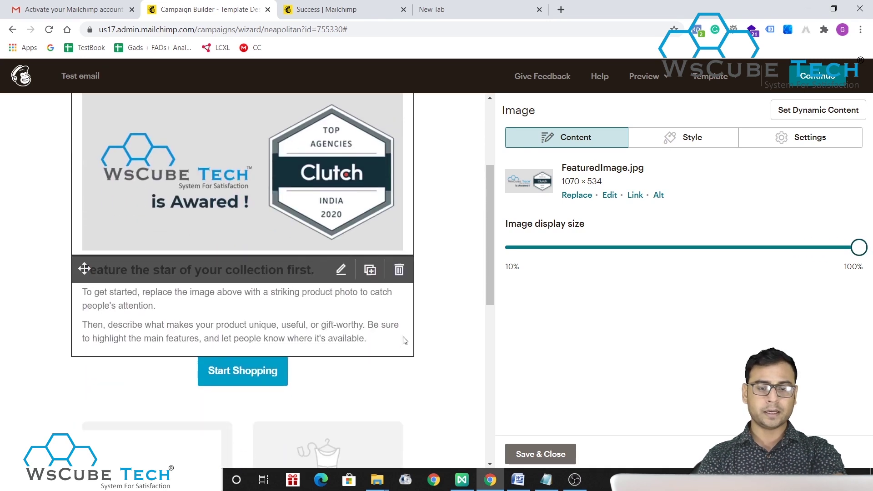
# - Retitle the text block under the image 'Welcome to WsCube Tech'
pyautogui.click(342, 271)
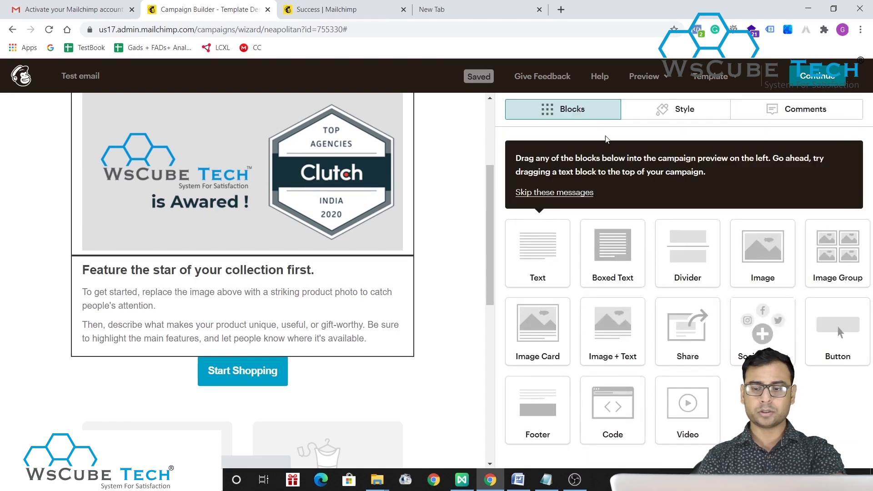
pyautogui.click(205, 278)
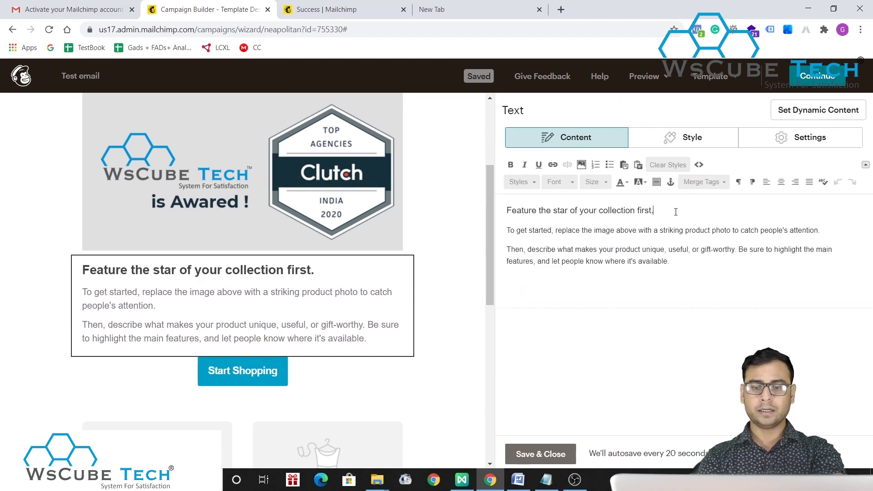
pyautogui.moveTo(675, 212); pyautogui.dragTo(517, 210)
pyautogui.write('Welcoe t')
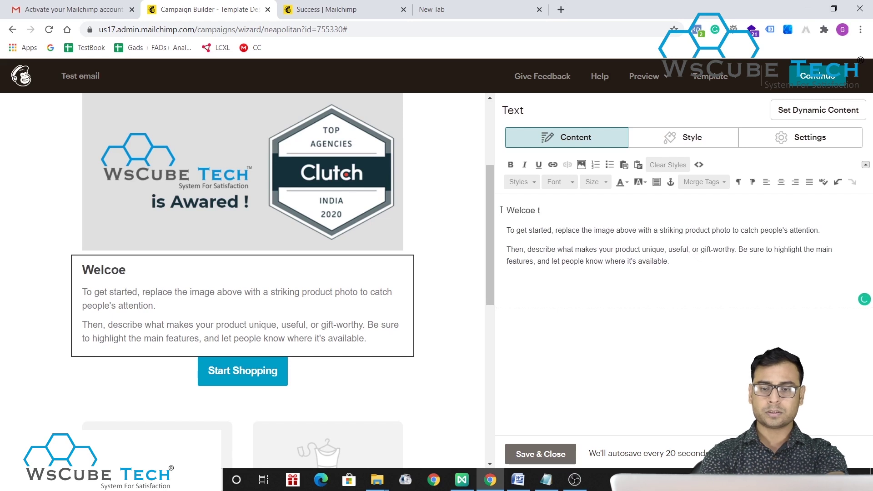
pyautogui.press('BackSpace')
pyautogui.press('BackSpace')
pyautogui.write('m')
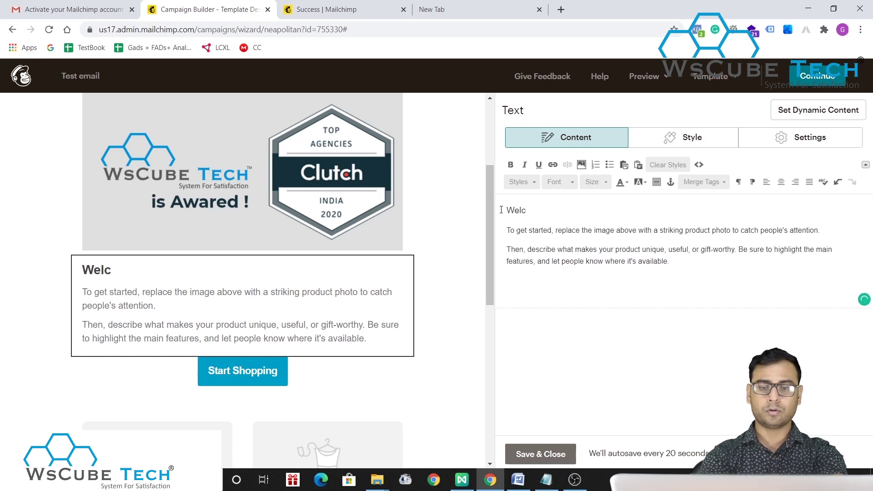
pyautogui.write('e to WsCube')
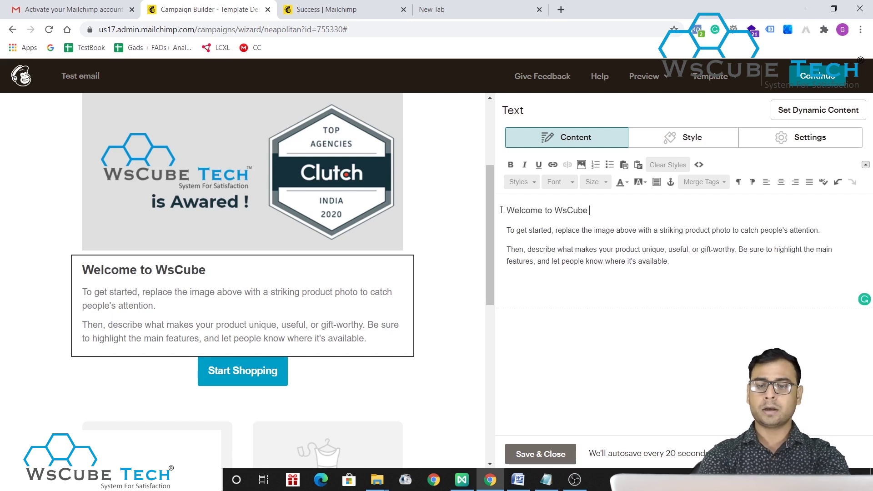
pyautogui.write(' Tech')
# - Replace the placeholder paragraphs with a message thanking newsletter subscribers
pyautogui.moveTo(682, 270); pyautogui.dragTo(501, 230)
pyautogui.write('F')
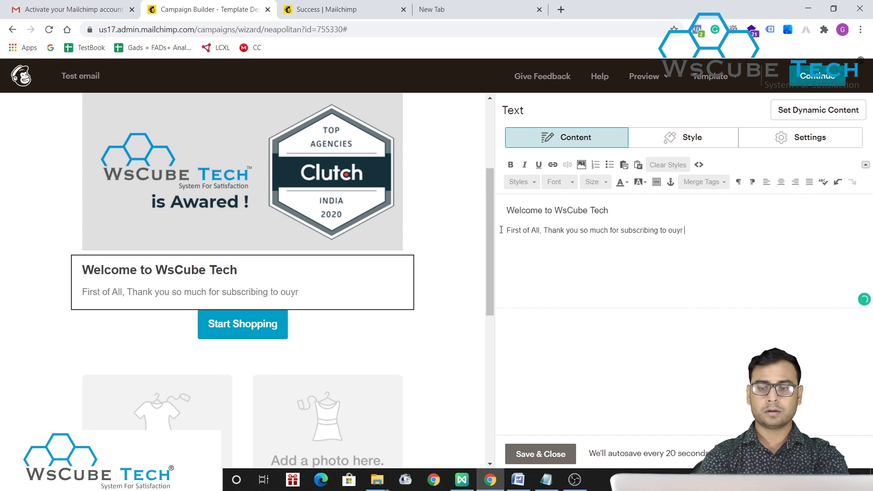
pyautogui.write('wsletters')
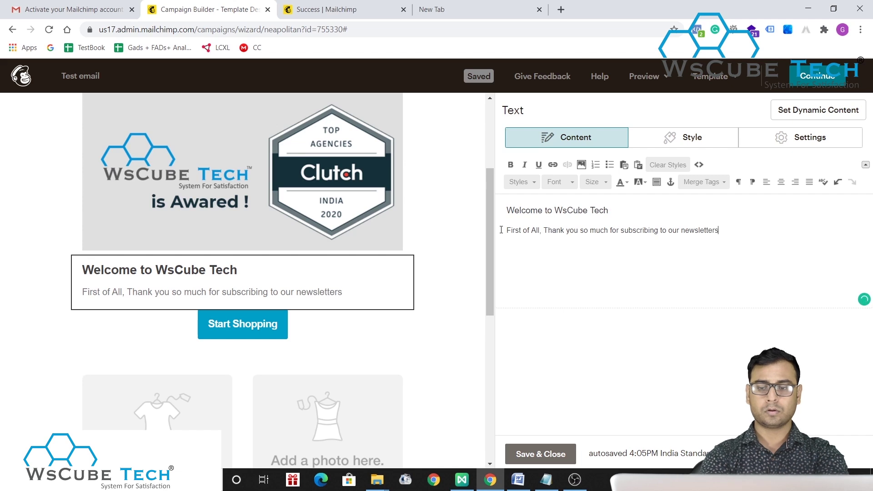
pyautogui.write('!')
pyautogui.press('Return')
pyautogui.write('J')
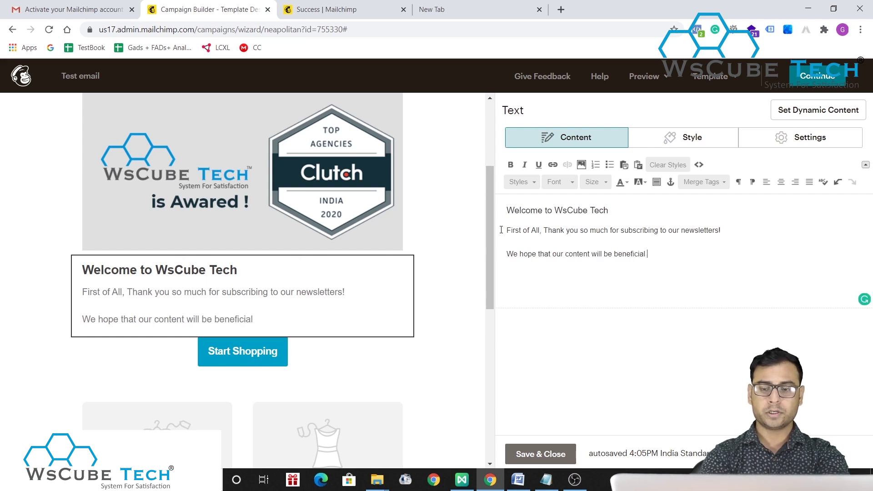
# - Add the sign-off 'Good Luck', 'Keep Supporting', 'Regards, Team WsCube Tech' and save the text
pyautogui.press('Return')
pyautogui.hotkey('shift', 'Return')
pyautogui.write('G')
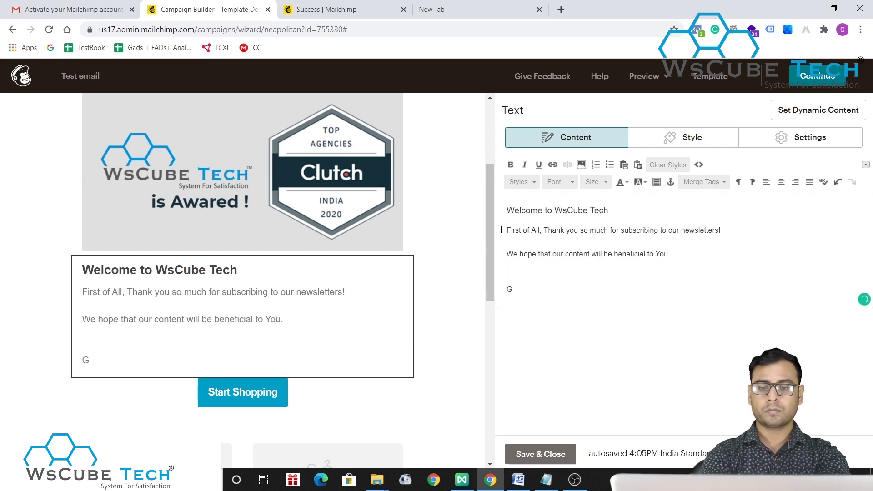
pyautogui.write('ood Luck')
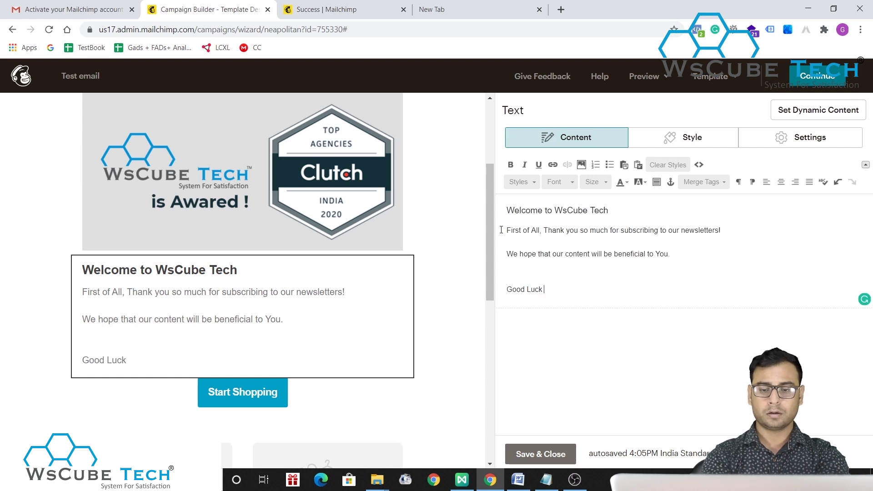
pyautogui.hotkey('shift', 'Return')
pyautogui.write('Keep')
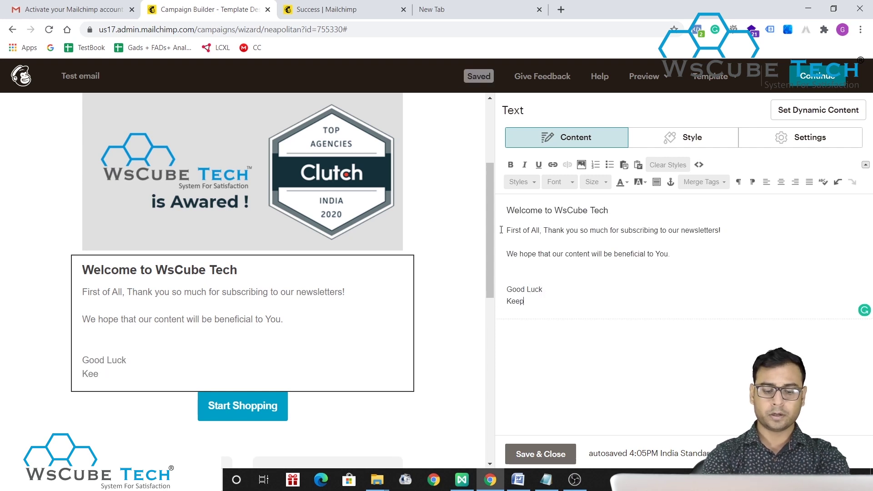
pyautogui.write(' Supporting')
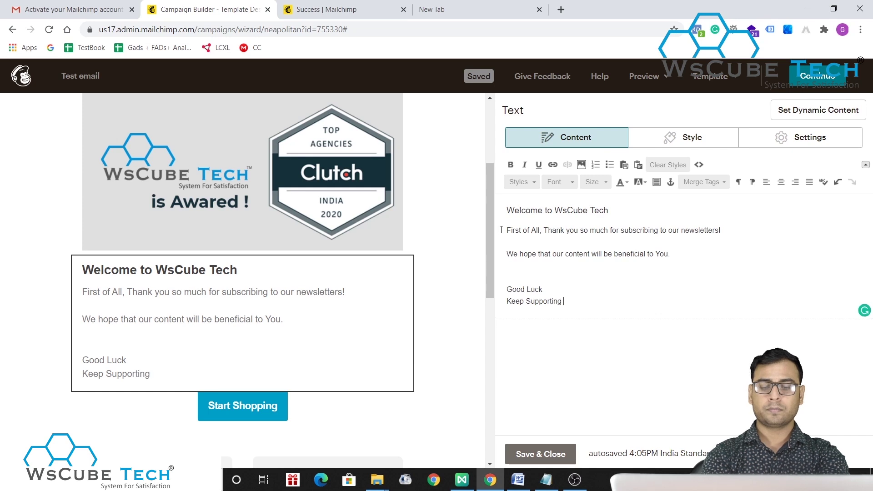
pyautogui.press('Return')
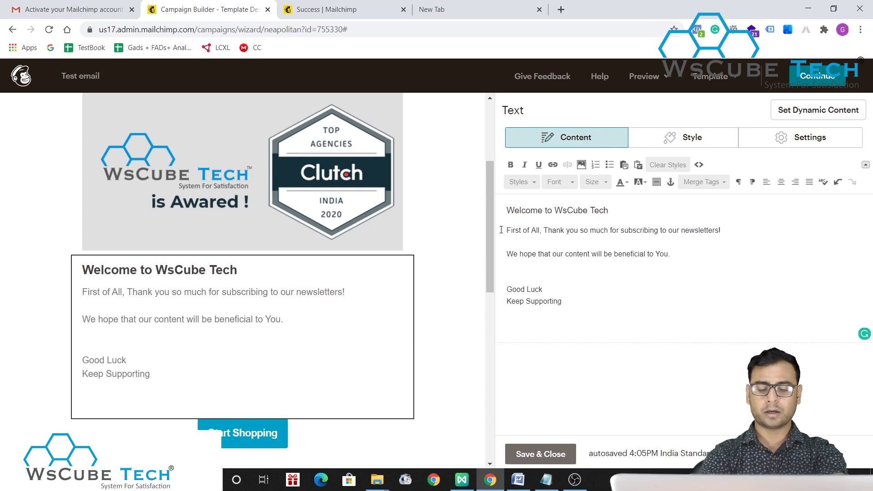
pyautogui.write('Regards,')
pyautogui.hotkey('shift', 'Return')
pyautogui.write('Rea')
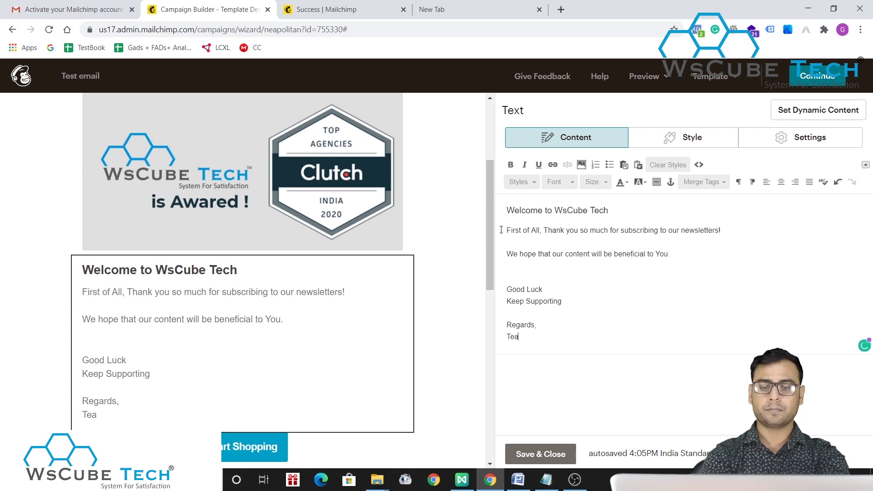
pyautogui.write('m WsCube Tech')
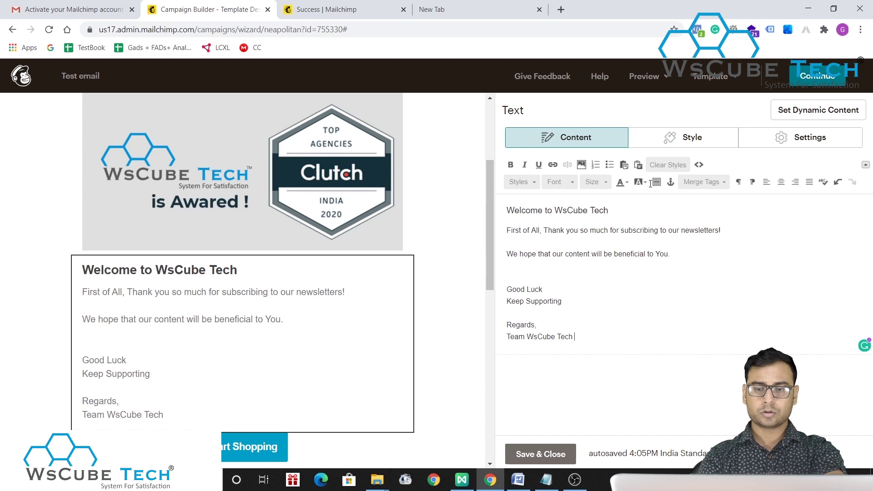
pyautogui.click(549, 461)
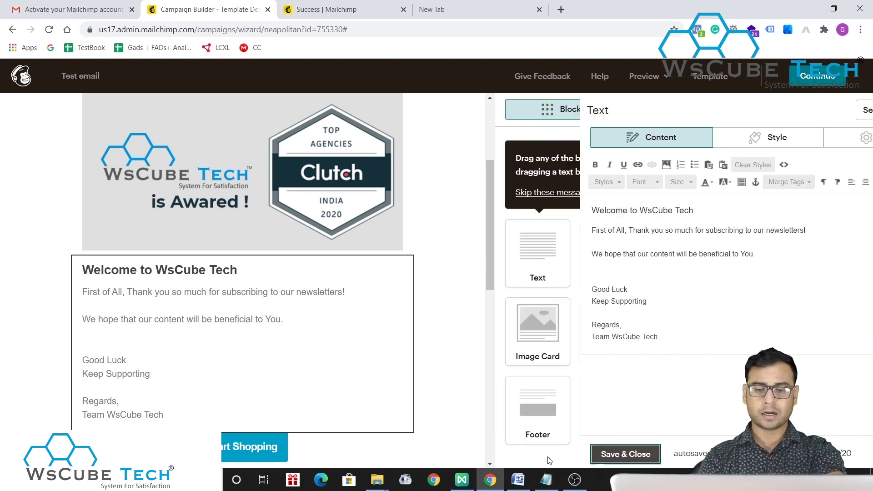
# - Delete the two-photo product block below Start Shopping
pyautogui.scroll(-3, 297, 391)
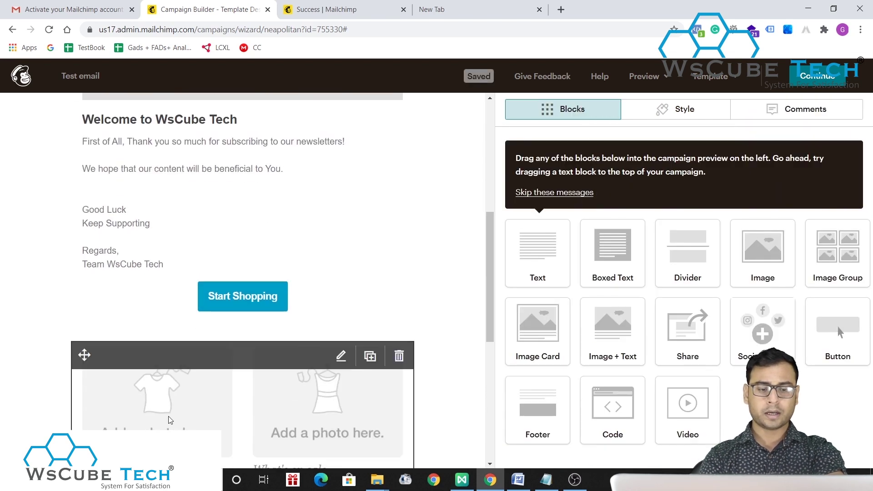
pyautogui.click(398, 357)
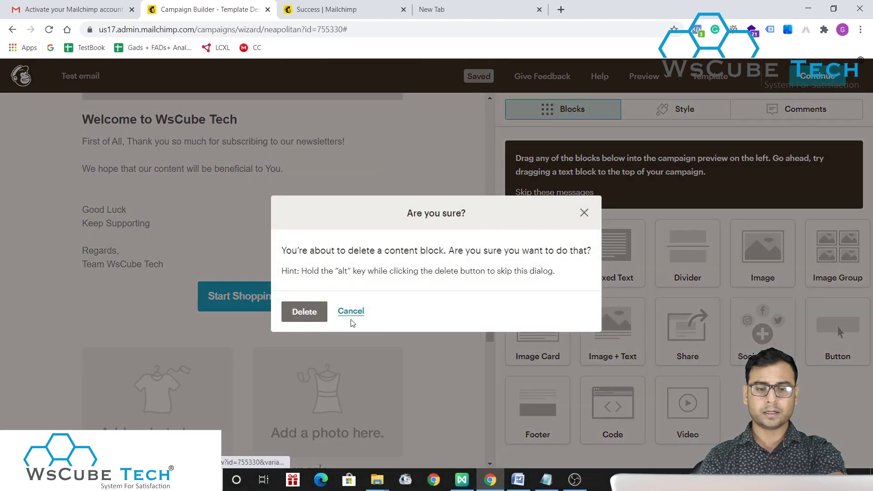
pyautogui.click(296, 316)
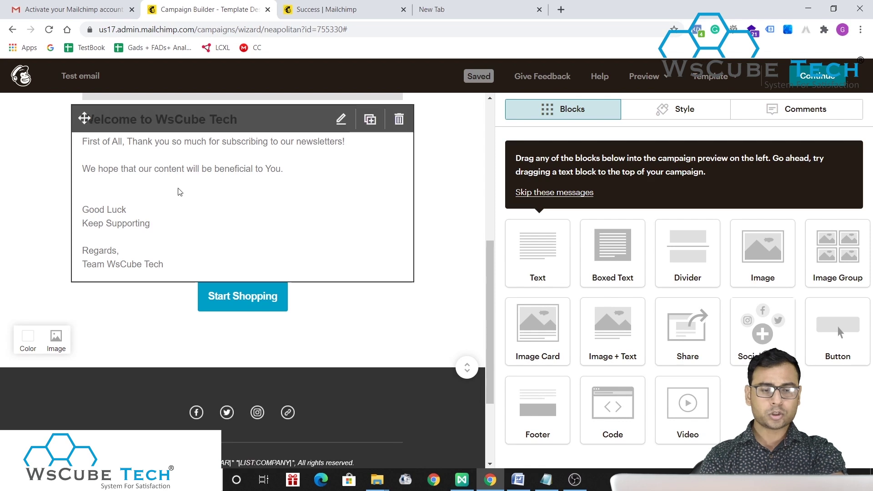
# - Add a new line to the welcome text: 'Click the below to read our first blog! about'
pyautogui.click(159, 264)
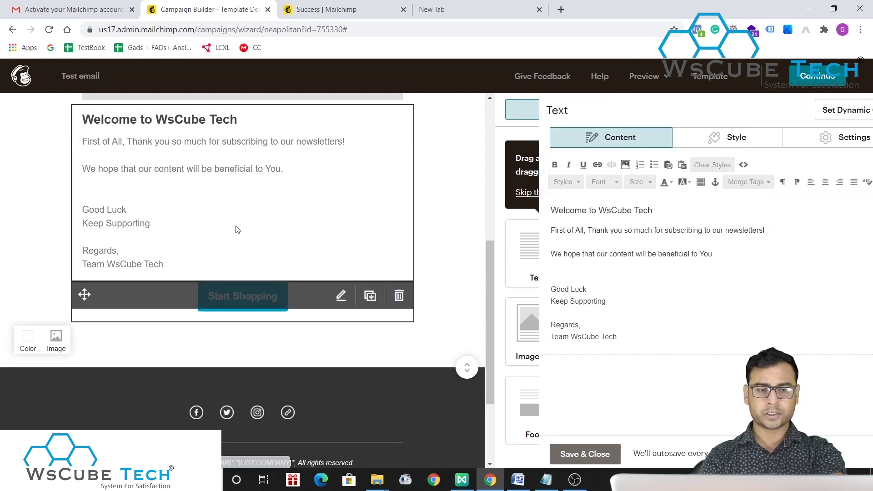
pyautogui.click(696, 257)
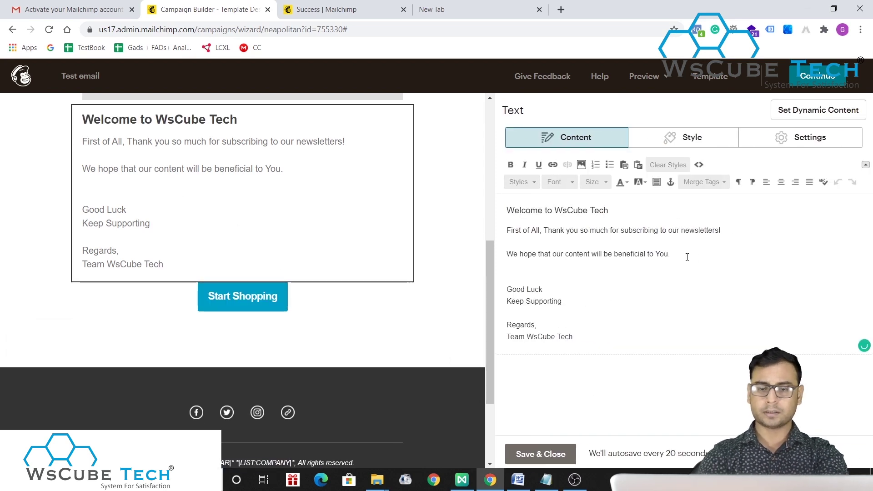
pyautogui.press('Return')
pyautogui.press('Return')
pyautogui.write('Click the ')
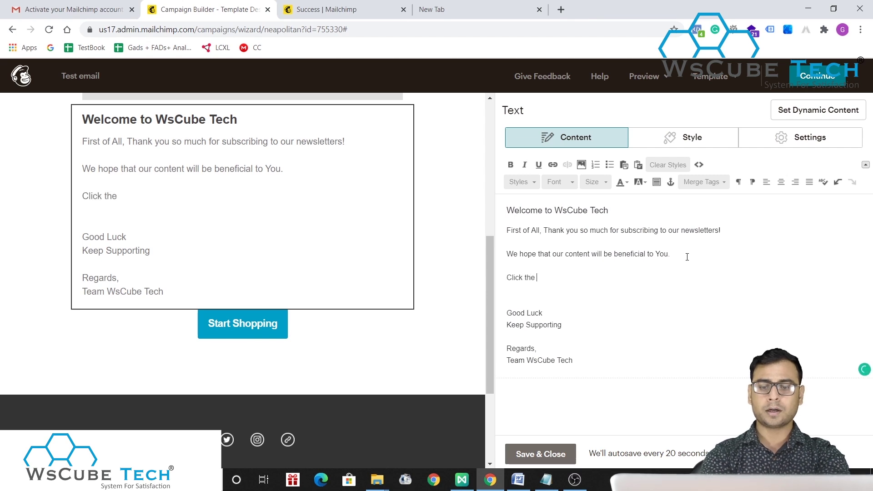
pyautogui.write('below to rread our firs')
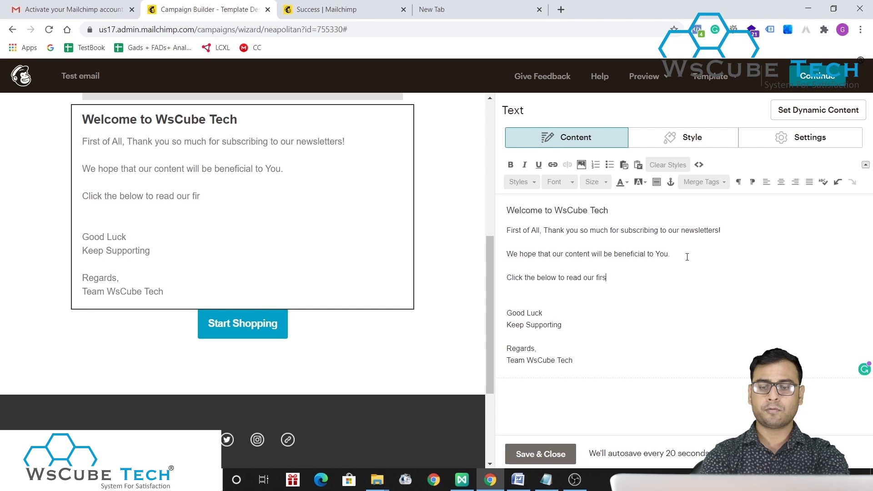
pyautogui.write('t blog!')
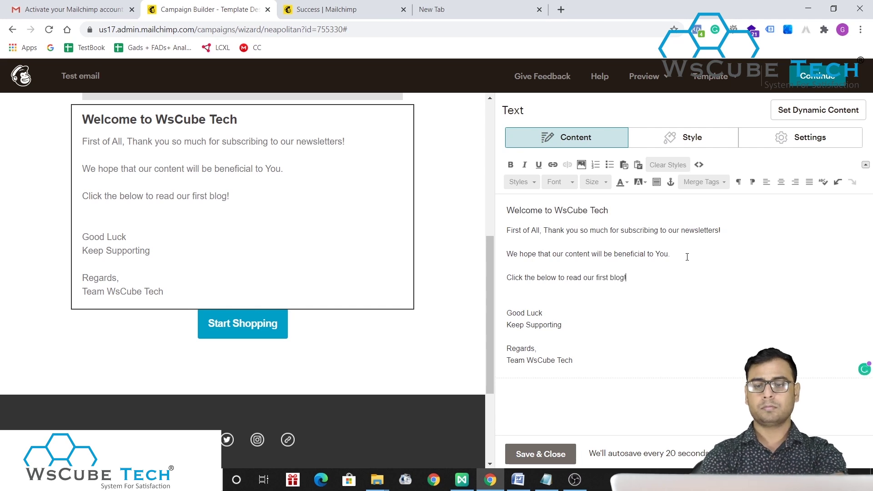
pyautogui.write(' about digital Marketing')
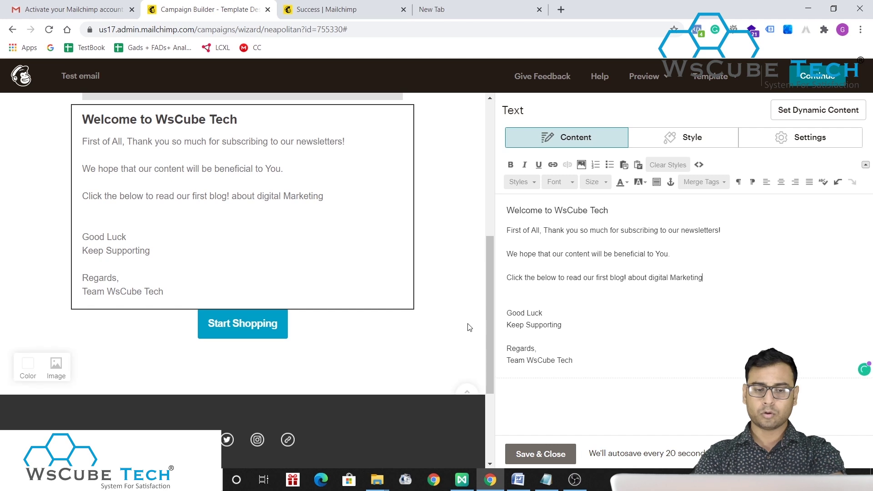
# - Change the Start Shopping button's label to 'Read Blog' and move to the blank new tab
pyautogui.click(316, 318)
pyautogui.click(317, 322)
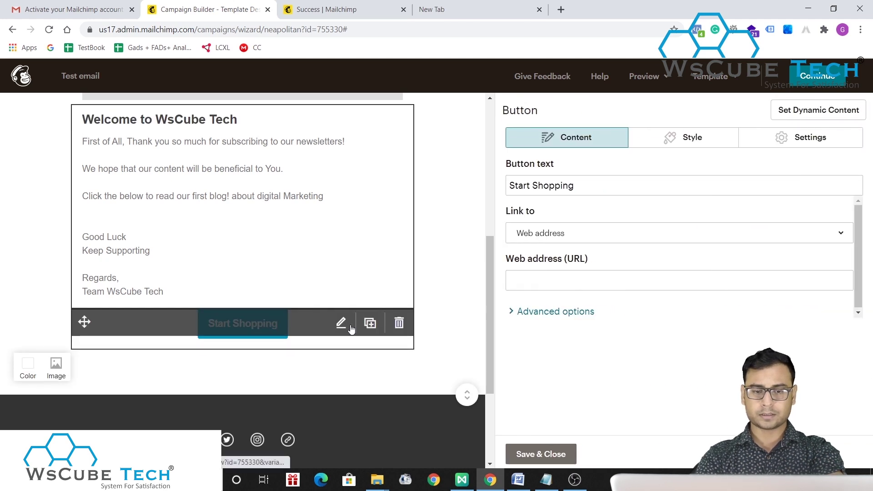
pyautogui.click(602, 189)
pyautogui.write('Read Blog')
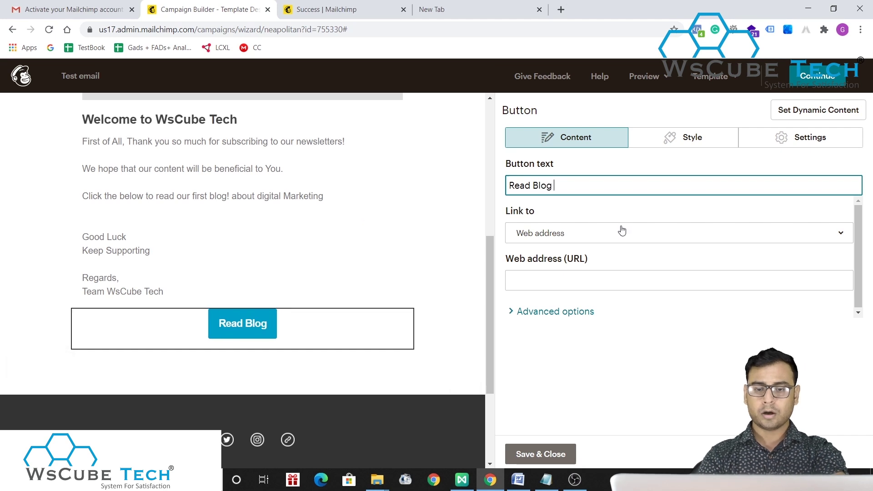
pyautogui.click(556, 282)
pyautogui.click(434, 9)
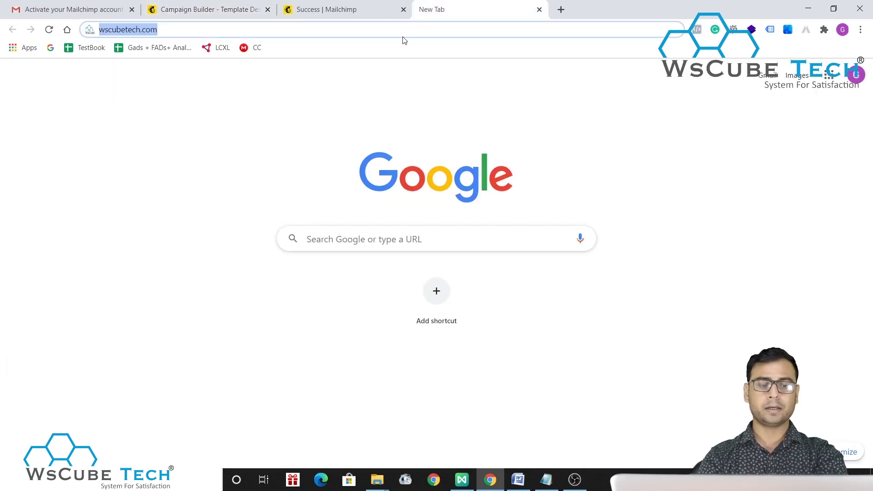
pyautogui.press('BackSpace')
# - Load wscubetech.com/blog in the new tab and copy the page's address
pyautogui.hotkey('ctrl', 'z')
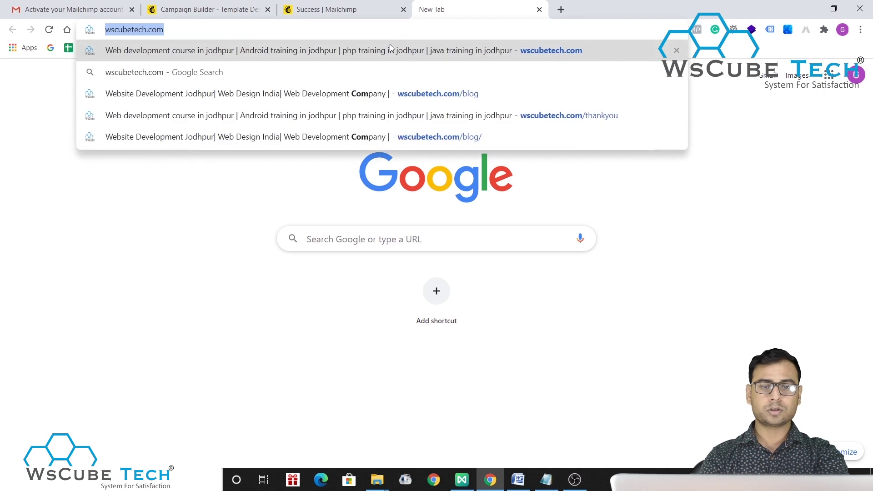
pyautogui.click(369, 30)
pyautogui.write('/blog')
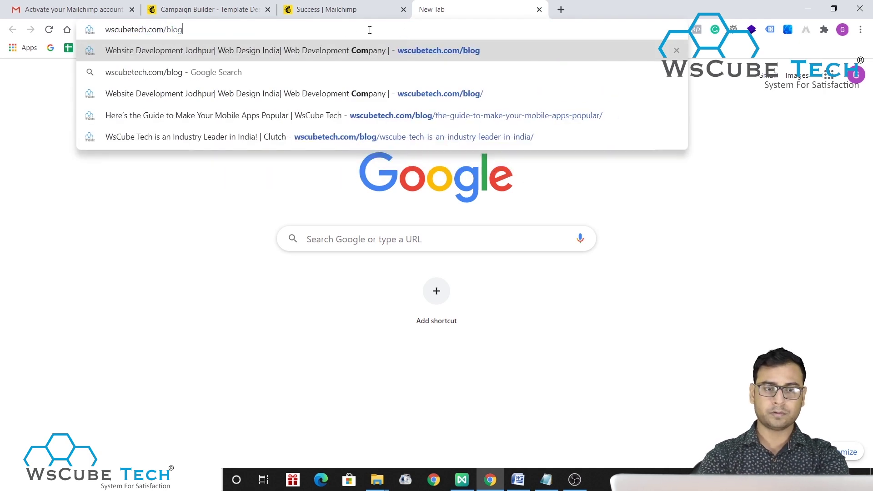
pyautogui.press('Return')
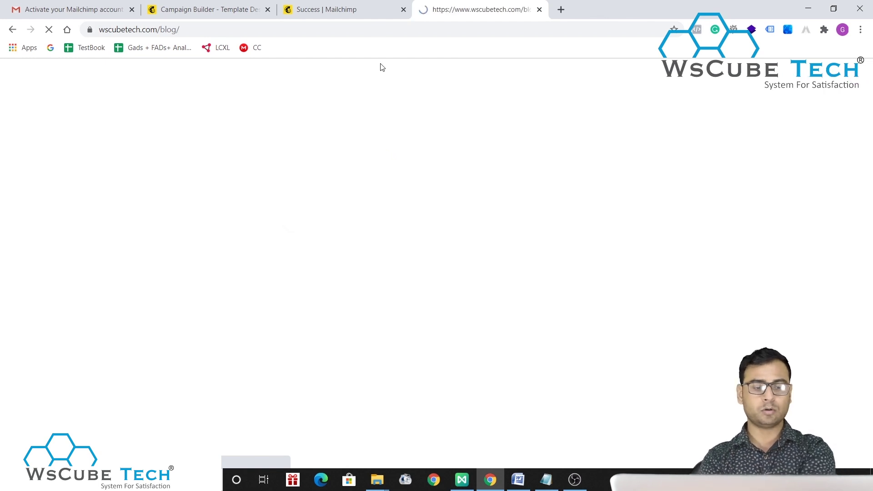
pyautogui.click(390, 15)
pyautogui.click(457, 10)
pyautogui.click(458, 25)
pyautogui.hotkey('ctrl', 'c')
pyautogui.click(327, 9)
pyautogui.click(234, 9)
pyautogui.hotkey('ctrl', 'v')
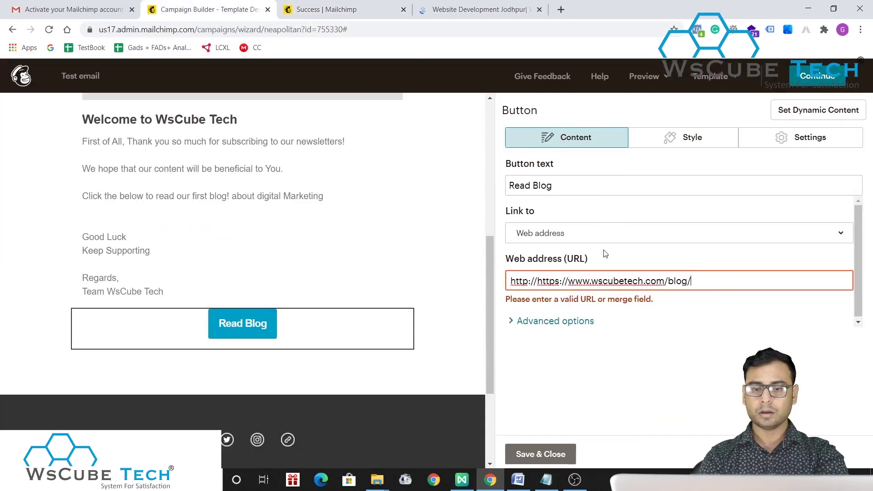
pyautogui.moveTo(543, 284); pyautogui.dragTo(469, 281)
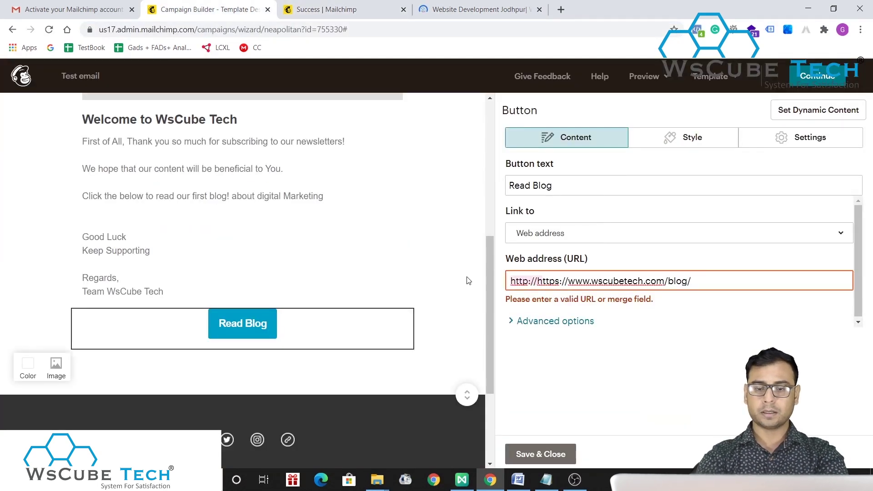
pyautogui.press('BackSpace')
pyautogui.write('h')
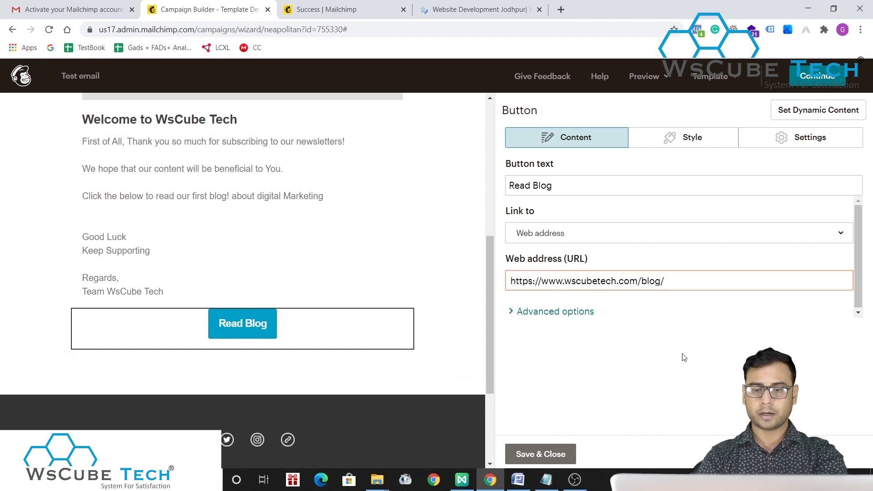
pyautogui.click(541, 312)
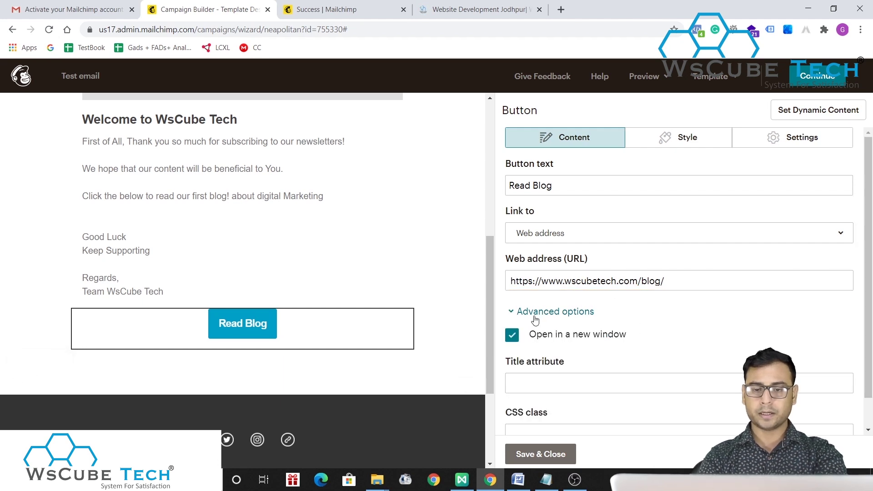
pyautogui.scroll(-1, 647, 388)
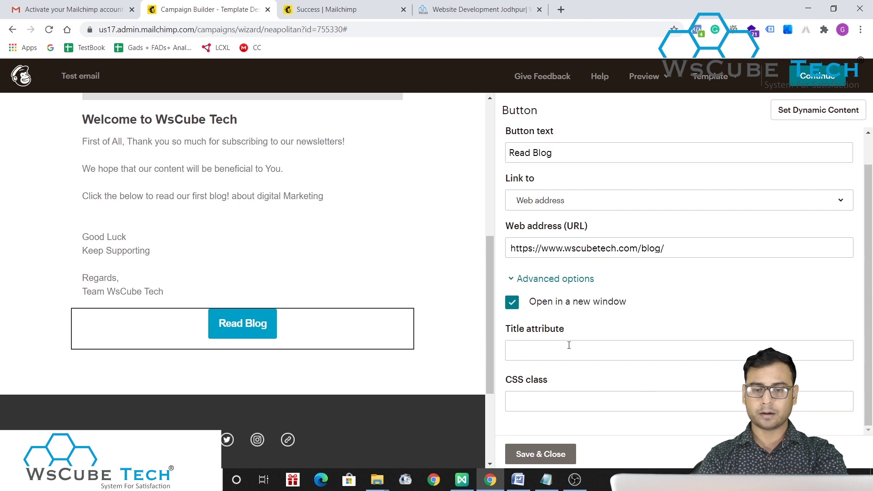
pyautogui.click(542, 450)
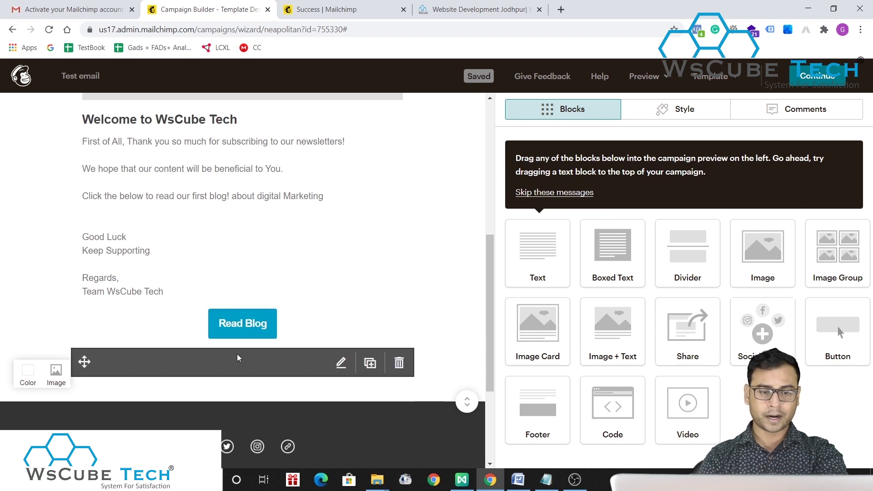
# - Delete the divider below the Read Blog button
pyautogui.click(237, 354)
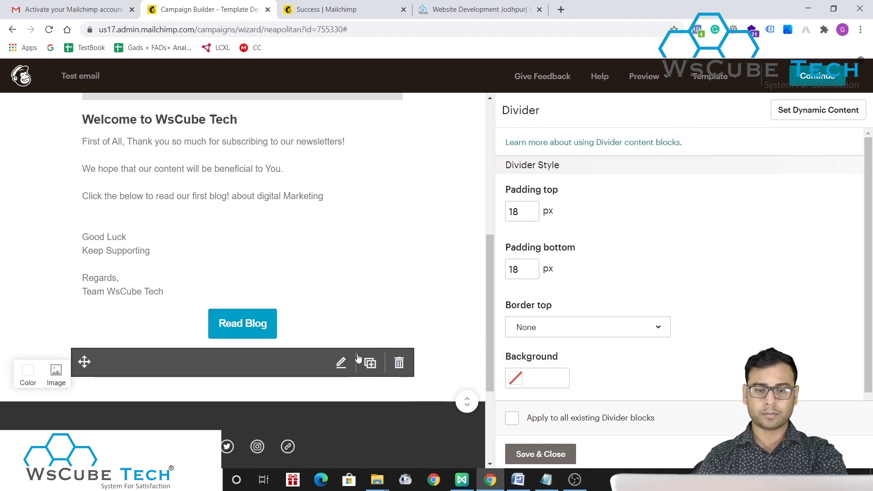
pyautogui.click(399, 362)
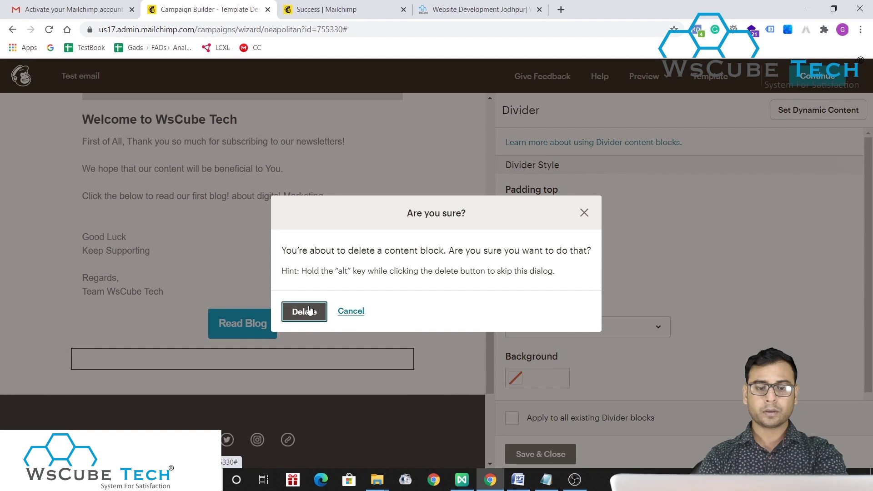
pyautogui.click(305, 311)
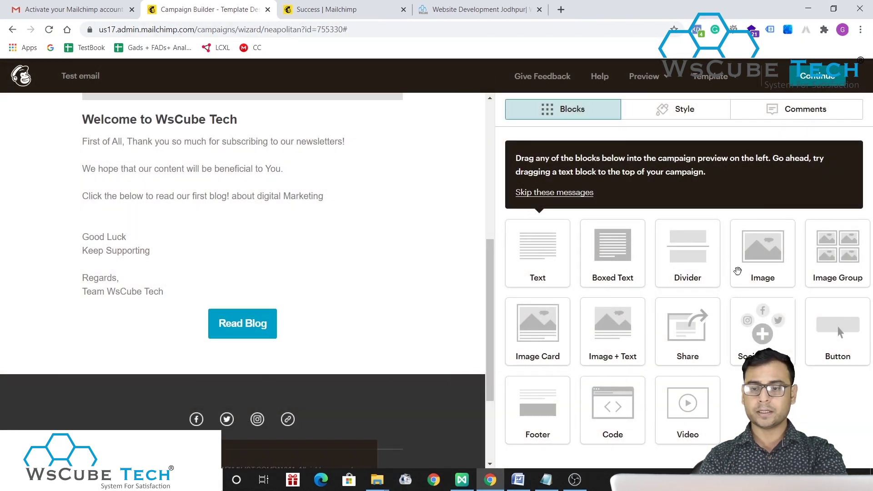
# - Add a new Footer block, delete the old footer, and select the new one
pyautogui.moveTo(325, 334)
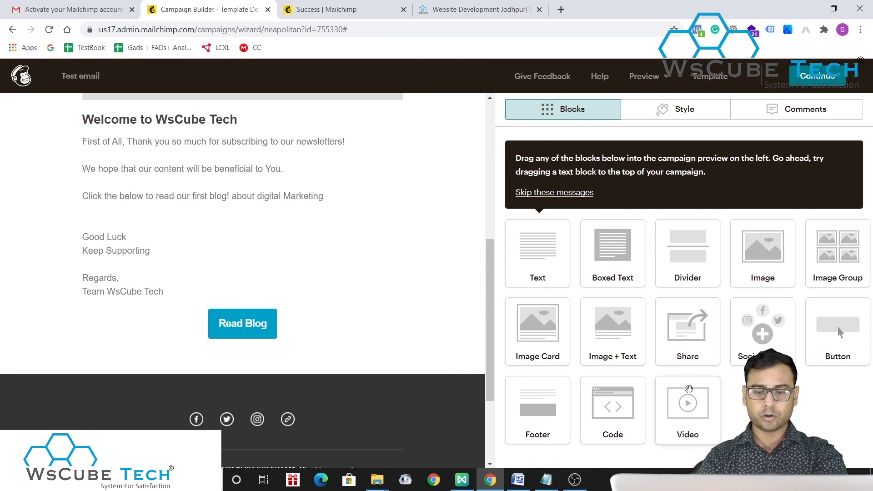
pyautogui.moveTo(180, 340)
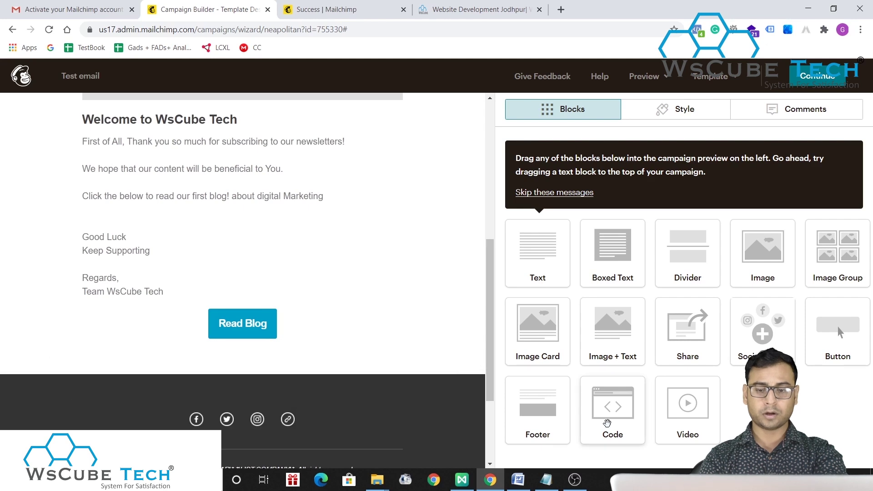
pyautogui.moveTo(434, 421); pyautogui.dragTo(366, 429)
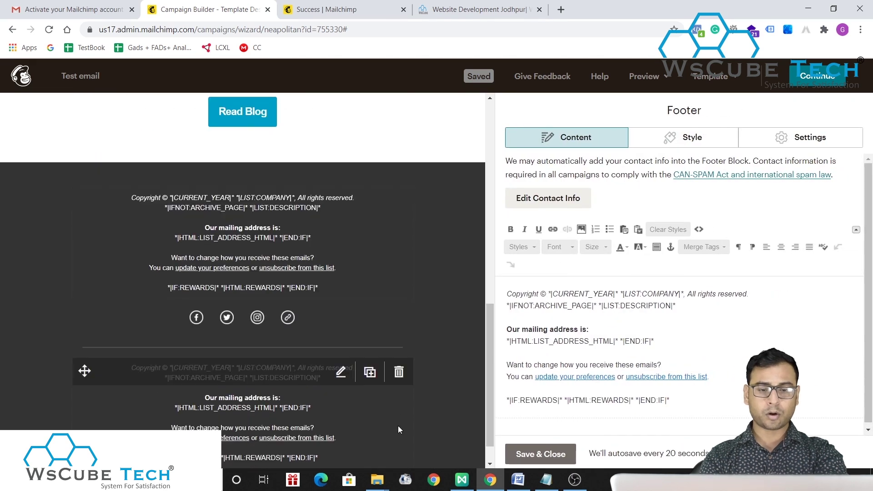
pyautogui.scroll(2, 302, 294)
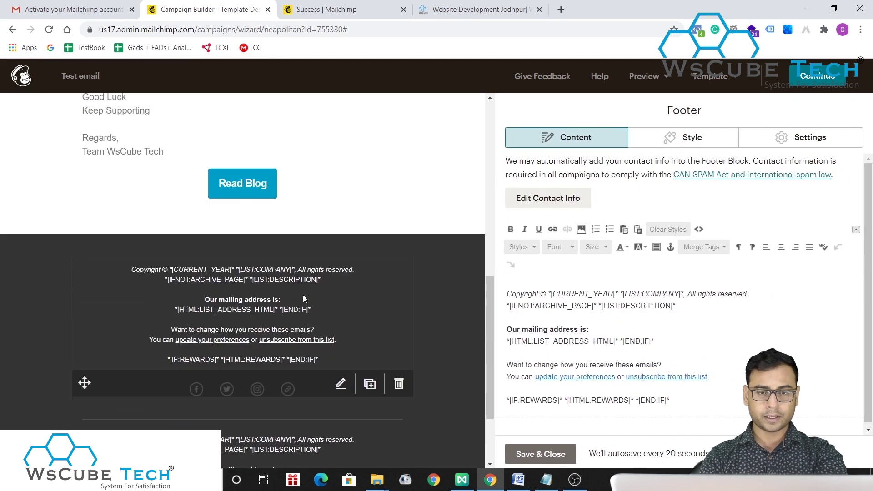
pyautogui.click(399, 273)
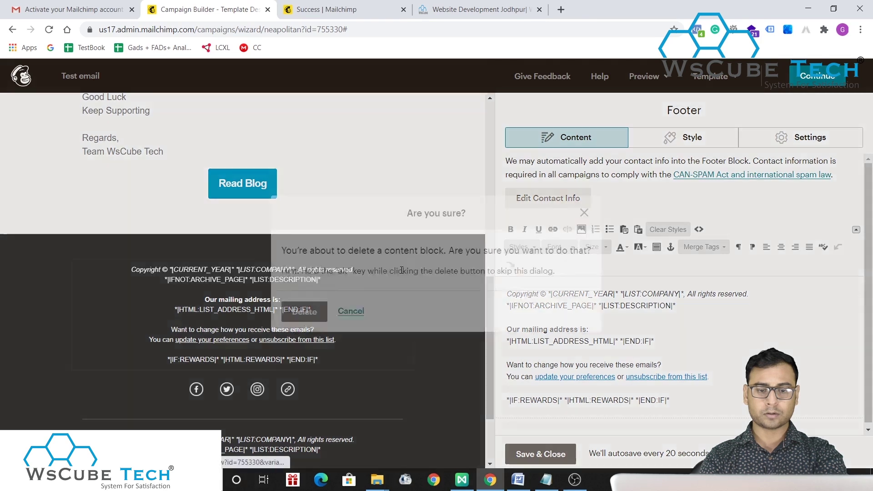
pyautogui.click(307, 317)
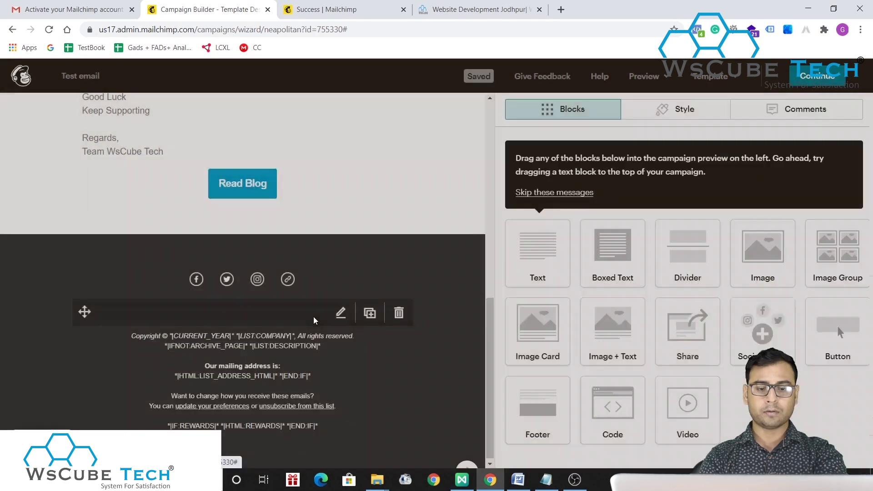
pyautogui.click(383, 393)
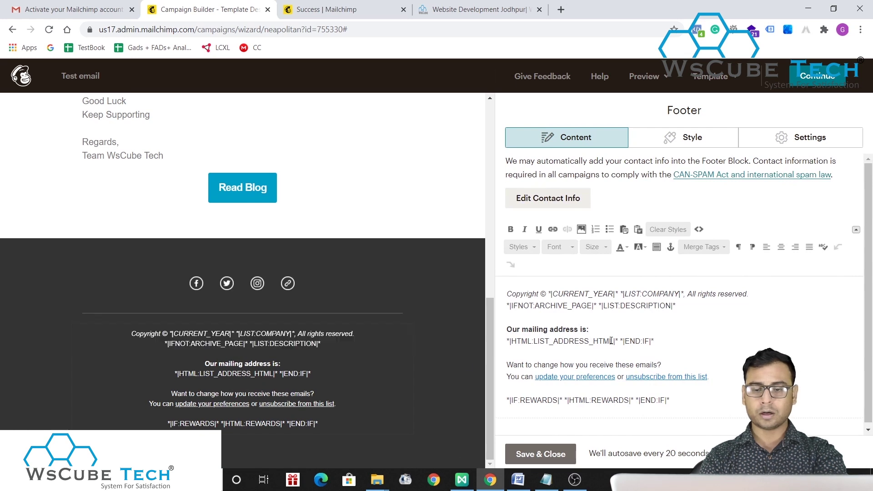
# - Remove the footer's merge-tag lines and make the copyright line read 'WsCube Tech 2020'
pyautogui.moveTo(654, 342); pyautogui.dragTo(507, 341)
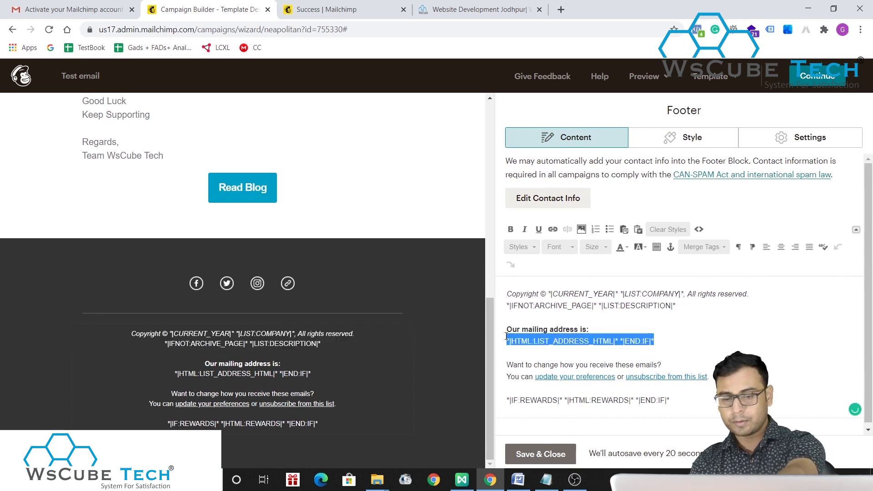
pyautogui.press('BackSpace')
pyautogui.moveTo(718, 406); pyautogui.dragTo(534, 390)
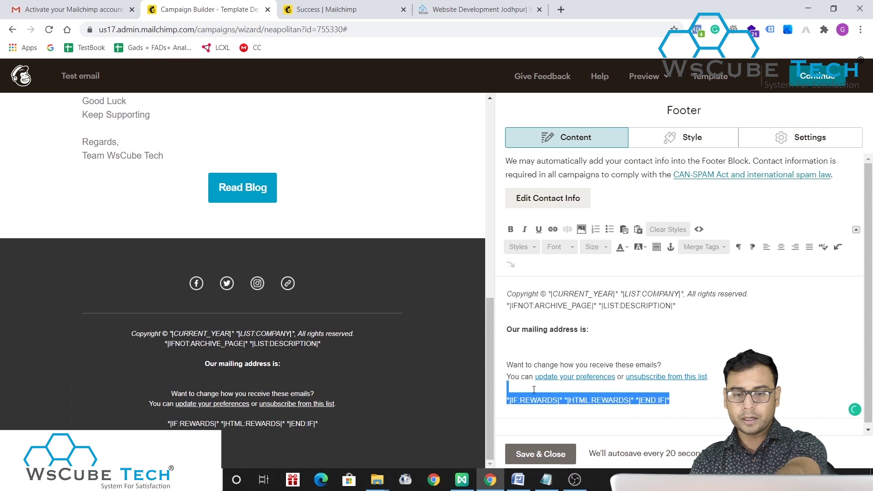
pyautogui.press('BackSpace')
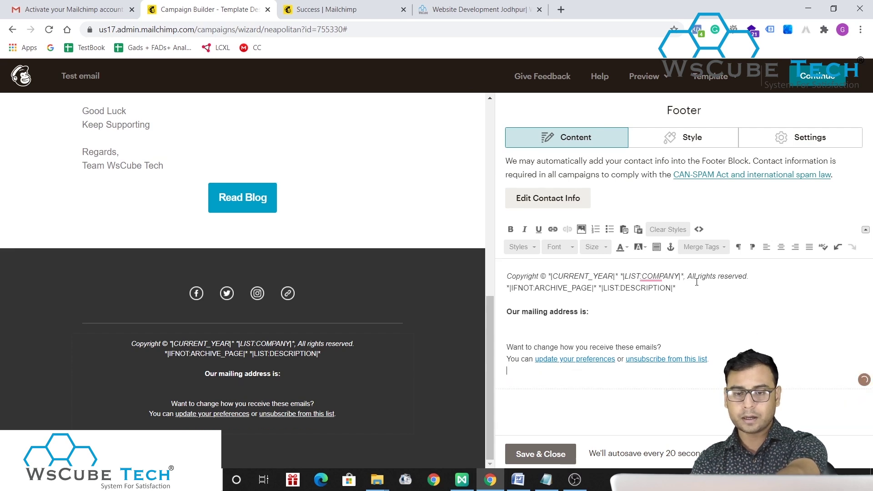
pyautogui.moveTo(677, 288); pyautogui.dragTo(562, 278)
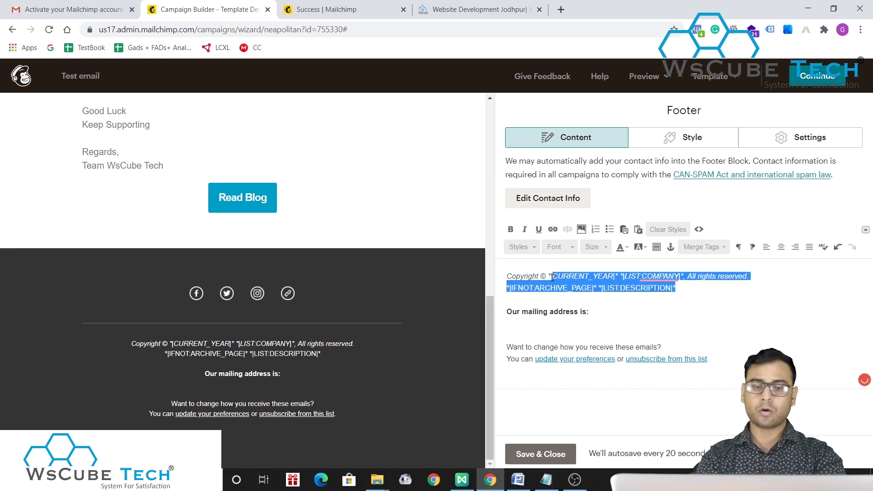
pyautogui.press('BackSpace')
pyautogui.write('WsCube Tech ')
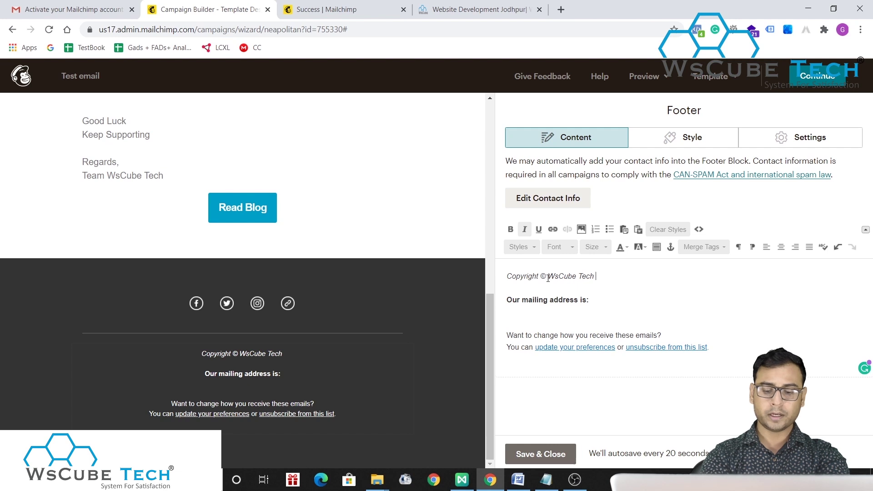
pyautogui.write(', 2020')
pyautogui.press('BackSpace')
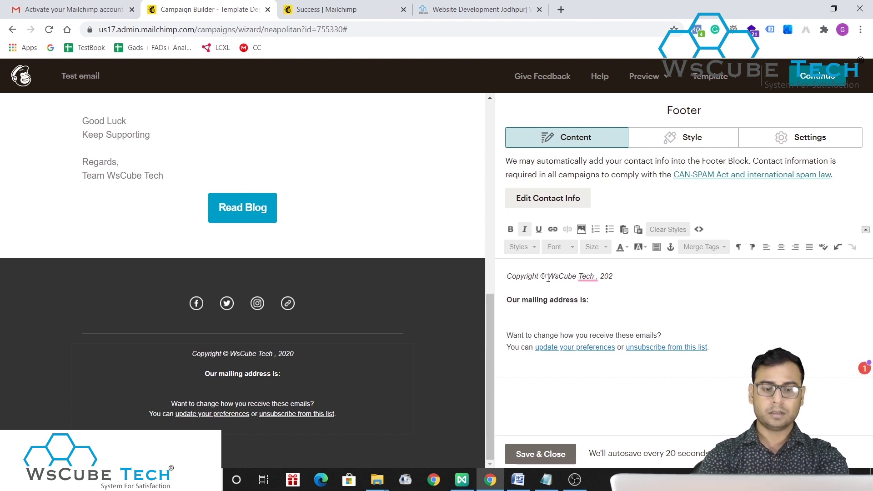
pyautogui.press('BackSpace')
pyautogui.press('BackSpace')
pyautogui.press('BackSpace')
pyautogui.press('BackSpace')
pyautogui.press('BackSpace')
pyautogui.press('BackSpace')
pyautogui.write('2020')
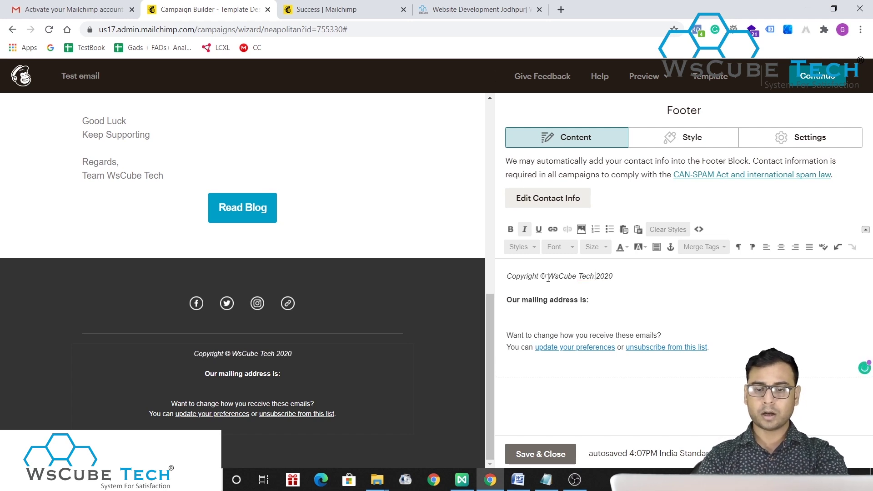
# - Enter the company's street address, city and PIN code under 'Our mailing address is:'
pyautogui.click(604, 299)
pyautogui.press('Return')
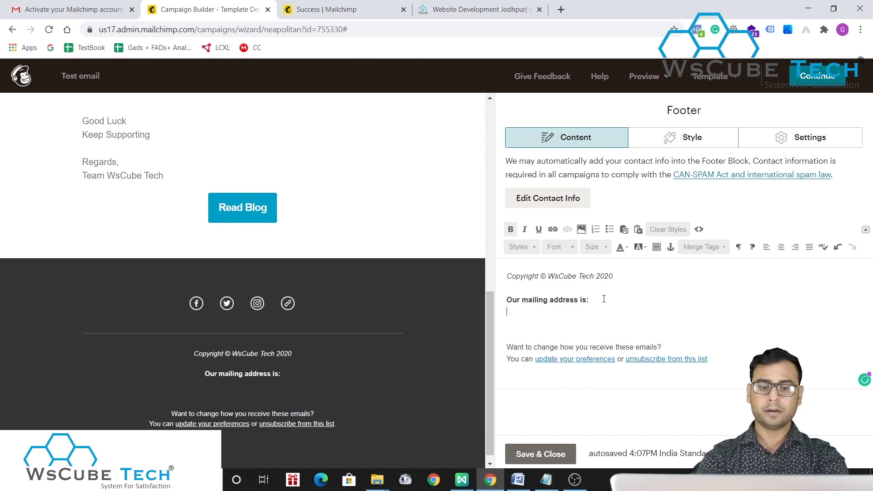
pyautogui.press('Return')
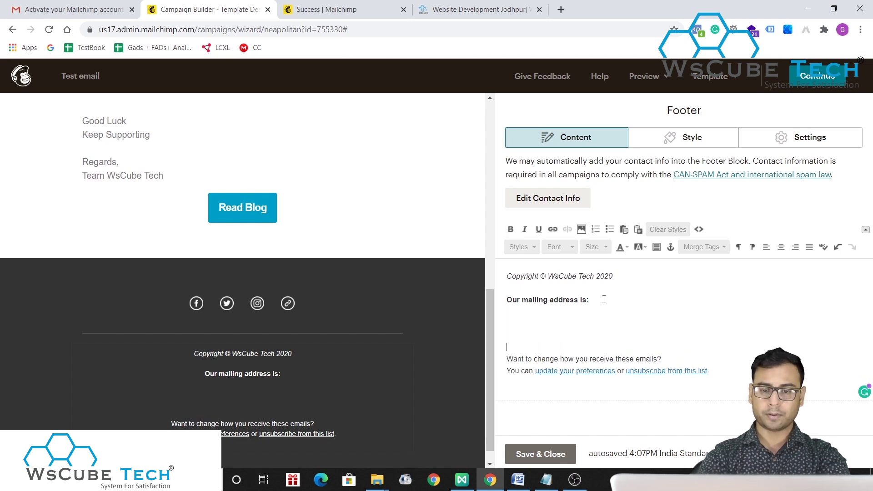
pyautogui.press('BackSpace')
pyautogui.press('BackSpace')
pyautogui.press('BackSpace')
pyautogui.press('Return')
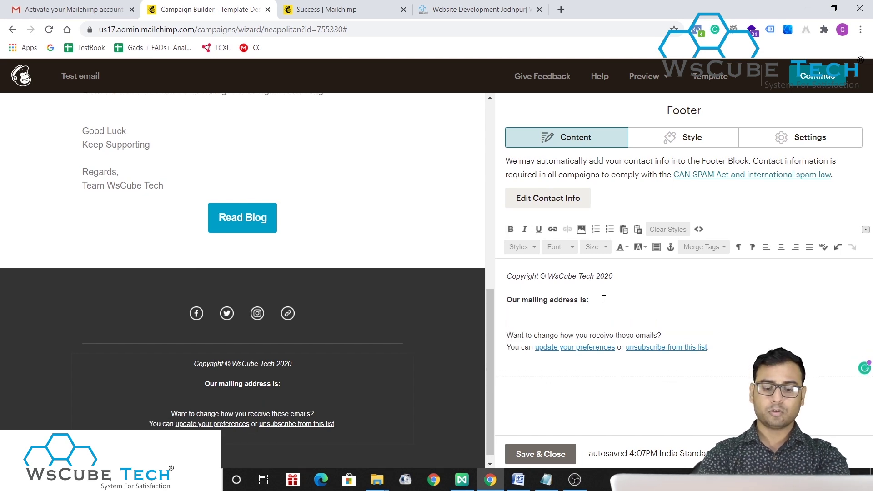
pyautogui.write('Bhaskar Cc')
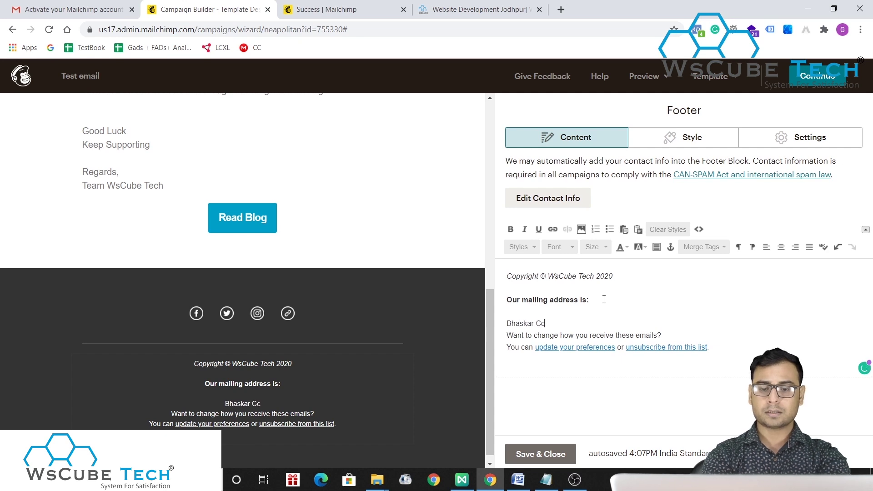
pyautogui.press('BackSpace')
pyautogui.write('ircle, Rat')
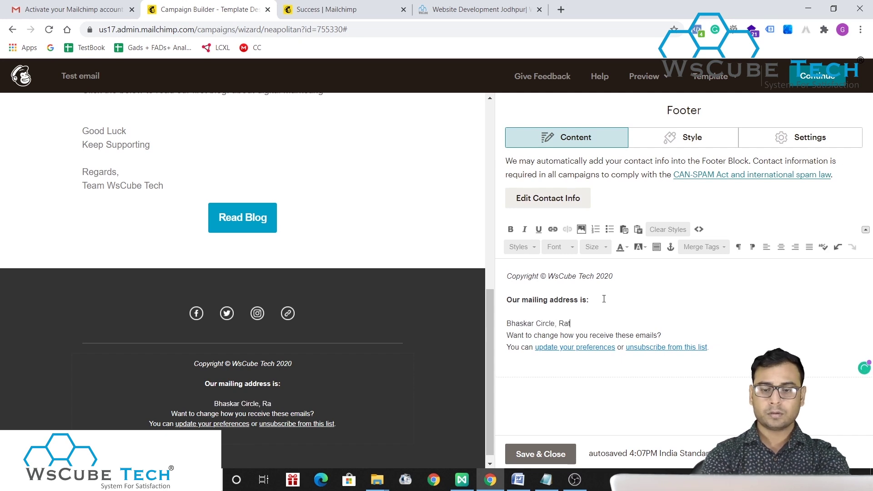
pyautogui.write('nada, ')
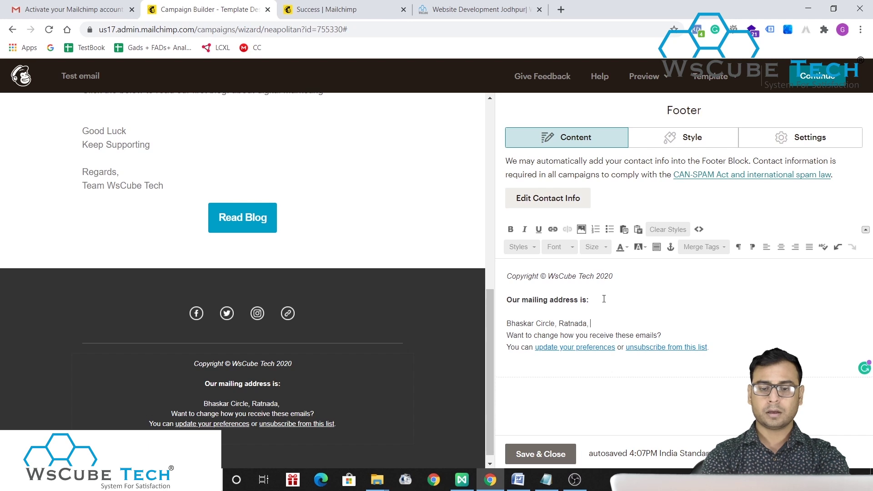
pyautogui.write('Jodhpur 342001')
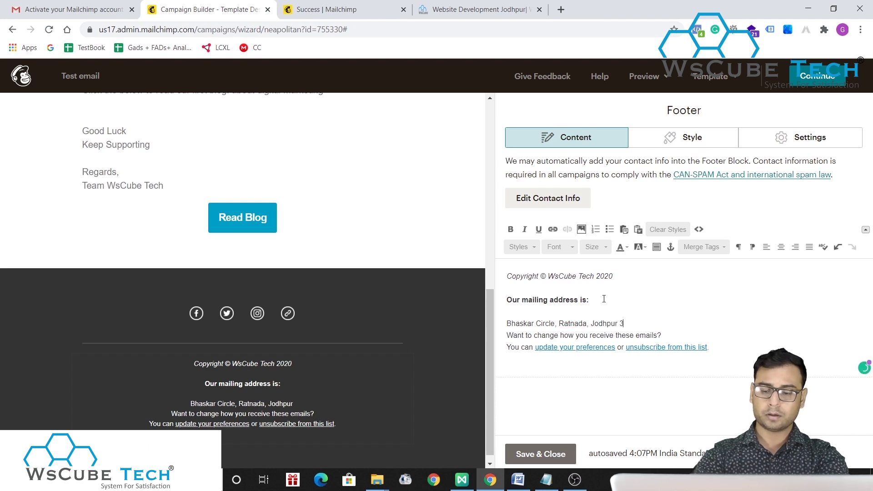
pyautogui.press('Up')
pyautogui.press('BackSpace')
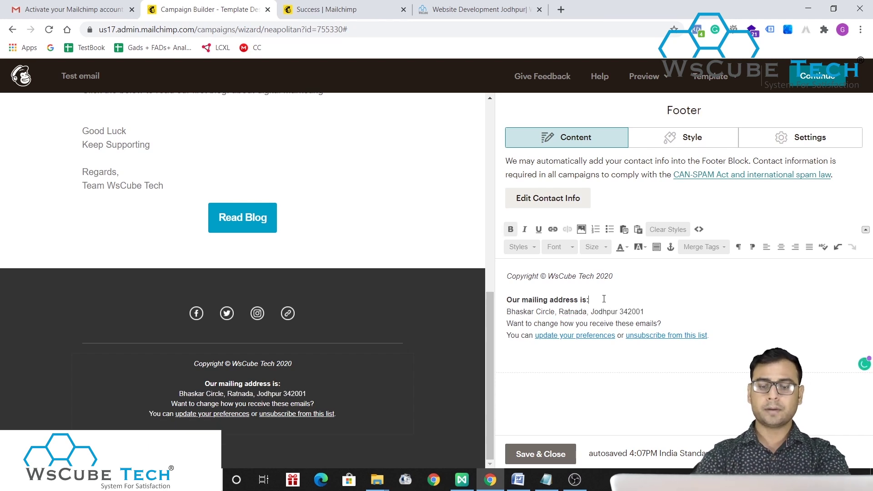
pyautogui.click(670, 305)
pyautogui.press('Return')
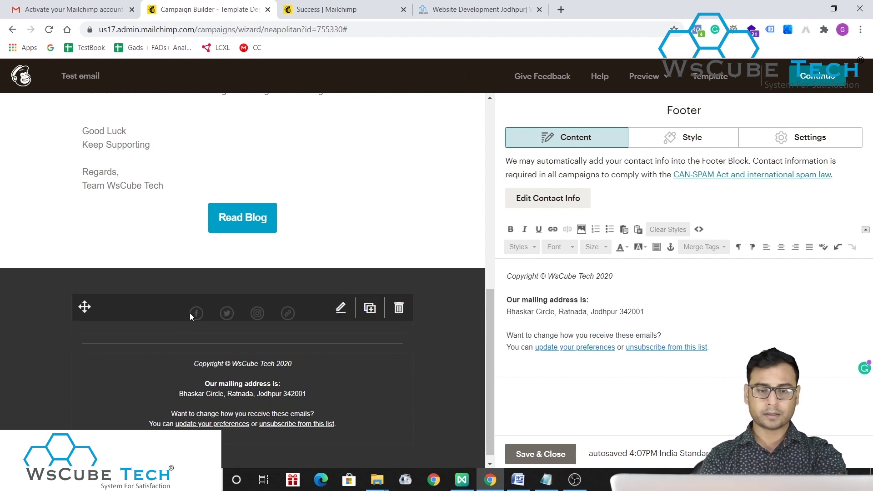
# - Paste the company's Facebook page address from its website into the Facebook link text
pyautogui.click(340, 308)
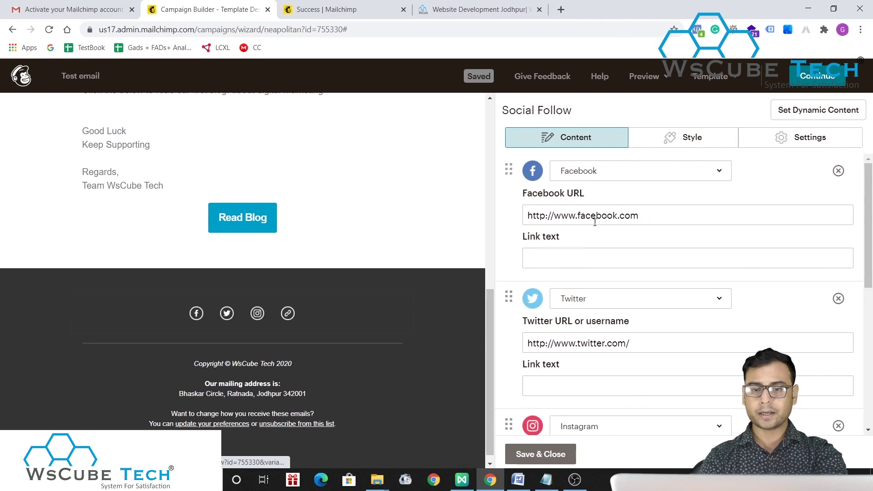
pyautogui.click(560, 259)
pyautogui.click(434, 5)
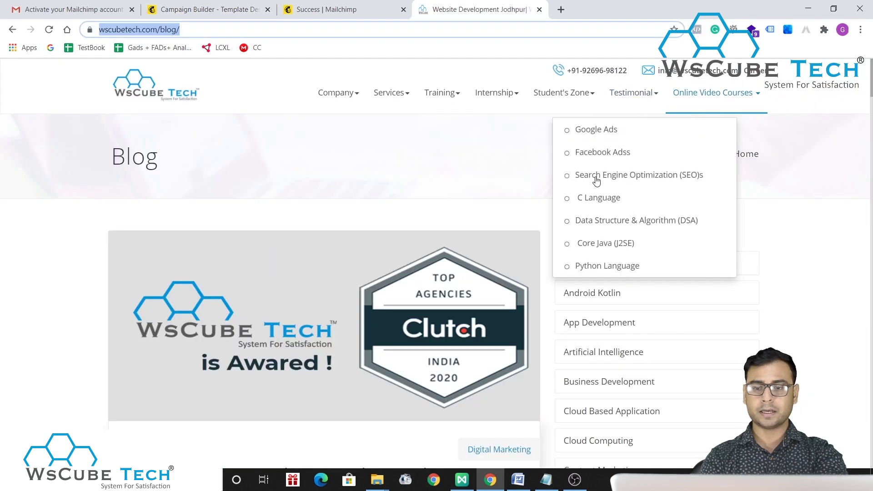
pyautogui.scroll(-5, 599, 264)
pyautogui.scroll(5, 567, 259)
pyautogui.scroll(-12, 599, 264)
pyautogui.scroll(-15, 598, 263)
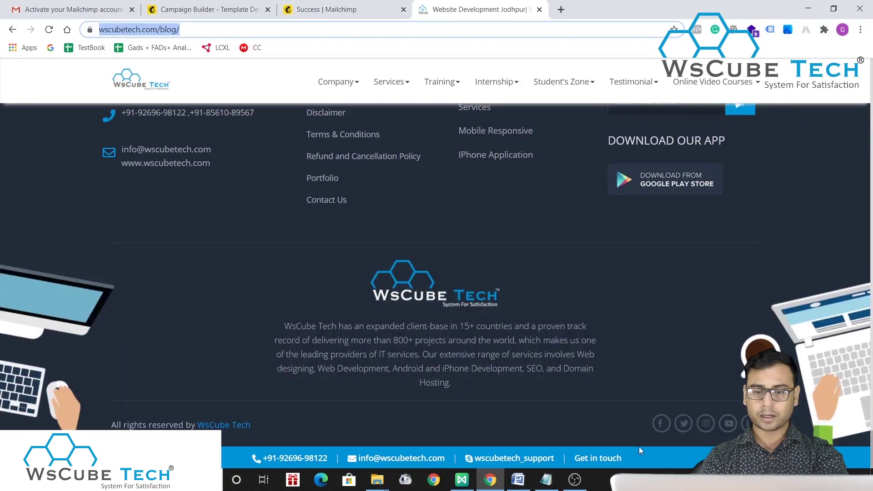
pyautogui.click(662, 425)
pyautogui.rightClick(662, 425)
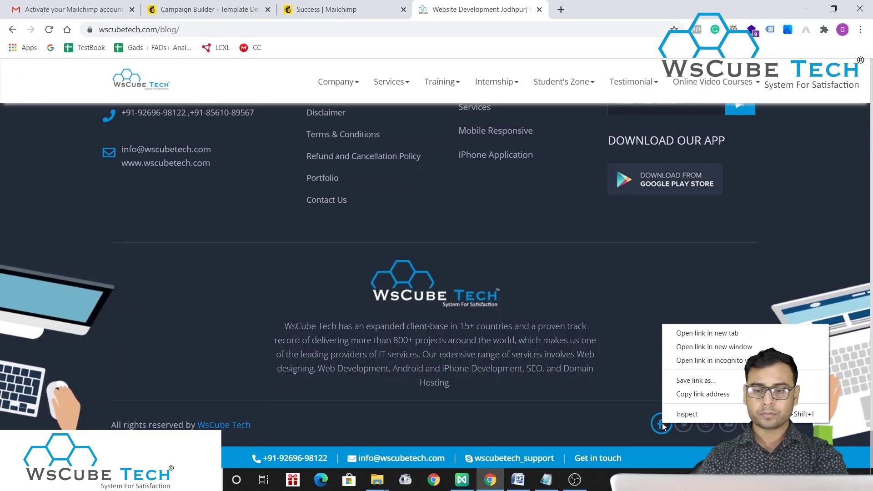
pyautogui.click(693, 395)
pyautogui.hotkey('alt', 'Tab')
pyautogui.hotkey('alt', 'Tab')
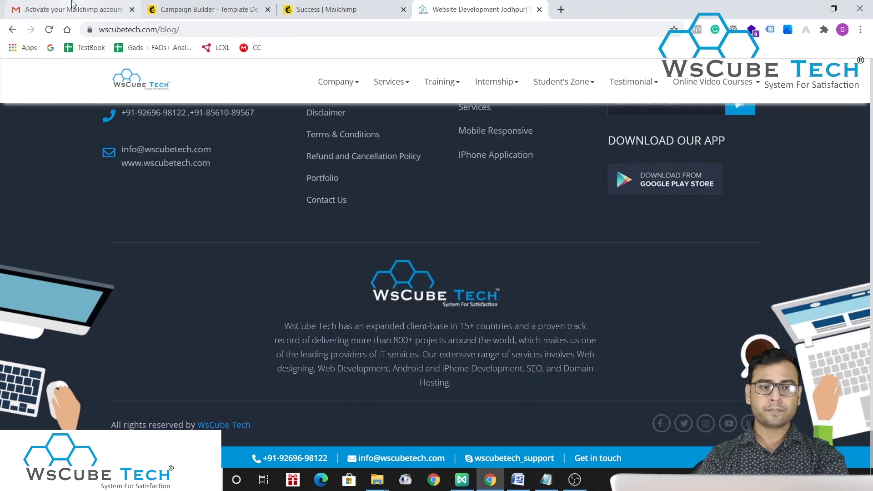
pyautogui.click(207, 9)
pyautogui.hotkey('ctrl', 'v')
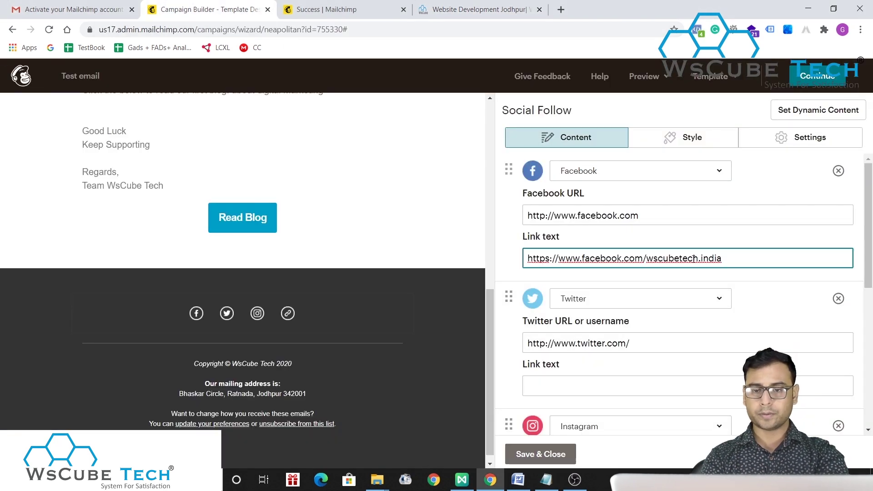
# - Paste the company's Twitter page address into the Twitter link text and save the block
pyautogui.click(624, 386)
pyautogui.click(482, 9)
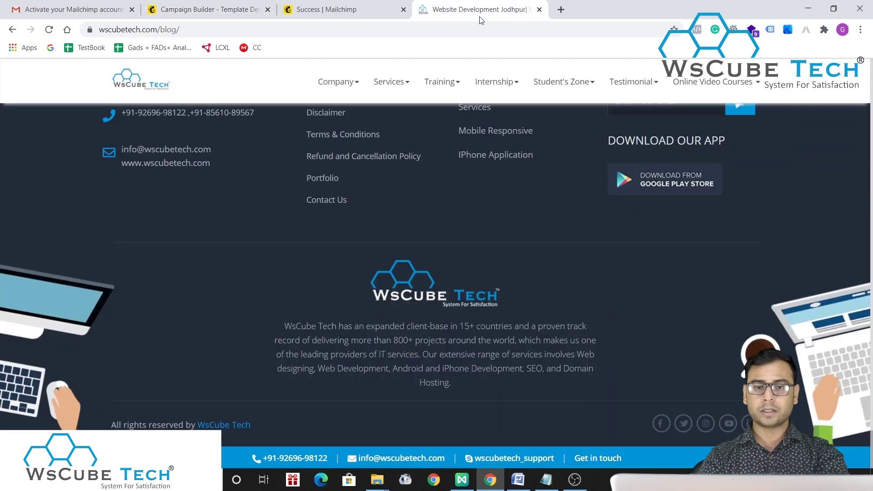
pyautogui.rightClick(685, 423)
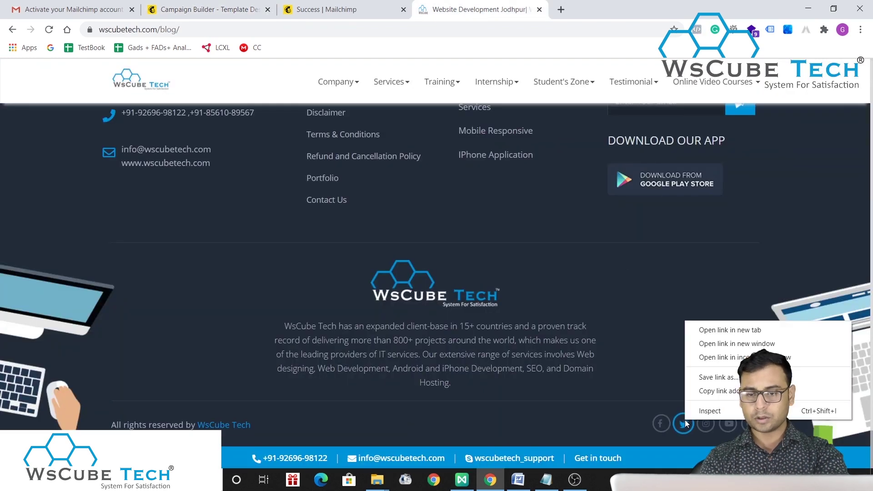
pyautogui.click(710, 391)
pyautogui.click(207, 9)
pyautogui.hotkey('ctrl', 'v')
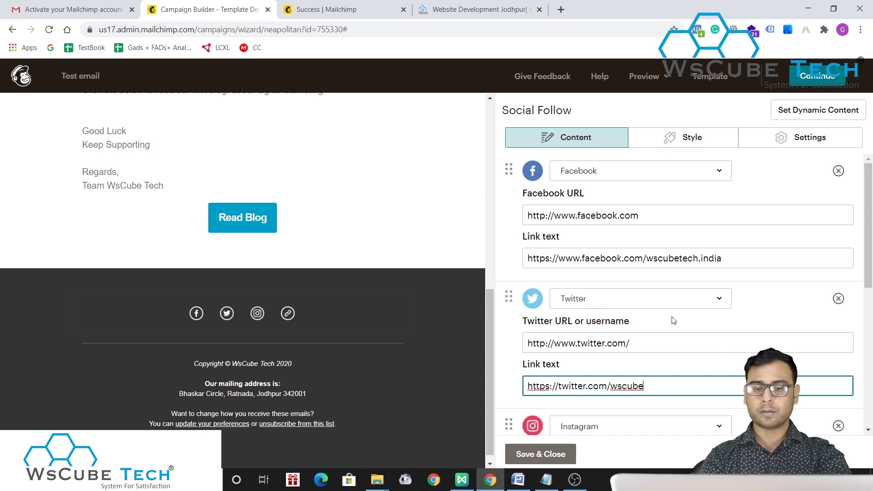
pyautogui.scroll(-7, 622, 366)
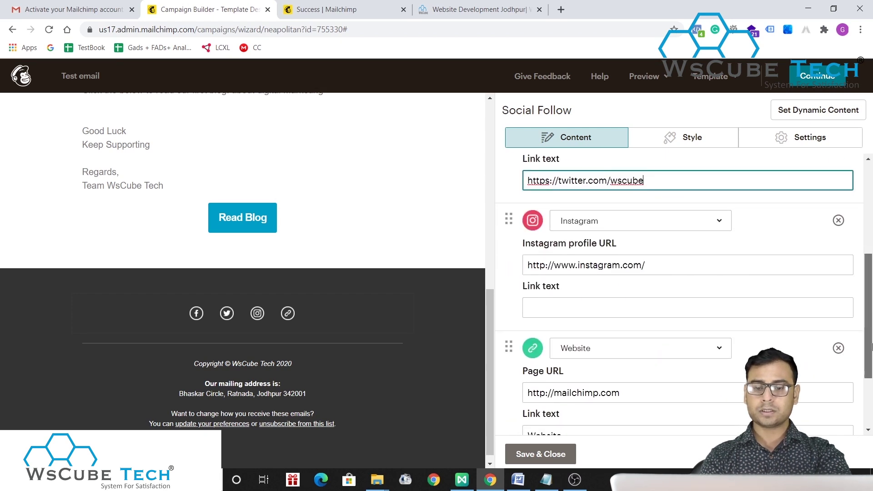
pyautogui.click(527, 448)
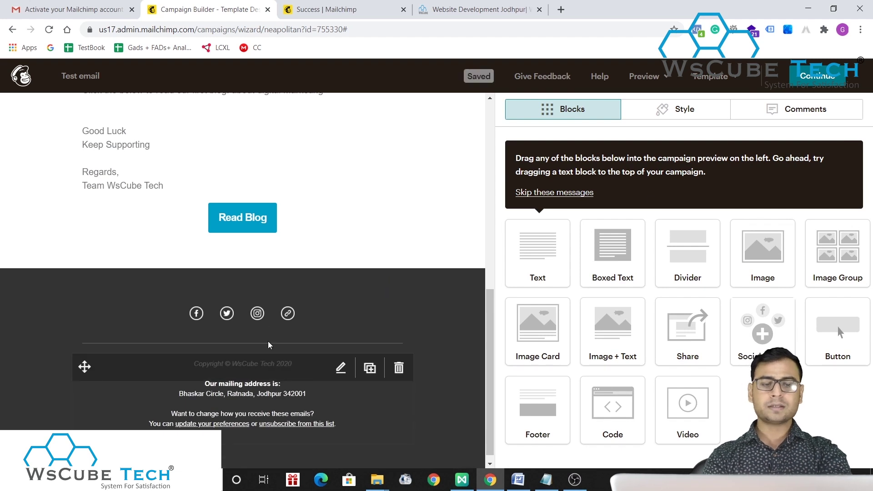
# - Add a Divider below the award image with a Dotted top border style and save it
pyautogui.scroll(8, 284, 196)
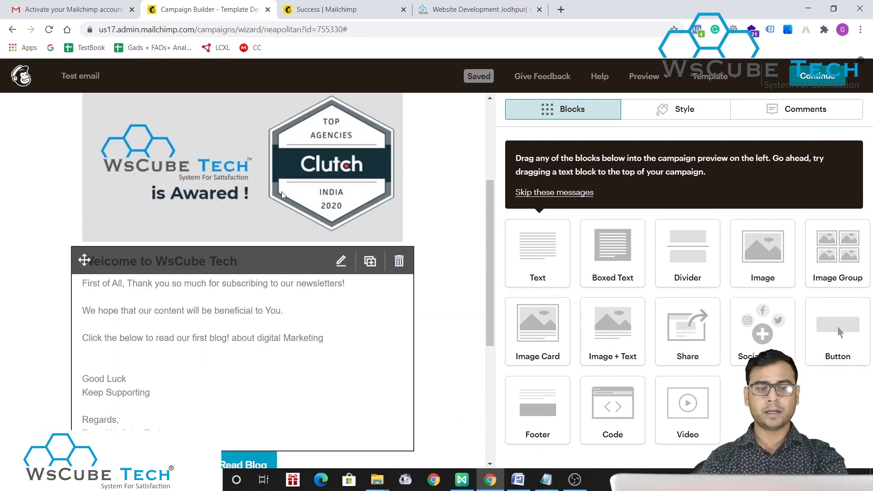
pyautogui.moveTo(696, 268); pyautogui.dragTo(404, 387)
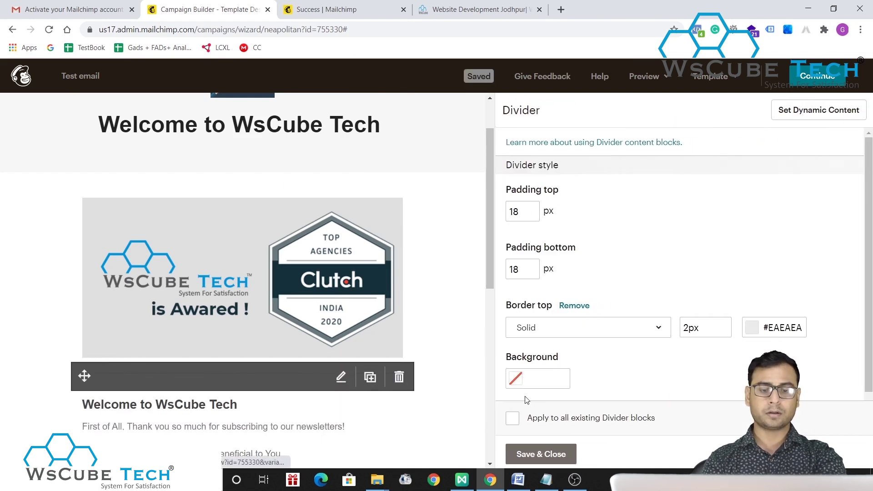
pyautogui.click(519, 214)
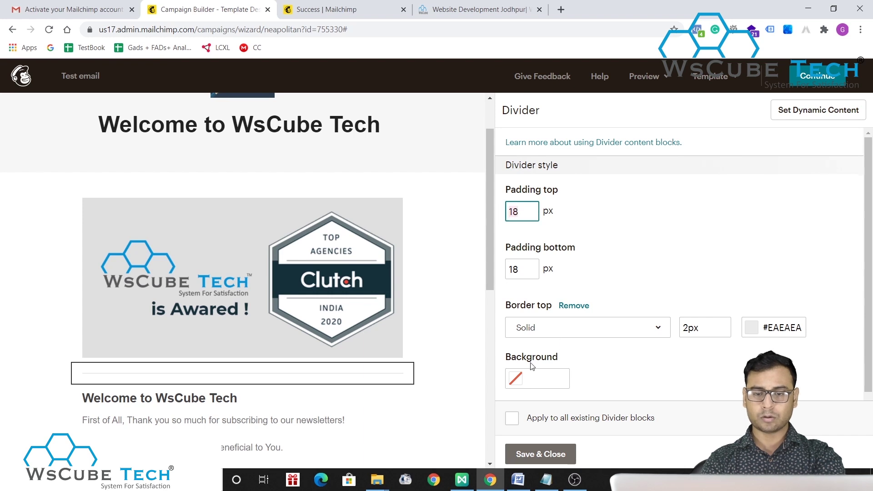
pyautogui.rightClick(687, 327)
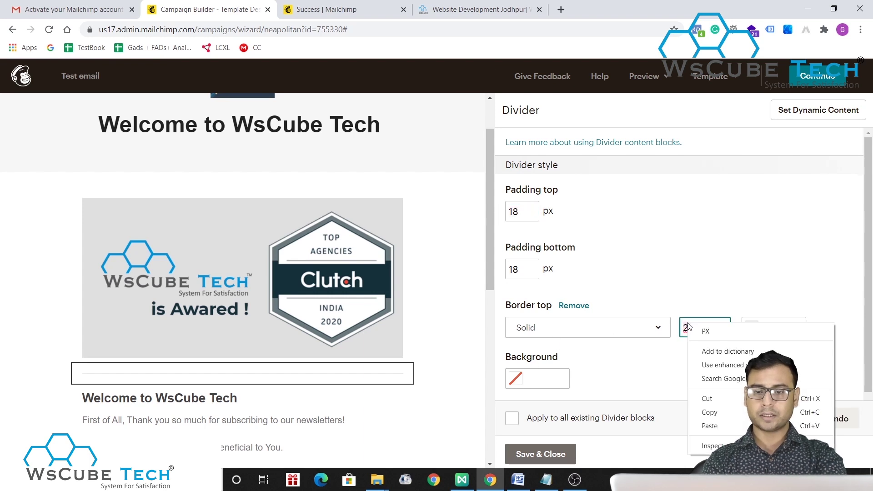
pyautogui.click(625, 351)
pyautogui.click(614, 335)
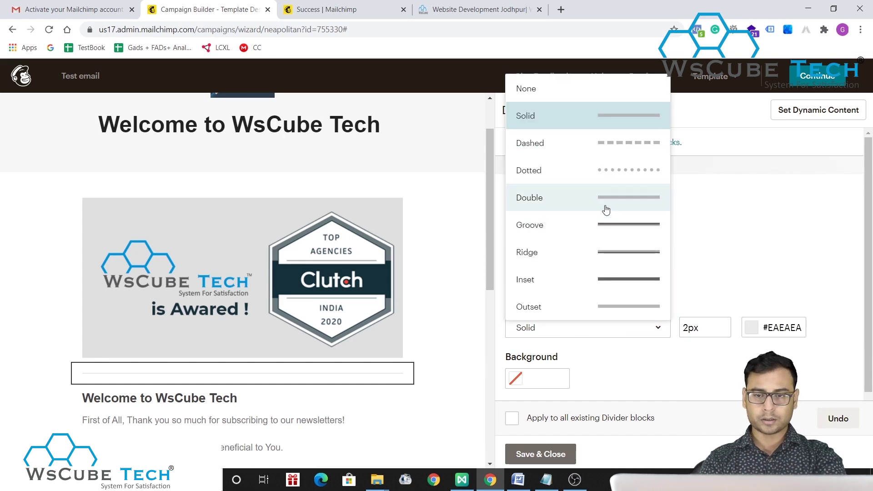
pyautogui.click(609, 175)
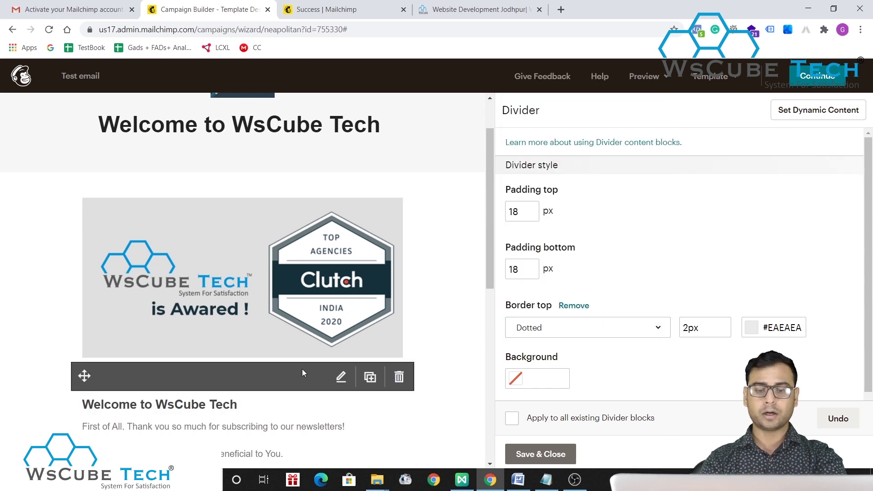
pyautogui.scroll(-2, 397, 207)
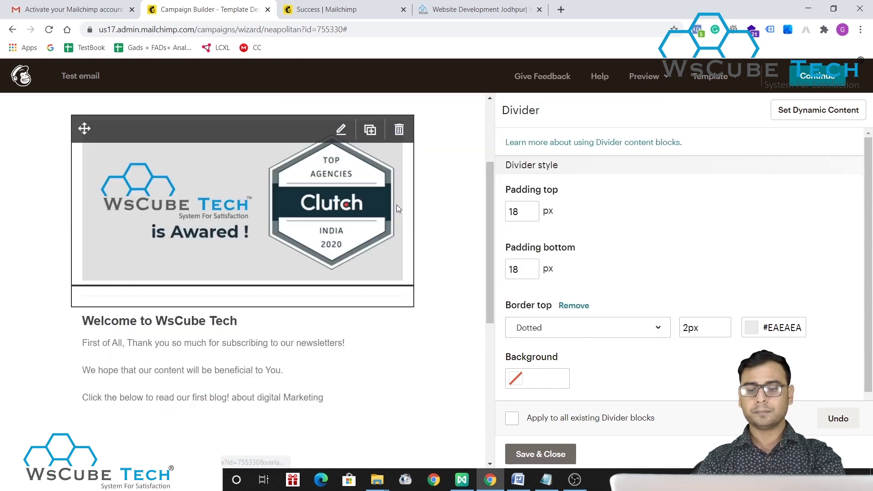
pyautogui.scroll(-3, 396, 207)
pyautogui.click(541, 454)
pyautogui.scroll(6, 359, 309)
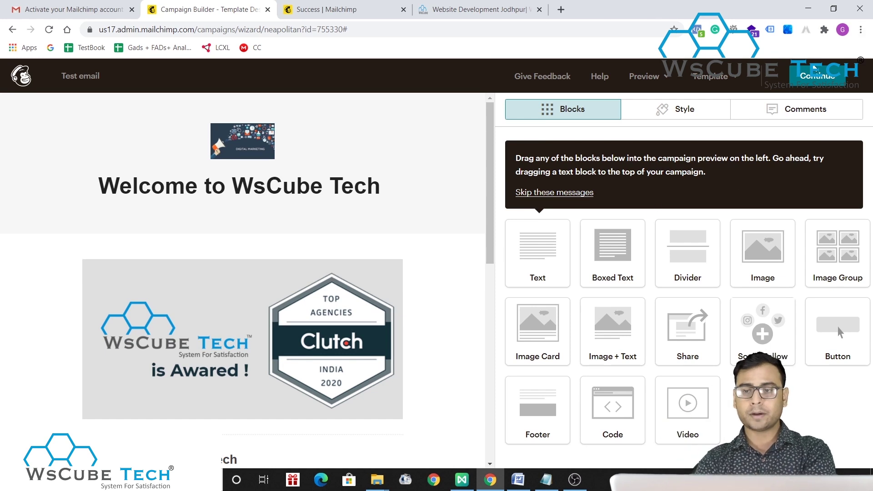
pyautogui.click(812, 78)
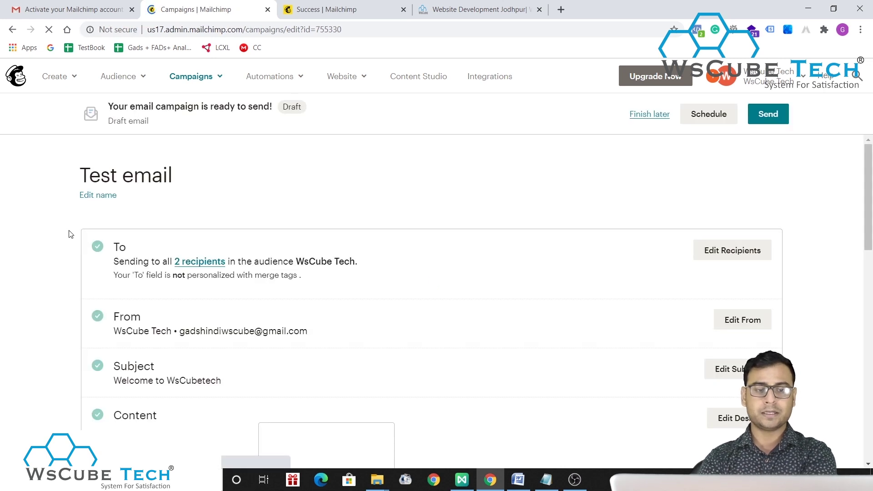
# - Scroll through the campaign checklist to review To, From, Subject and the Content preview
pyautogui.scroll(-3, 344, 208)
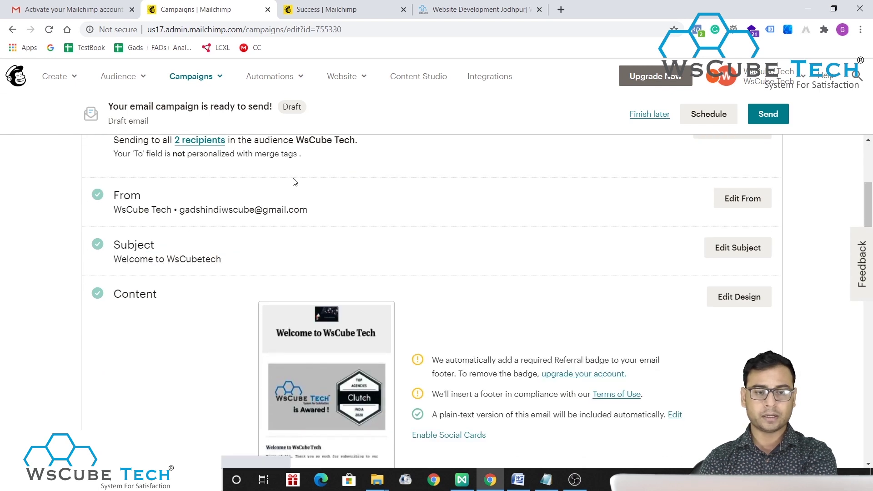
pyautogui.scroll(-1, 296, 182)
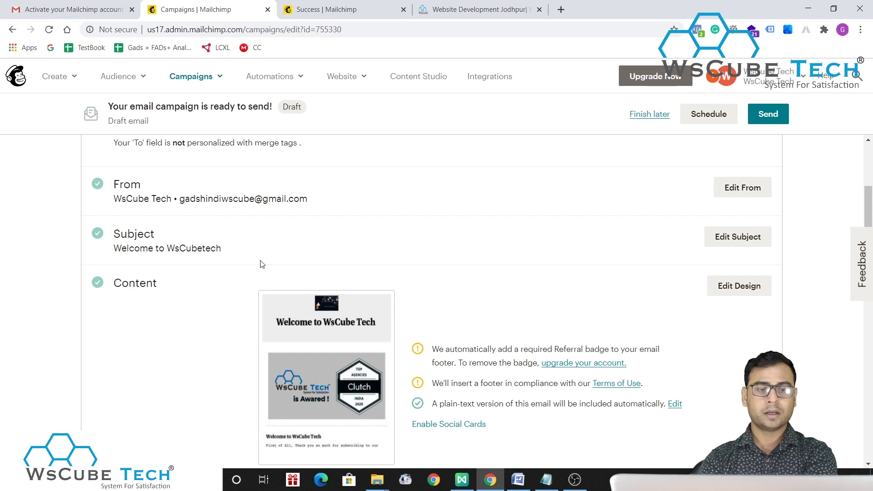
pyautogui.scroll(-1, 262, 264)
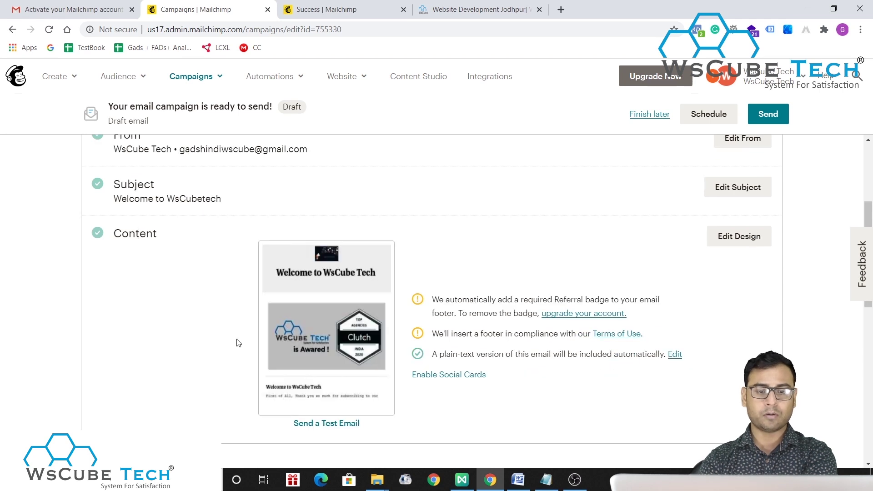
pyautogui.scroll(-2, 237, 343)
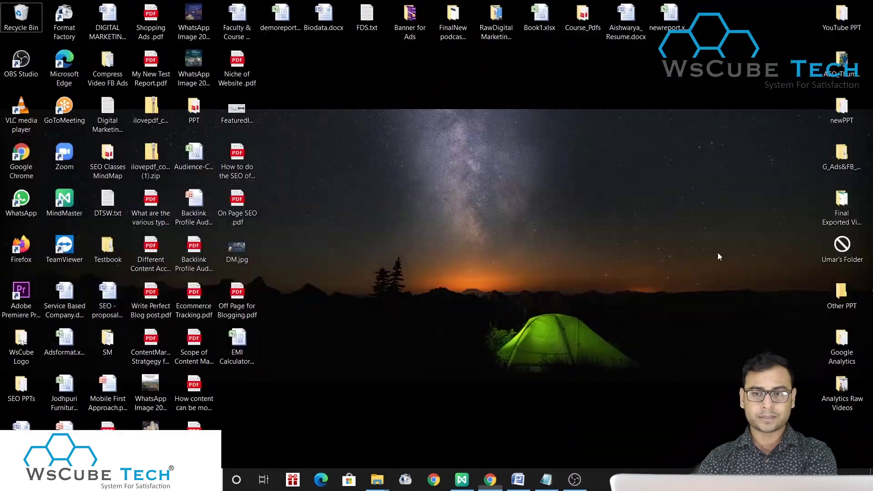
pyautogui.press('super+Tab')
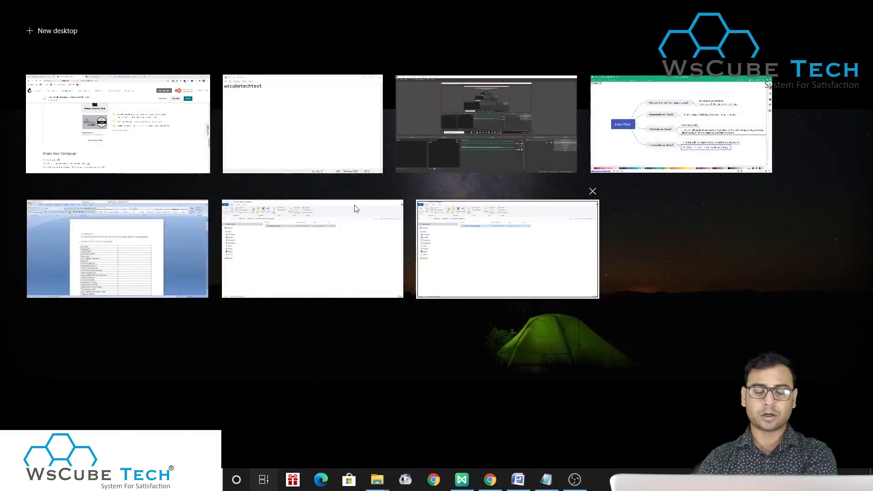
pyautogui.click(337, 181)
pyautogui.scroll(2, 623, 256)
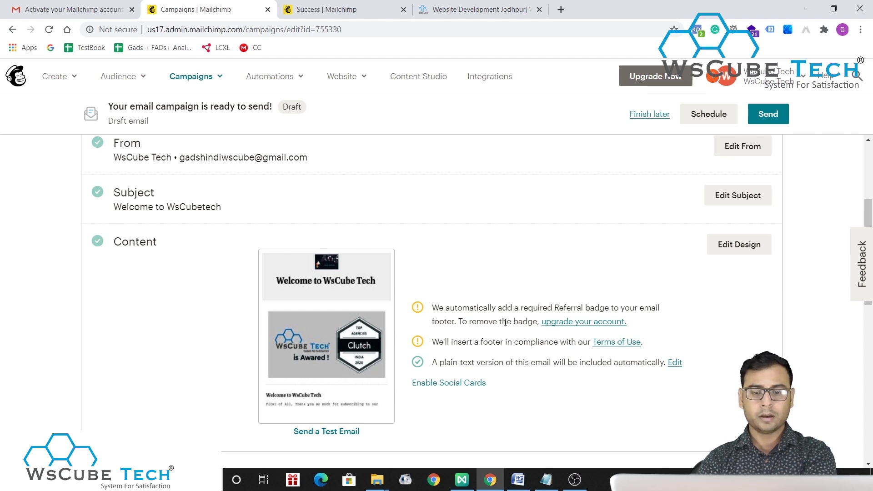
pyautogui.scroll(-1, 621, 405)
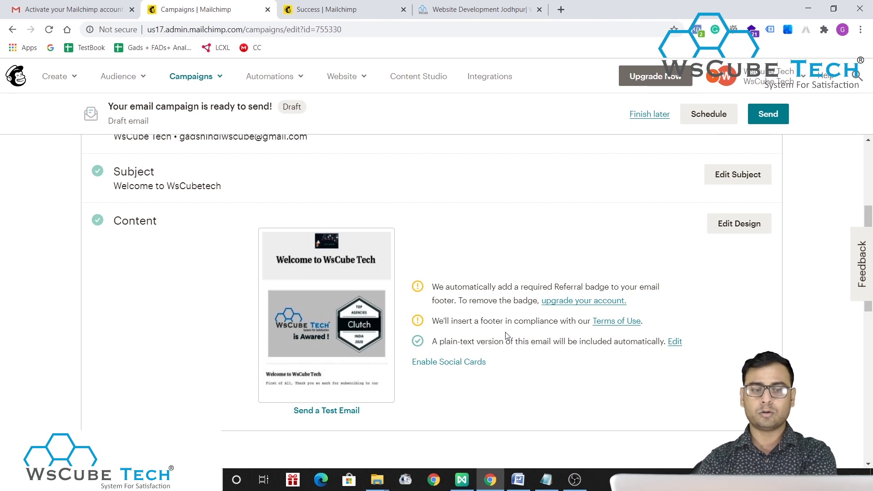
pyautogui.scroll(5, 506, 336)
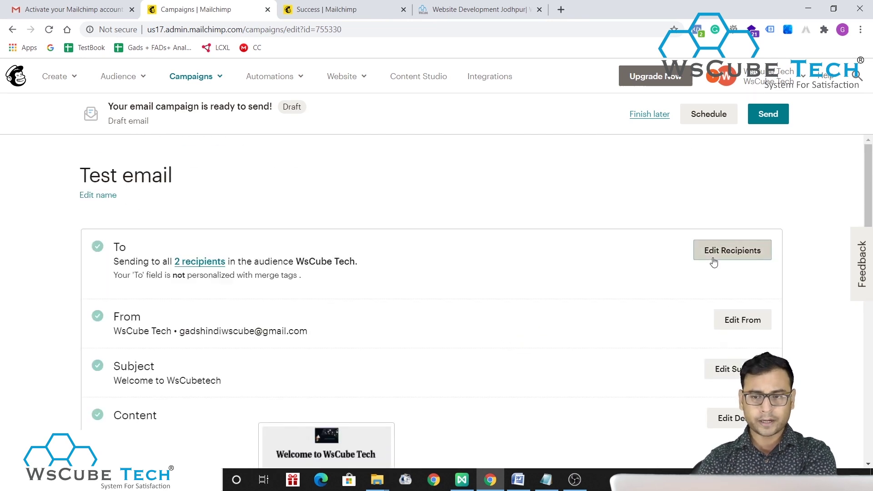
pyautogui.click(714, 263)
pyautogui.scroll(-2, 391, 344)
pyautogui.scroll(-4, 394, 345)
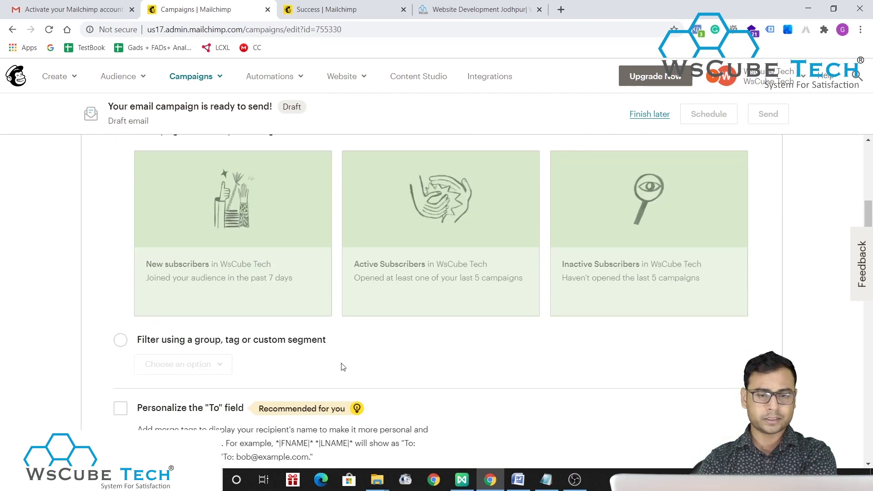
pyautogui.scroll(-3, 343, 367)
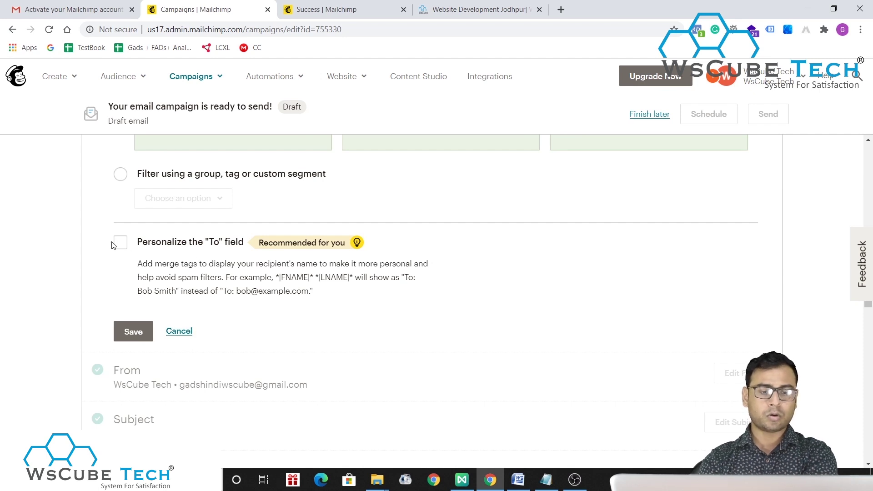
pyautogui.scroll(-1, 185, 345)
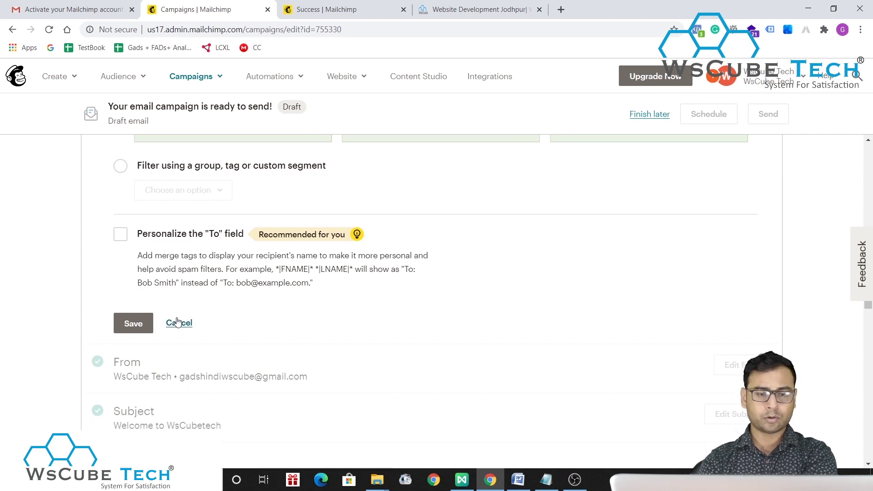
pyautogui.click(178, 322)
pyautogui.scroll(5, 416, 250)
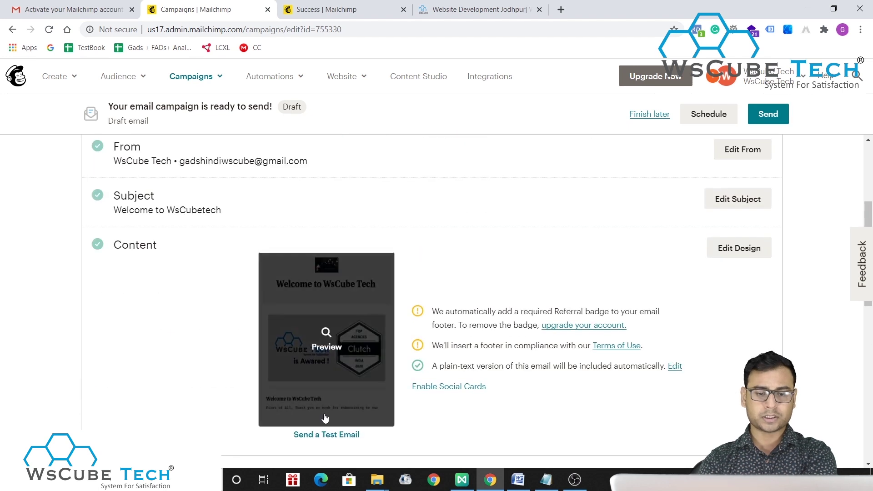
# - Look over the review page once more, then choose Finish later to keep the draft
pyautogui.scroll(4, 509, 236)
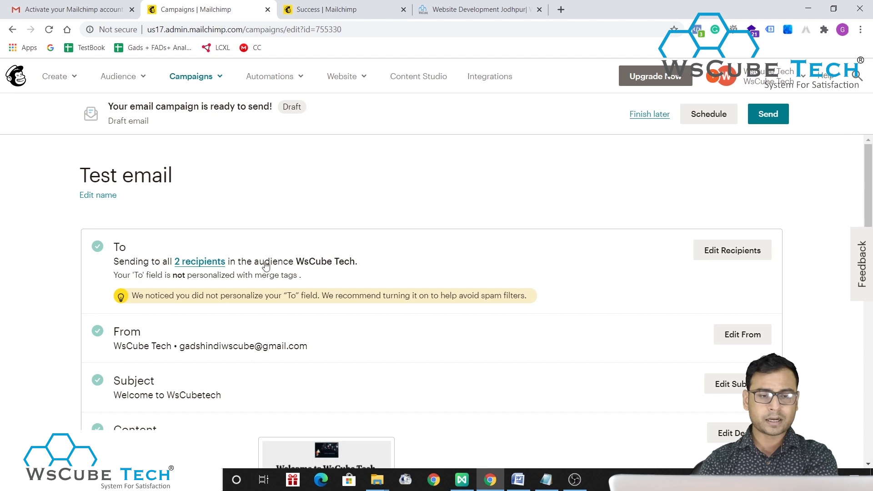
pyautogui.scroll(-10, 469, 355)
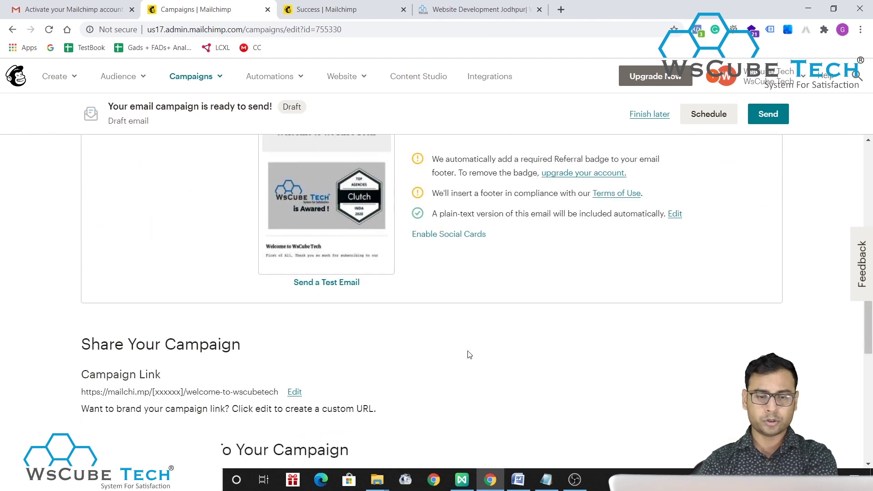
pyautogui.scroll(-3, 470, 355)
pyautogui.scroll(-1, 449, 207)
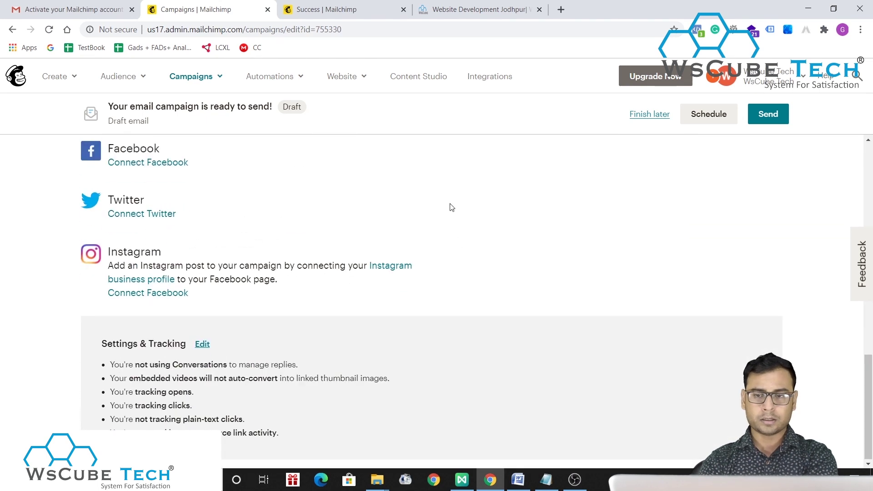
pyautogui.scroll(5, 450, 207)
pyautogui.scroll(7, 450, 207)
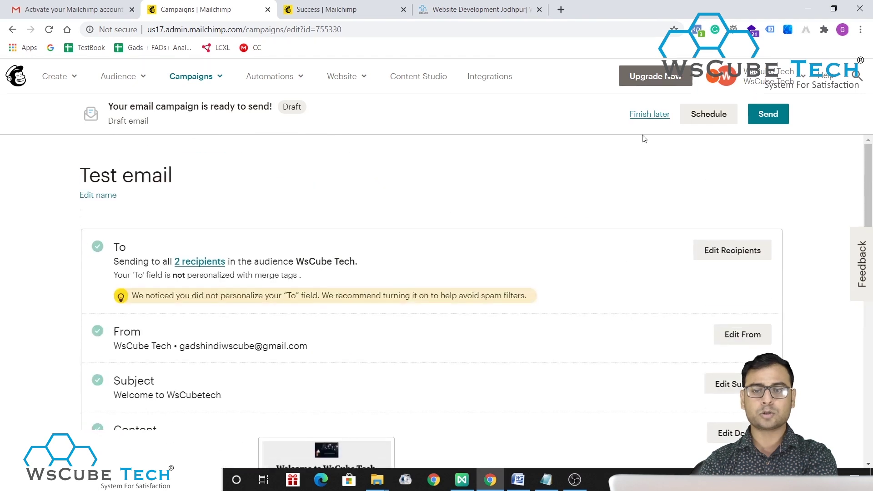
pyautogui.click(643, 117)
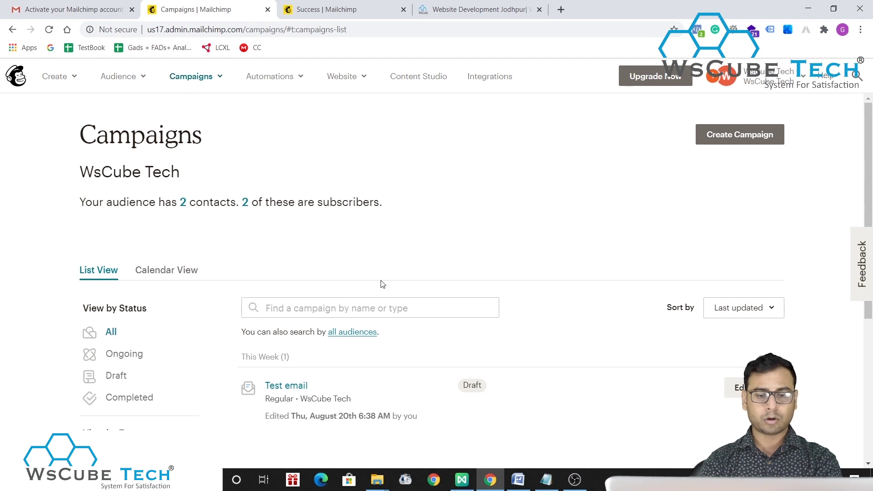
# - Open Audience > All contacts to see the two subscribed WsCube Tech contacts
pyautogui.scroll(-3, 269, 272)
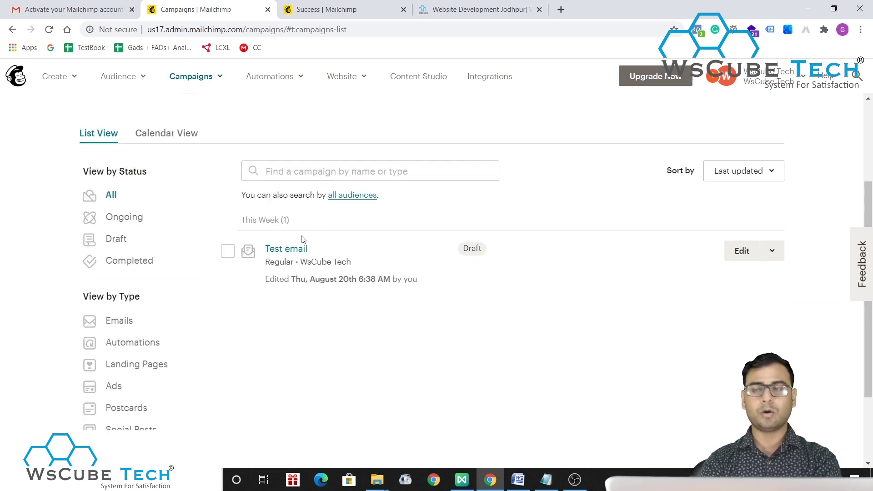
pyautogui.click(113, 79)
pyautogui.click(203, 167)
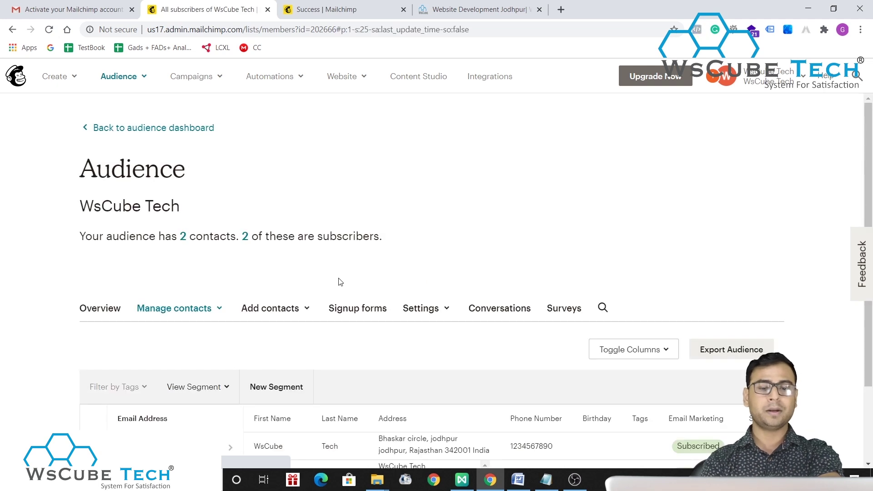
pyautogui.scroll(-2, 357, 349)
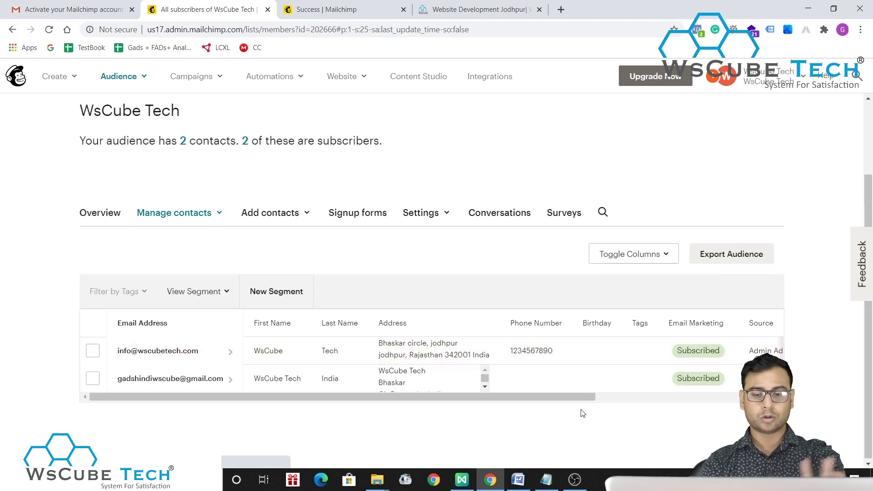
# - In Notepad, replace the old test text with a 'Steps :' heading
pyautogui.click(547, 480)
pyautogui.hotkey('ctrl', 'a')
pyautogui.press('BackSpace')
pyautogui.write('Mail')
pyautogui.press('BackSpace')
pyautogui.press('BackSpace')
pyautogui.press('BackSpace')
# - Add step '1 - Mail Chimp Account Create' and begin step 2 about existing emails
pyautogui.press('BackSpace')
pyautogui.write('Ste')
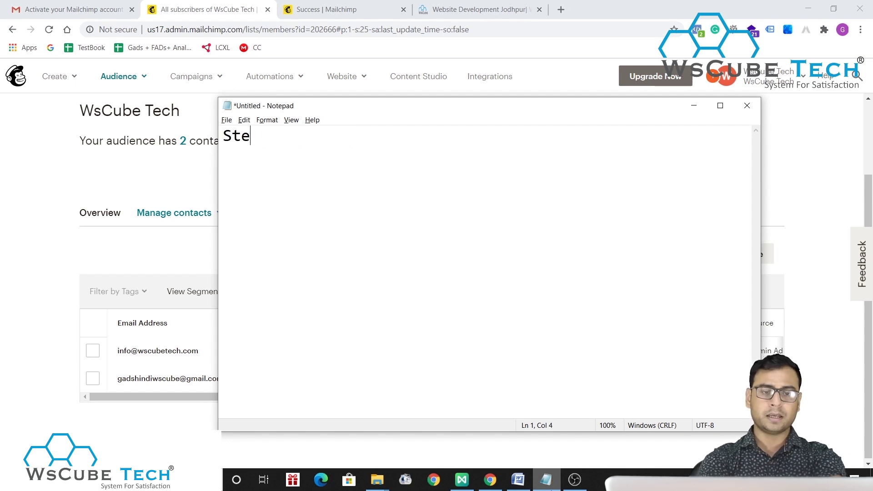
pyautogui.write('ps :')
pyautogui.press('Return')
pyautogui.press('Return')
pyautogui.write('1 -  Mail Ch')
pyautogui.write('imop')
pyautogui.press('BackSpace')
pyautogui.press('BackSpace')
pyautogui.press('BackSpace')
pyautogui.write('p Account Create ')
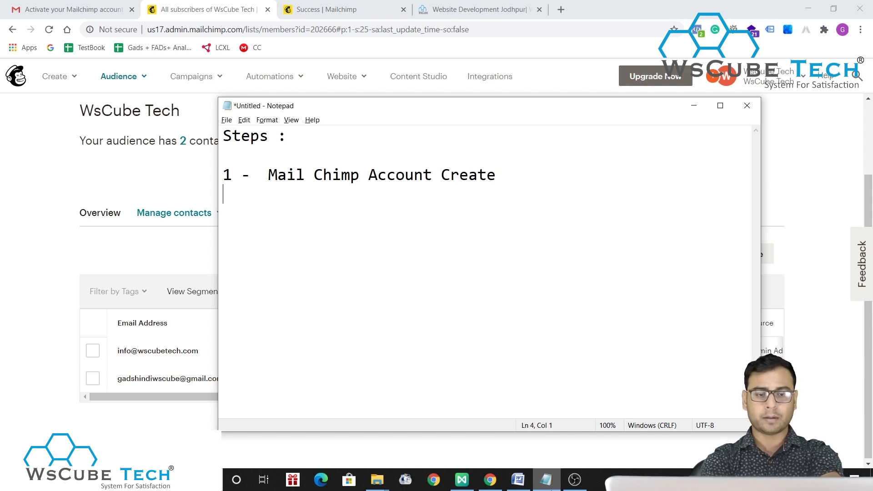
pyautogui.write('2')
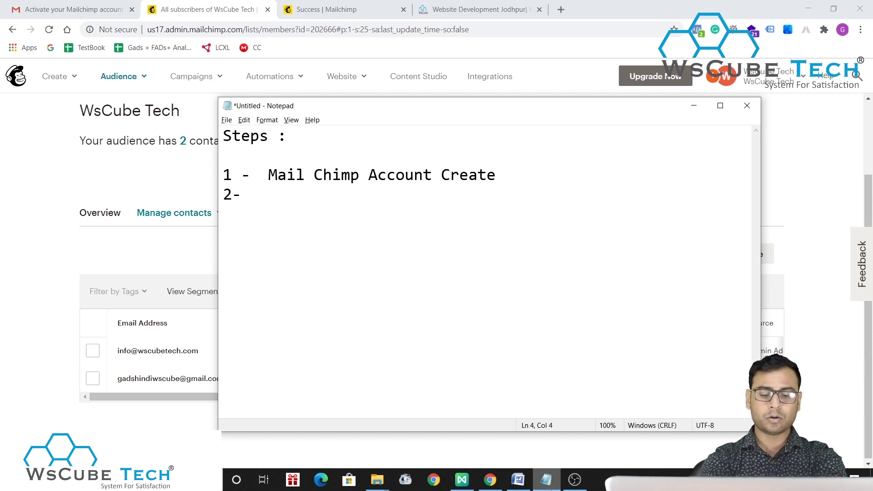
pyautogui.write(' -  emai')
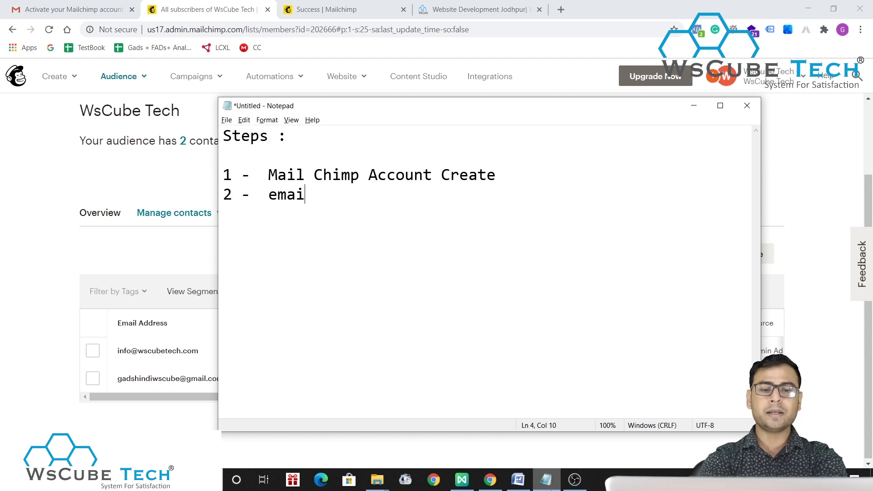
pyautogui.write('ls -> ALread')
pyautogui.press('BackSpace')
pyautogui.press('BackSpace')
pyautogui.press('BackSpace')
pyautogui.press('BackSpace')
pyautogui.press('BackSpace')
pyautogui.write('leadr')
pyautogui.press('BackSpace')
pyautogui.write('y emails ')
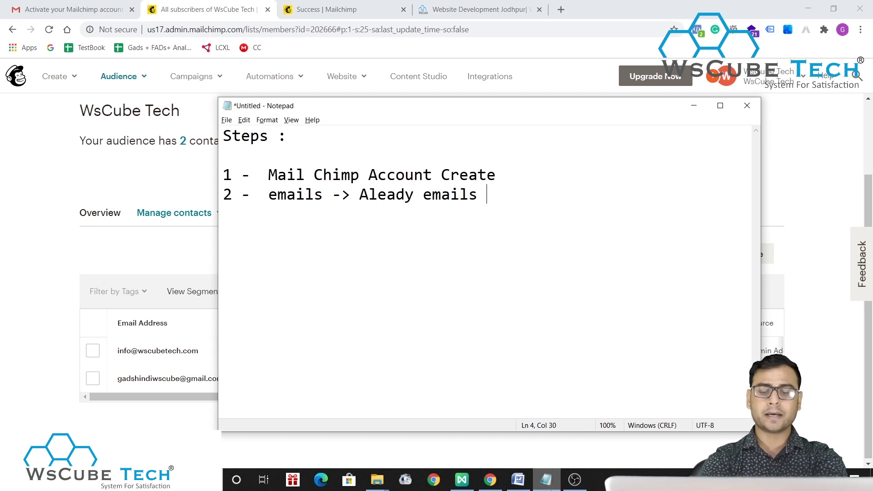
pyautogui.write('-> ee')
# - Finish step 2 as 'emails -> Already emails -> excel (upload)'
pyautogui.press('BackSpace')
pyautogui.write('c')
pyautogui.press('BackSpace')
pyautogui.write('xcel')
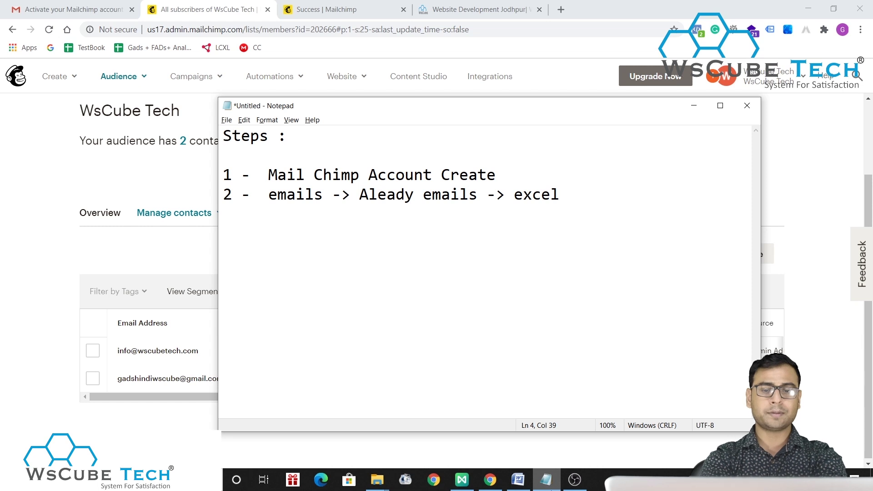
pyautogui.write('()')
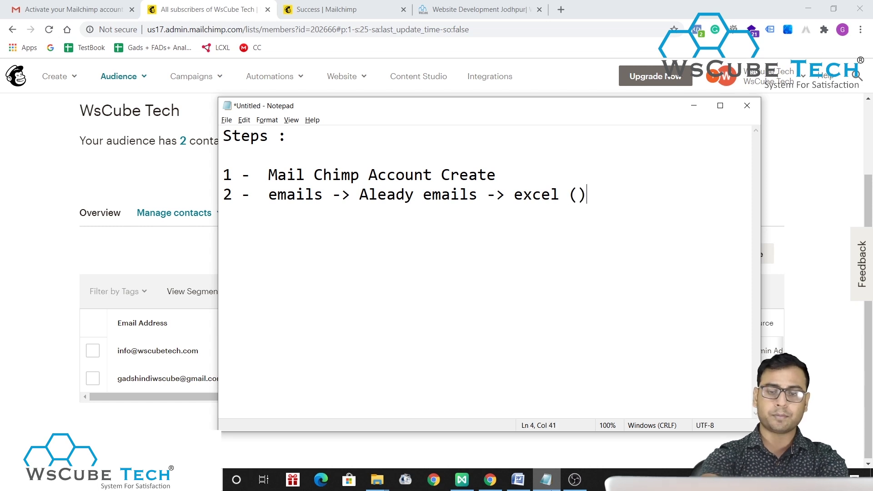
pyautogui.write('upload')
pyautogui.press('Delete')
pyautogui.press('BackSpace')
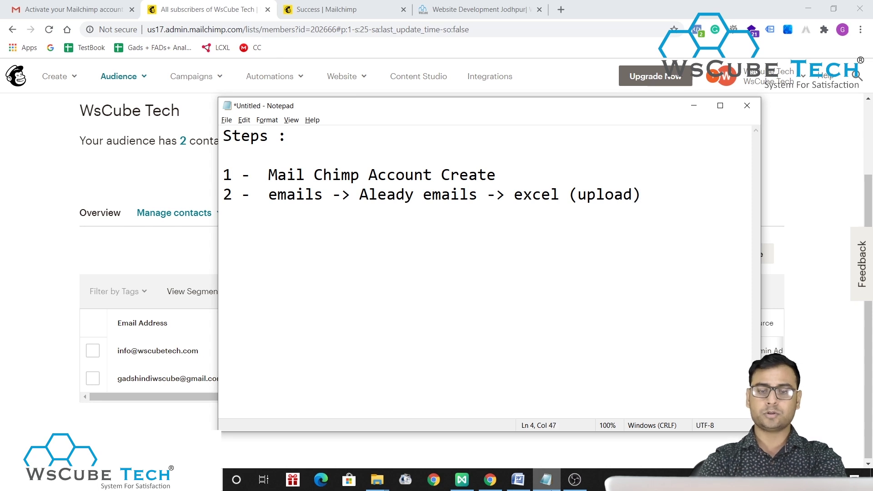
# - Add step '3 - Add one by one emails' and start a fourth line '4- De'
pyautogui.write('32')
pyautogui.press('BackSpace')
pyautogui.write('3')
pyautogui.press('BackSpace')
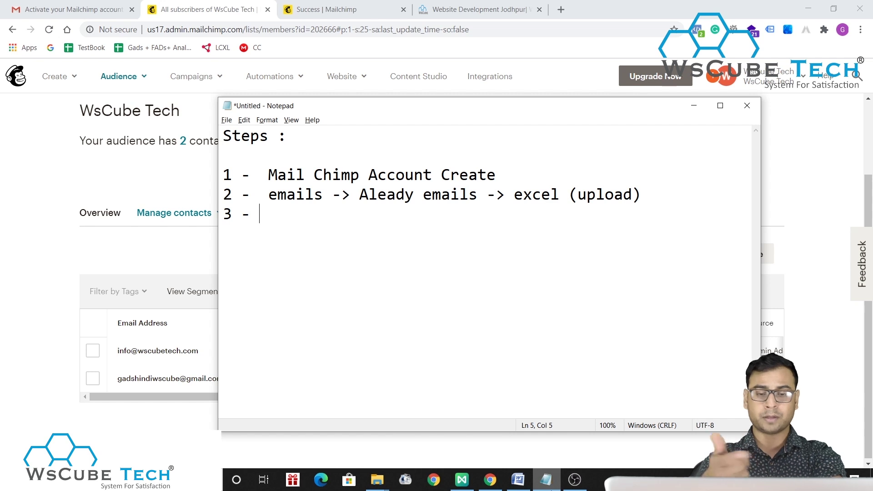
pyautogui.write('- Add one ny')
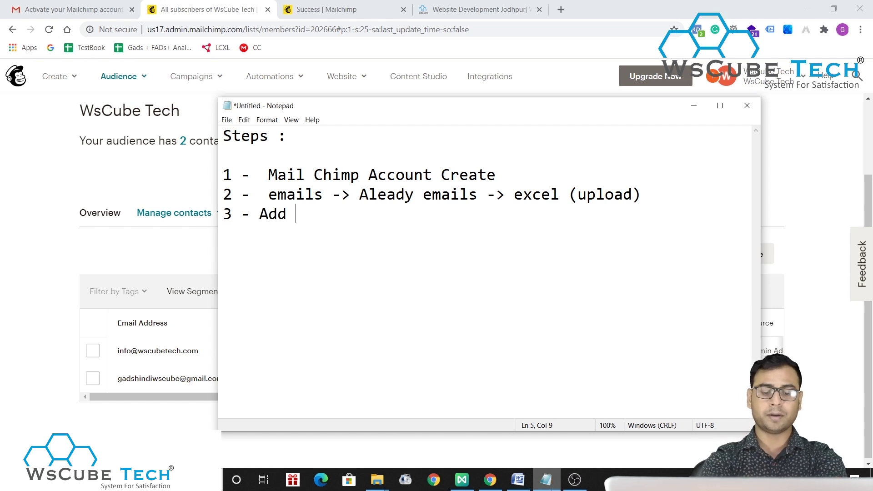
pyautogui.press('BackSpace')
pyautogui.write('b')
pyautogui.press('BackSpace')
pyautogui.press('BackSpace')
pyautogui.write('by one me')
pyautogui.write('i')
pyautogui.press('BackSpace')
pyautogui.press('BackSpace')
pyautogui.press('BackSpace')
pyautogui.write('emails')
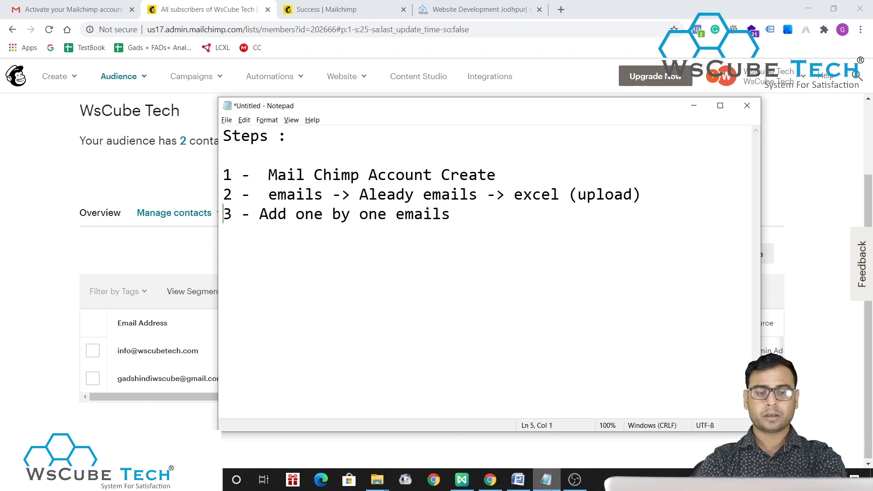
pyautogui.press('Right')
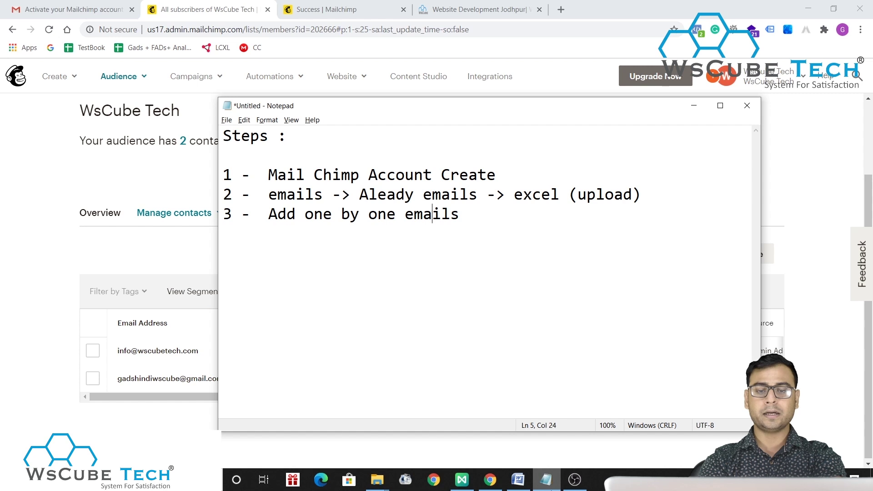
pyautogui.write('4-')
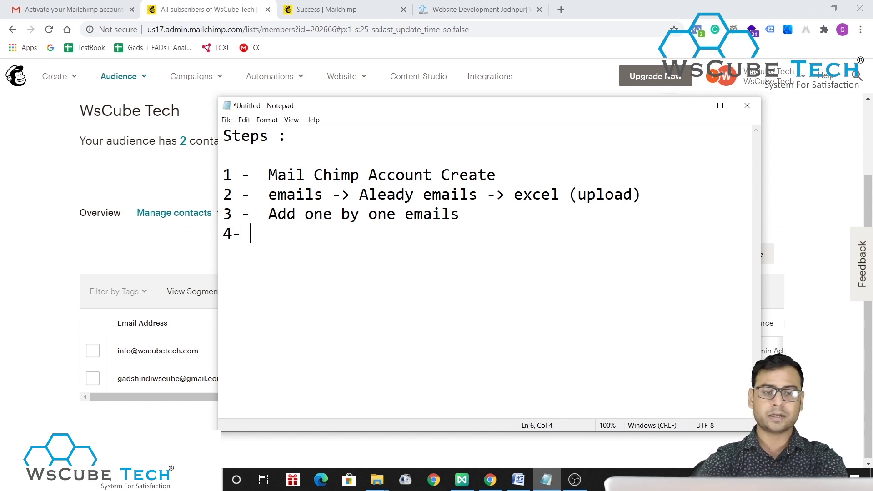
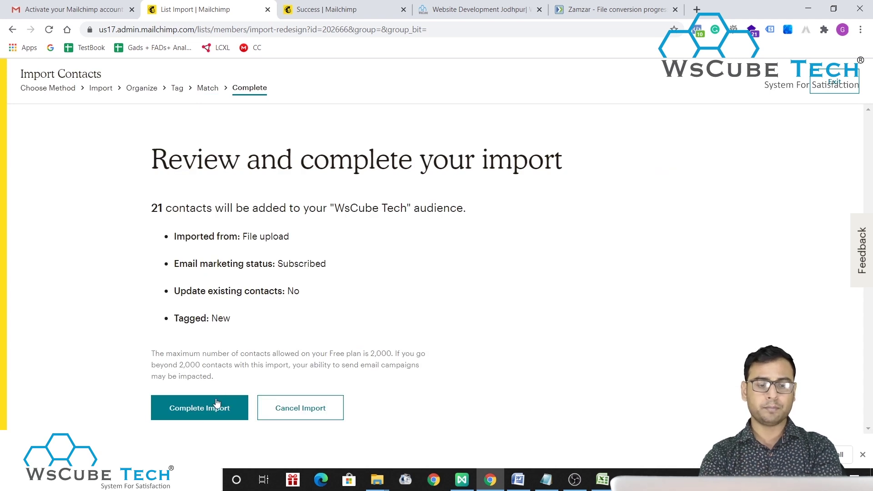
# - Complete the import of the 21 contacts into the WsCube Tech audience
pyautogui.click(204, 411)
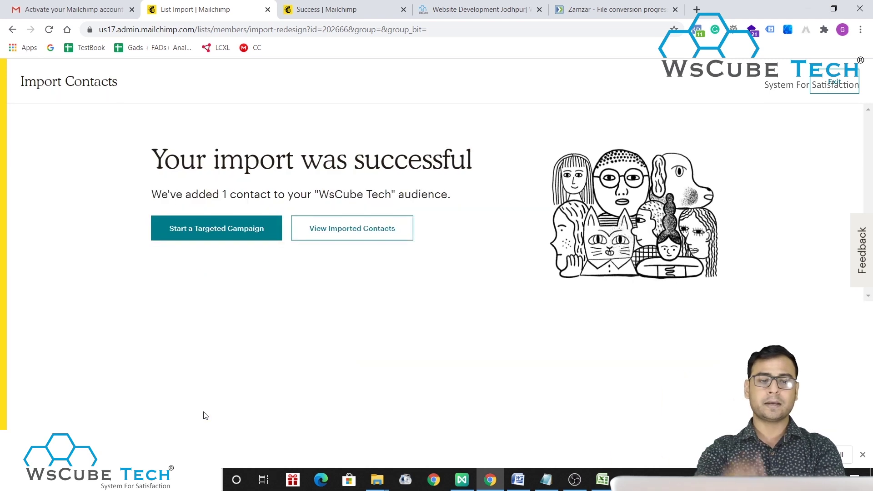
# - Review the imported contacts and list every contact in the WsCube Tech audience with the filter cleared
pyautogui.click(376, 238)
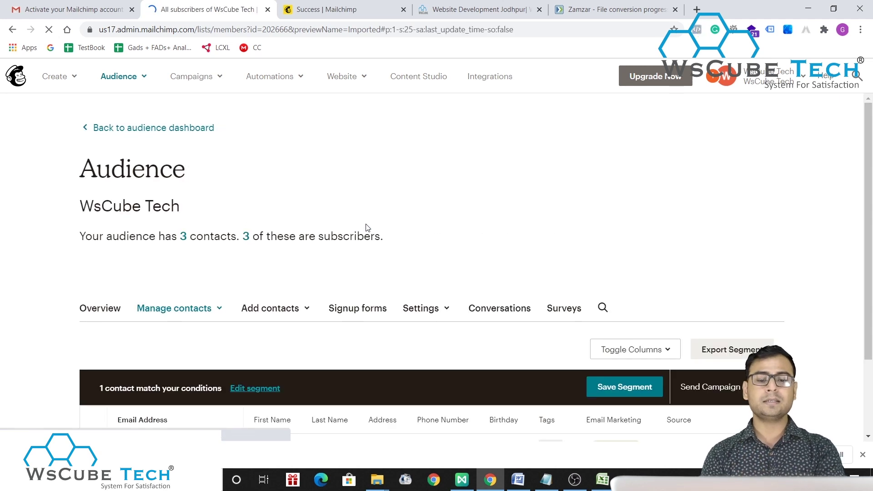
pyautogui.scroll(-2, 433, 255)
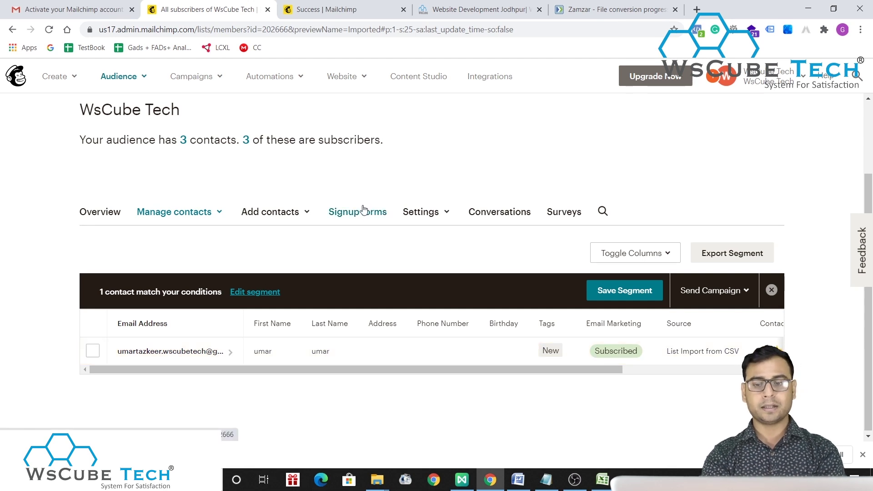
pyautogui.click(301, 220)
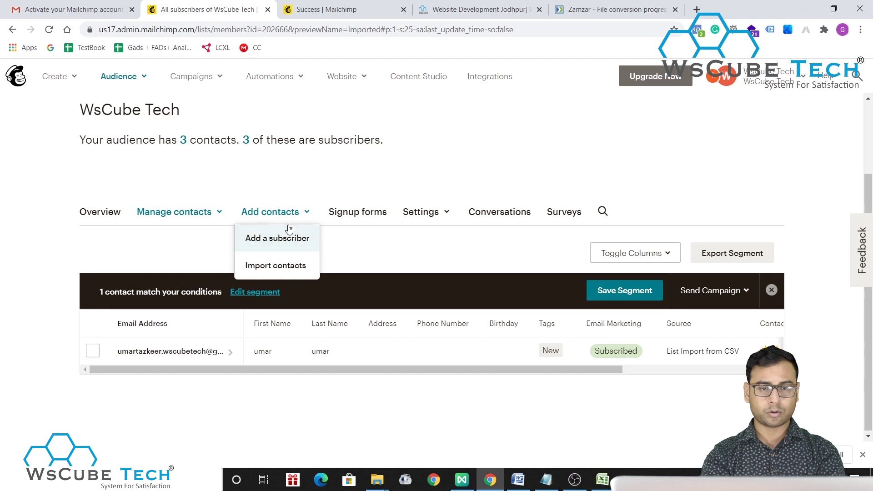
pyautogui.click(122, 77)
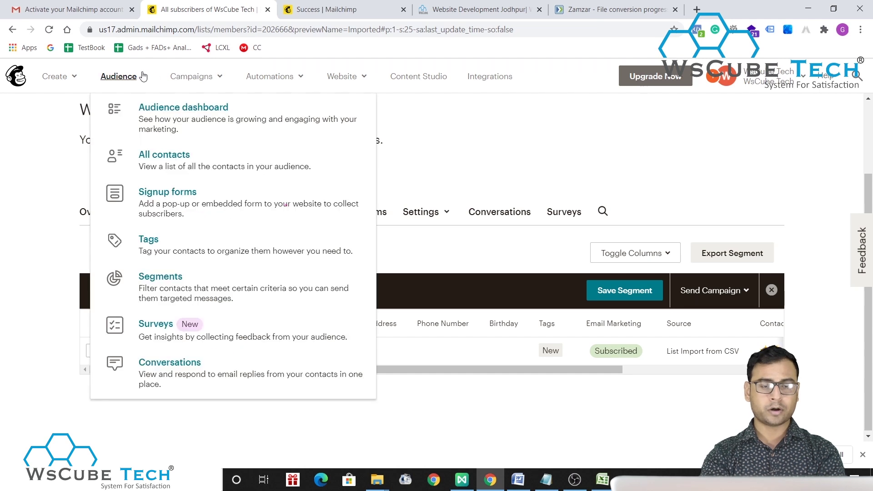
pyautogui.click(159, 165)
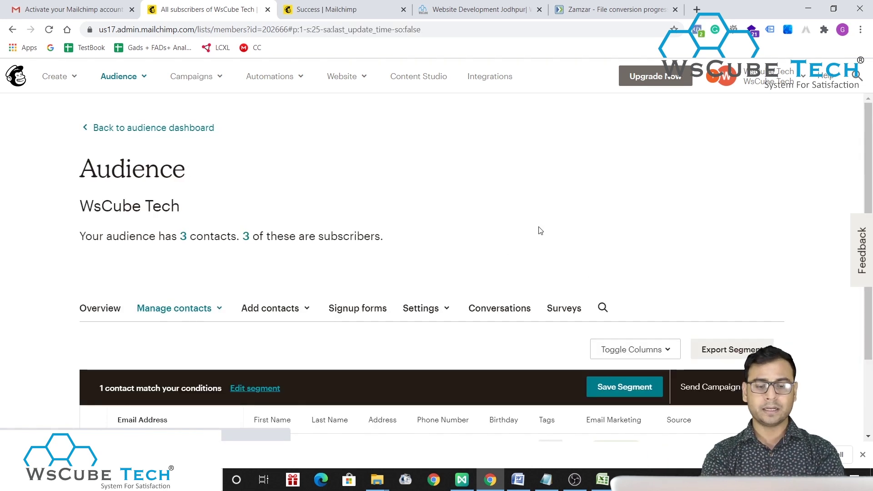
pyautogui.scroll(-2, 540, 230)
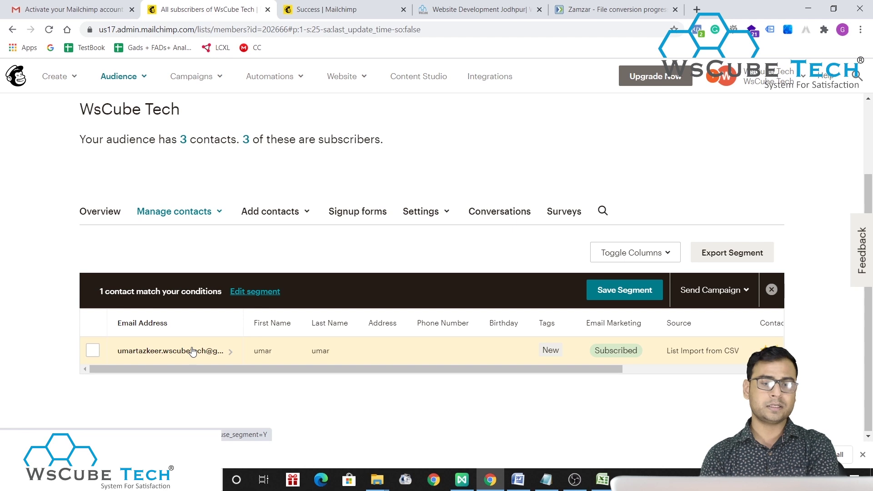
pyautogui.click(772, 290)
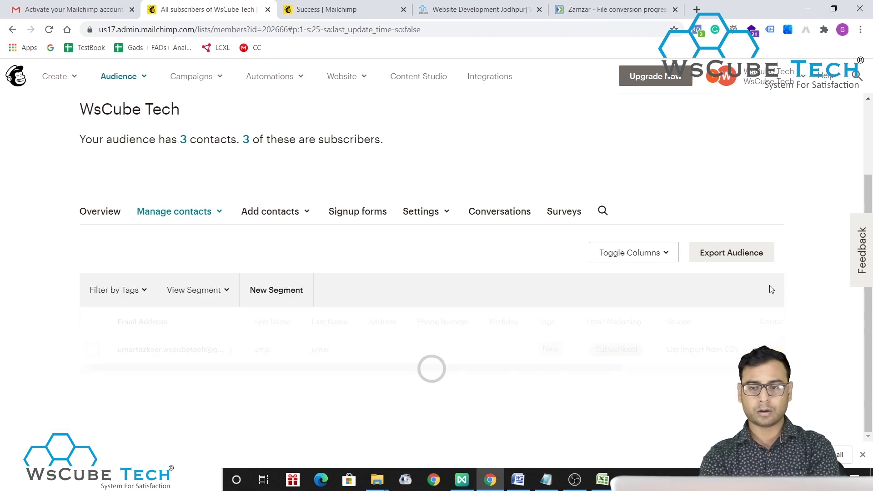
pyautogui.scroll(-1, 359, 358)
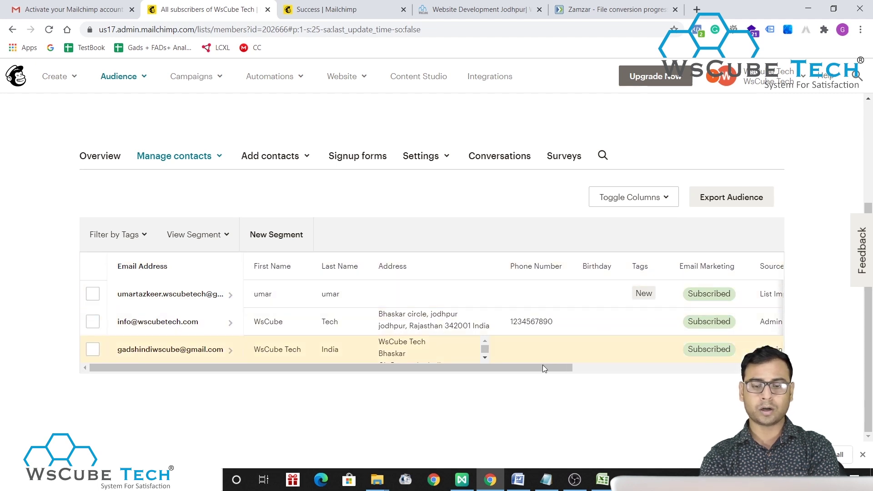
pyautogui.hscroll(1, 530, 364)
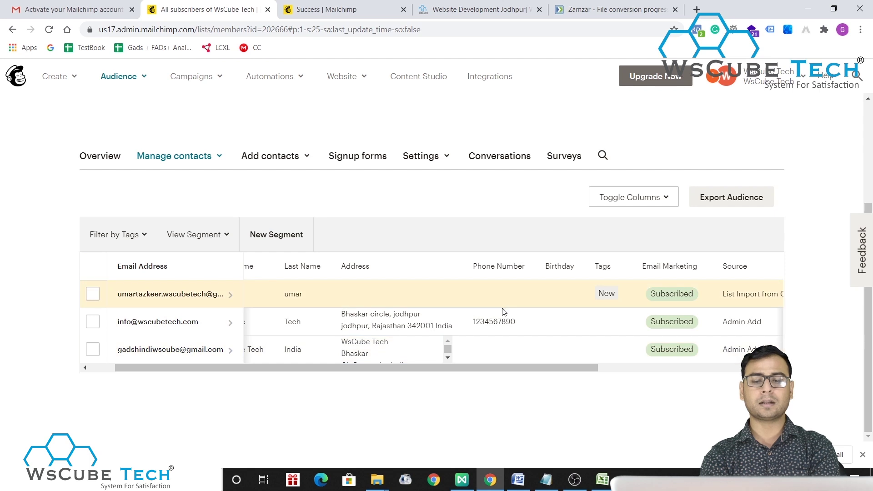
# - Add a 'Phone' header in cell D1 of demoemail.xlsx, then close Excel without saving
pyautogui.click(603, 480)
pyautogui.click(323, 111)
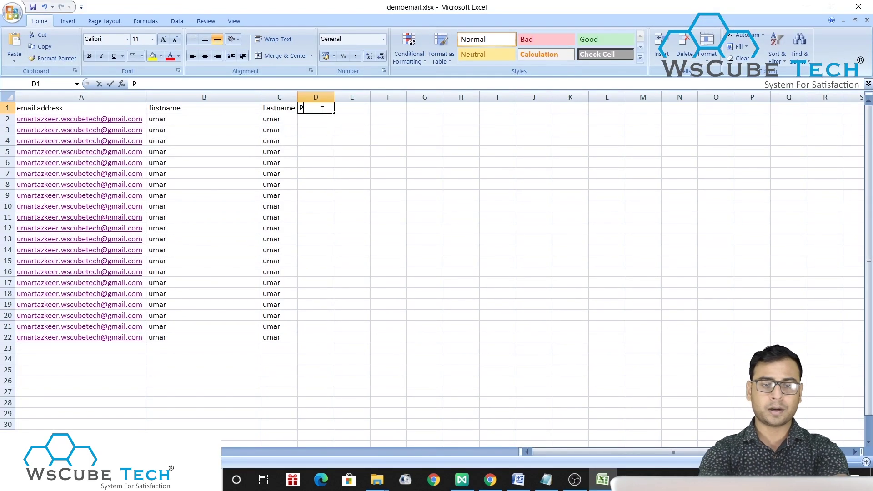
pyautogui.write('Phone')
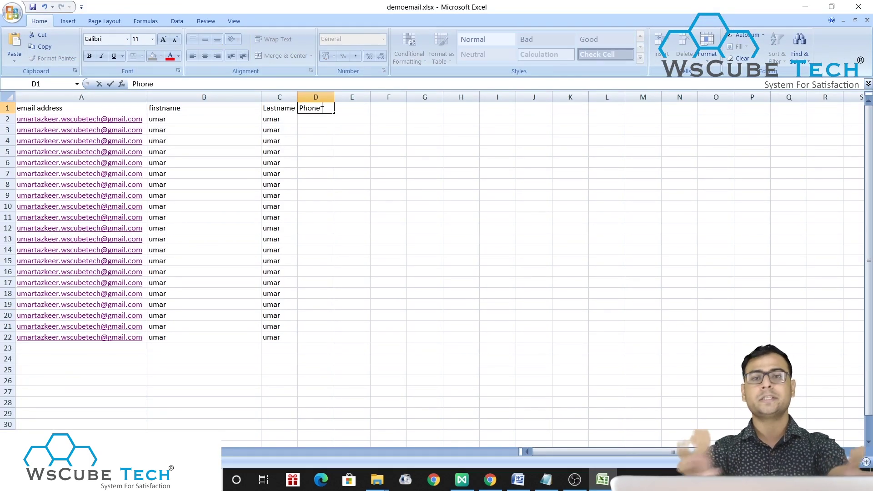
pyautogui.click(425, 249)
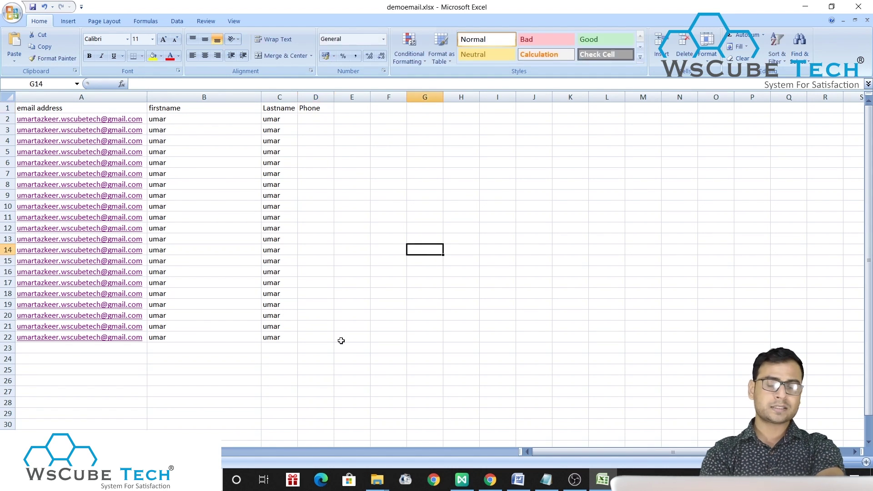
pyautogui.hotkey('alt', 'F4')
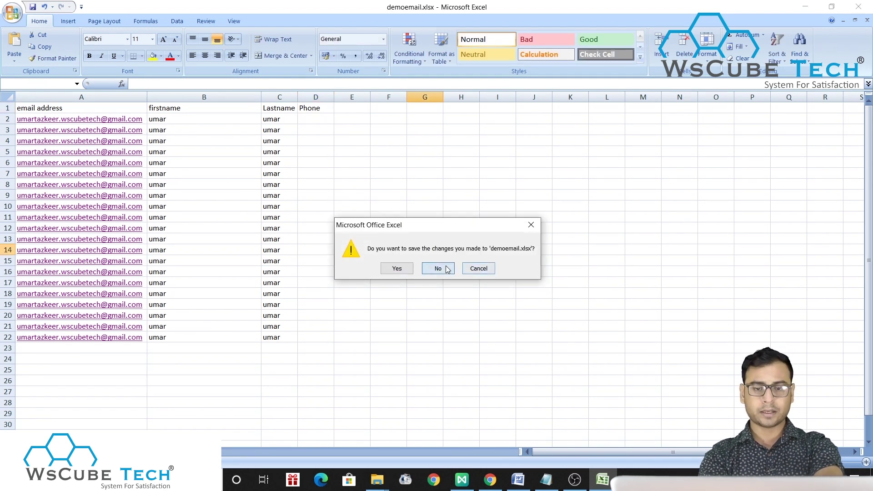
pyautogui.click(438, 268)
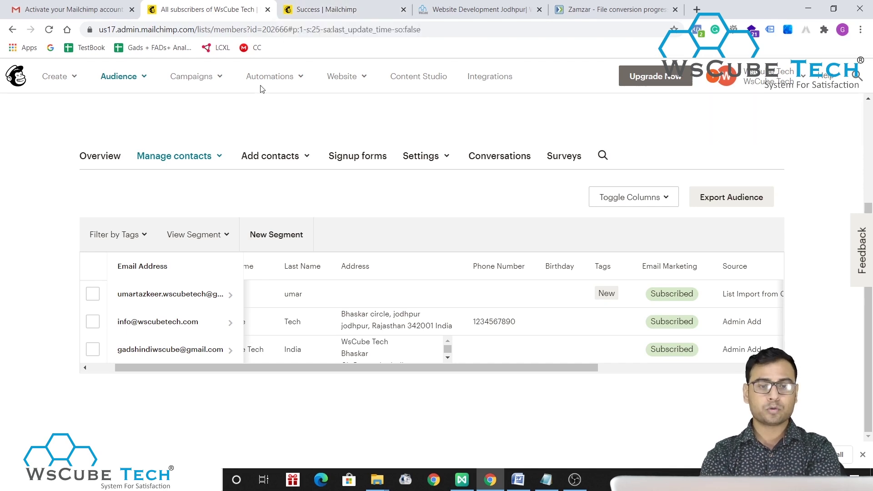
# - Filter campaign reports to Ongoing campaigns, then go to the audience's Signup forms
pyautogui.click(210, 76)
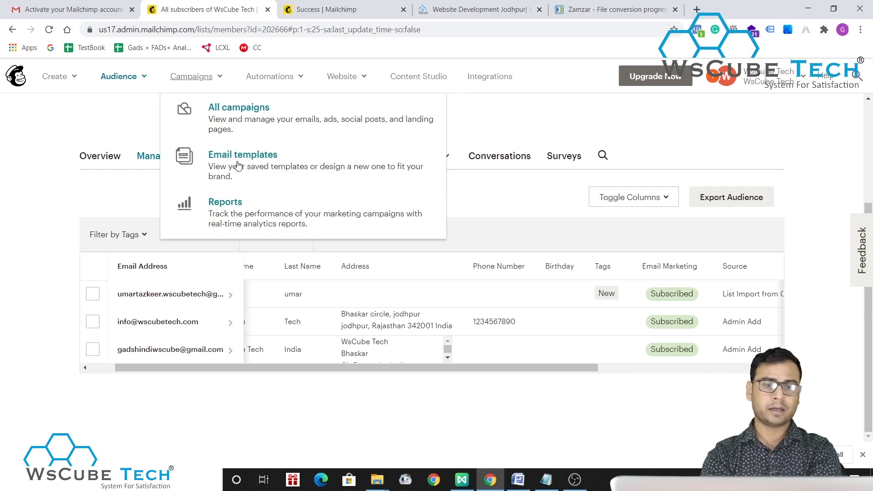
pyautogui.click(255, 222)
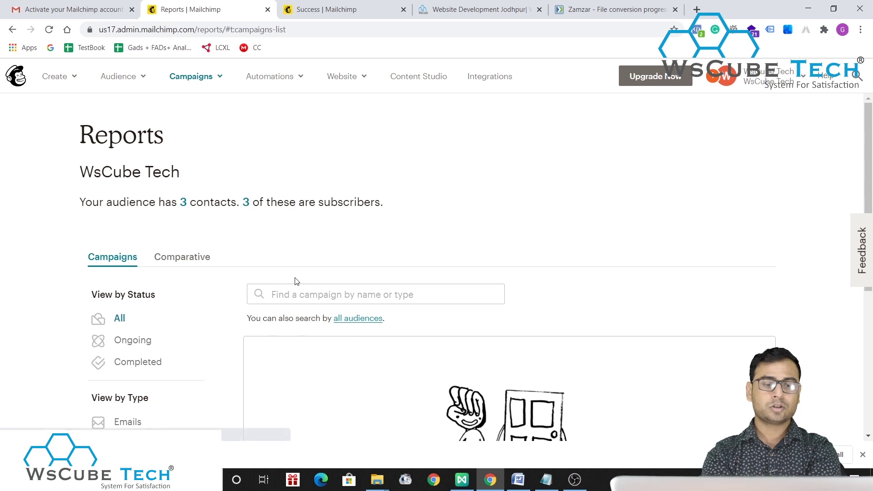
pyautogui.scroll(-2, 279, 273)
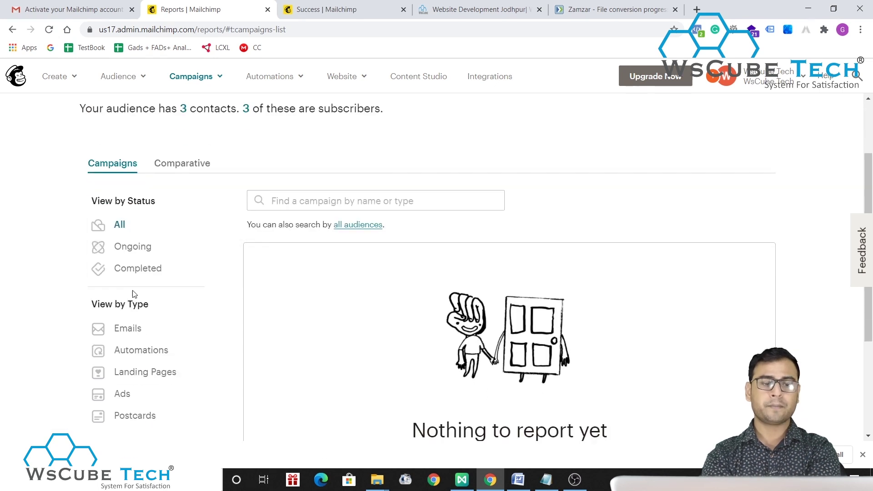
pyautogui.scroll(-2, 260, 287)
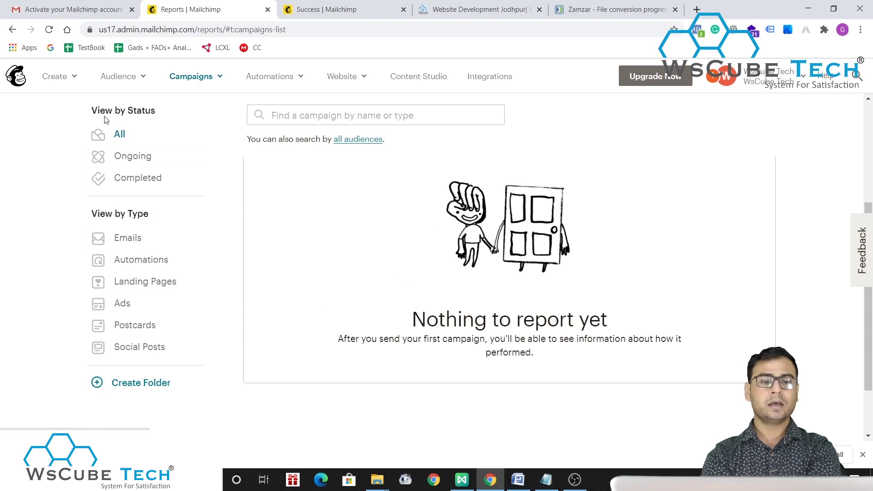
pyautogui.click(129, 163)
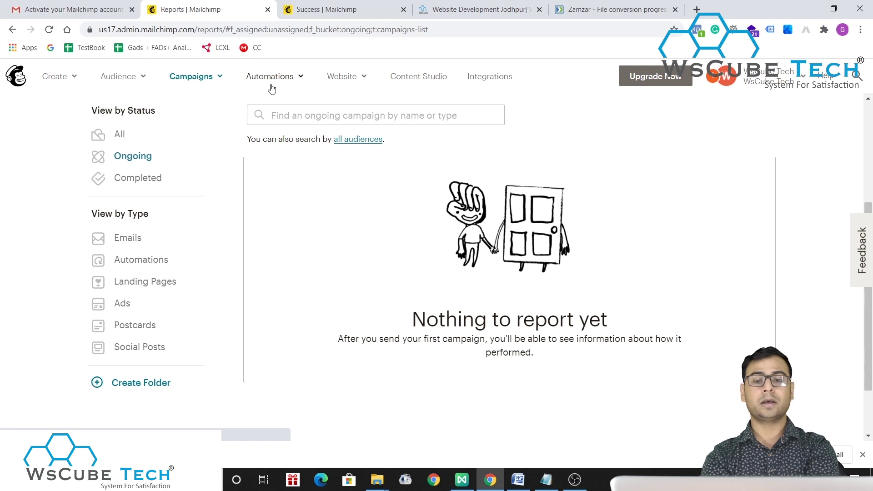
pyautogui.click(136, 80)
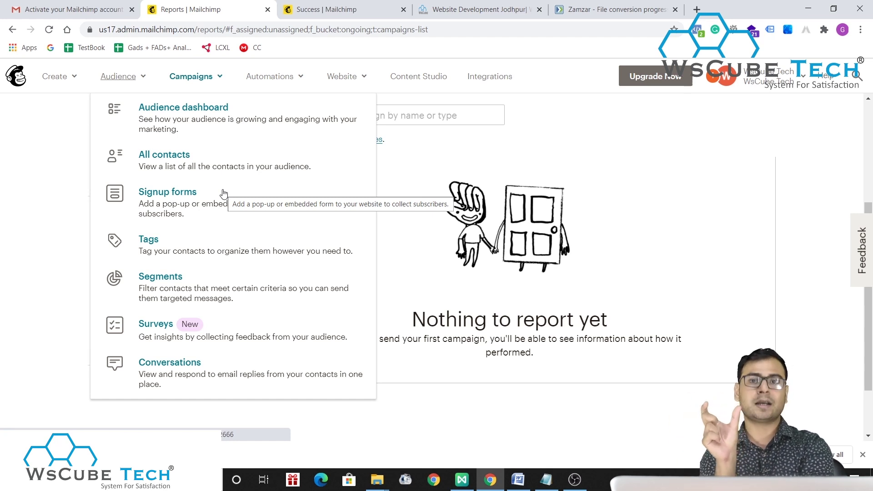
pyautogui.click(223, 193)
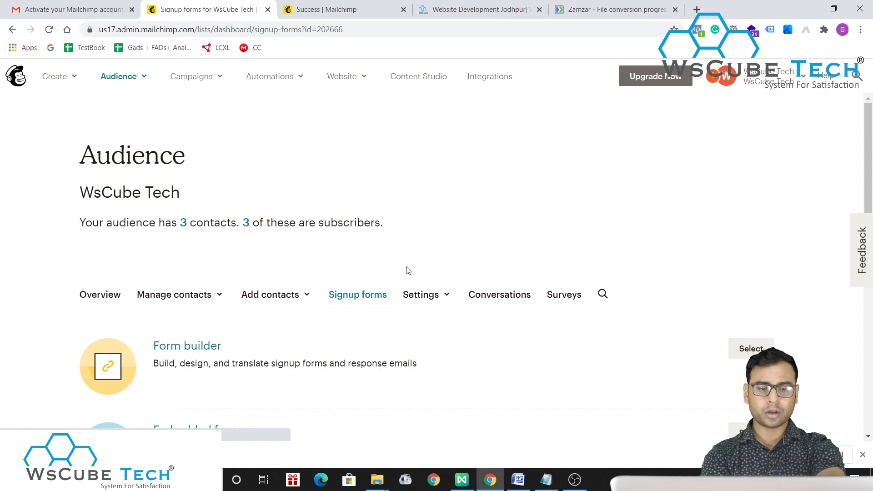
# - Open the form builder for the WsCube Tech signup form
pyautogui.scroll(-2, 409, 273)
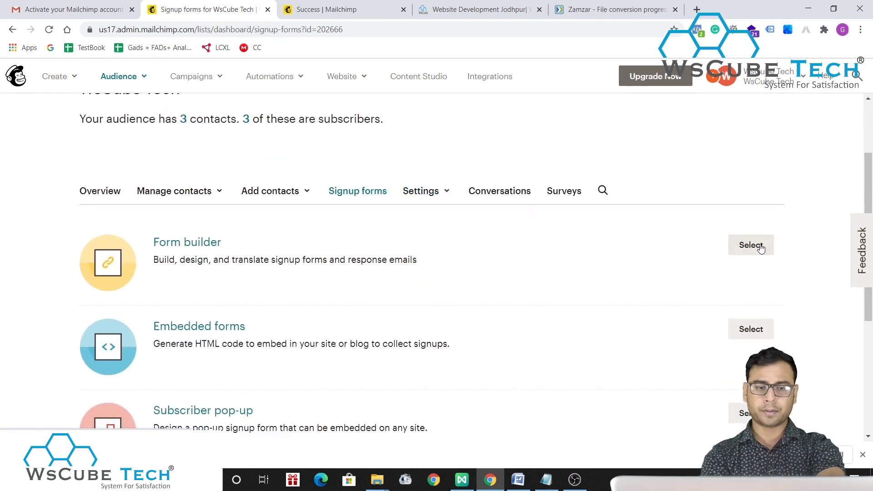
pyautogui.scroll(-3, 503, 276)
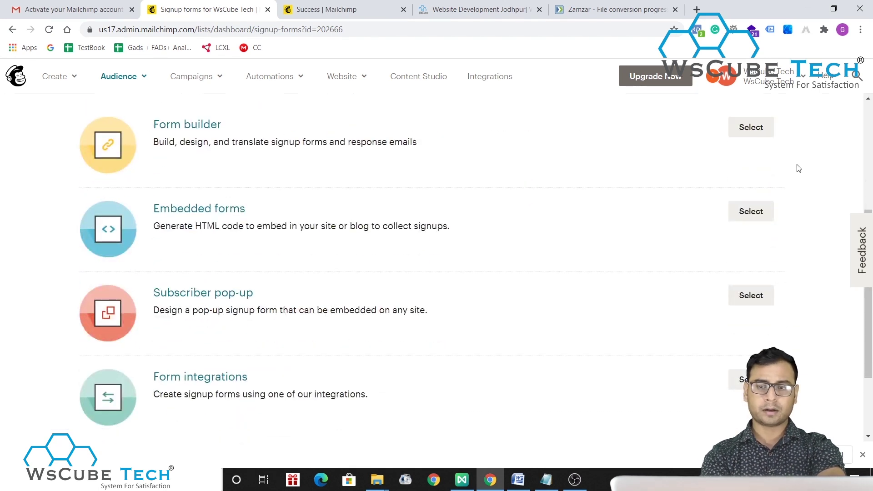
pyautogui.click(751, 127)
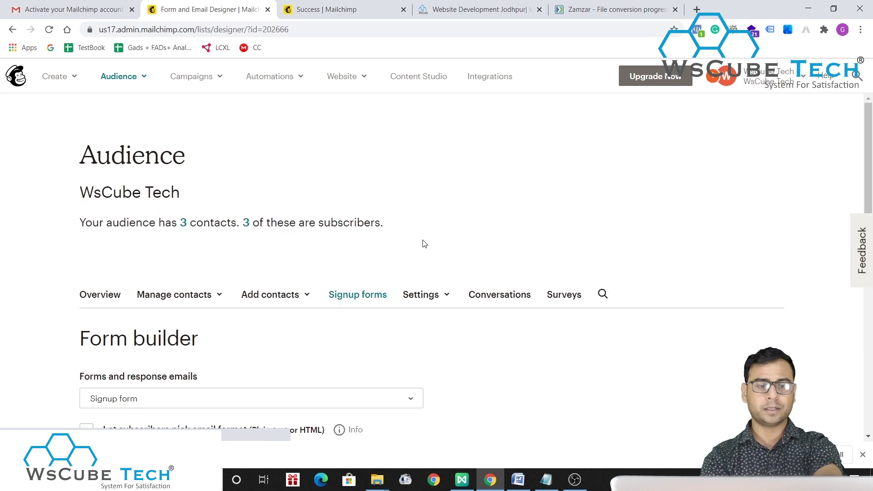
pyautogui.scroll(-4, 415, 271)
pyautogui.scroll(-3, 415, 271)
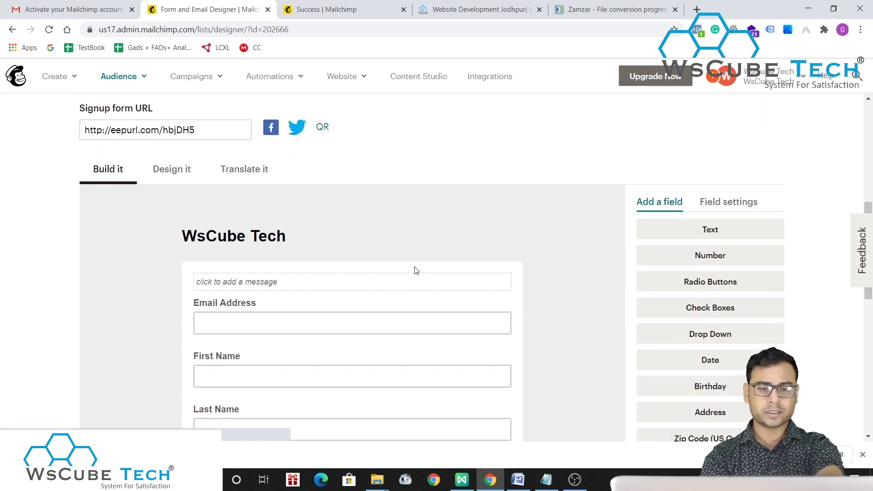
pyautogui.scroll(-9, 439, 273)
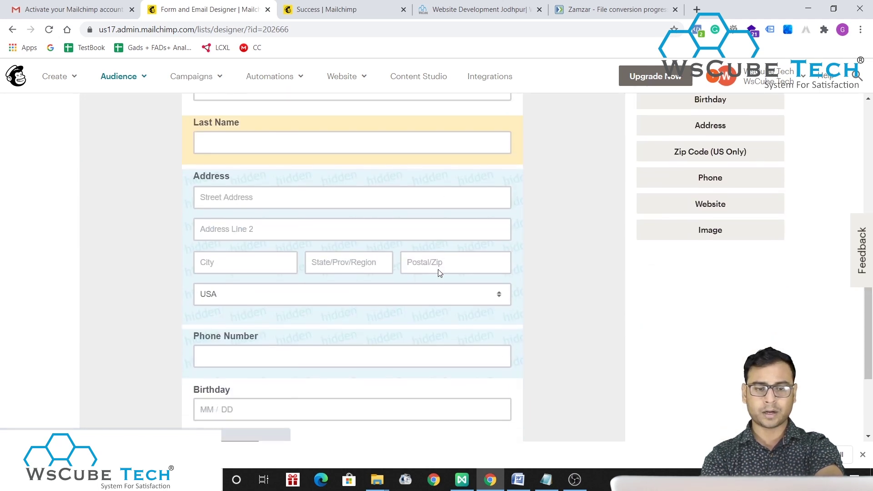
pyautogui.scroll(10, 531, 195)
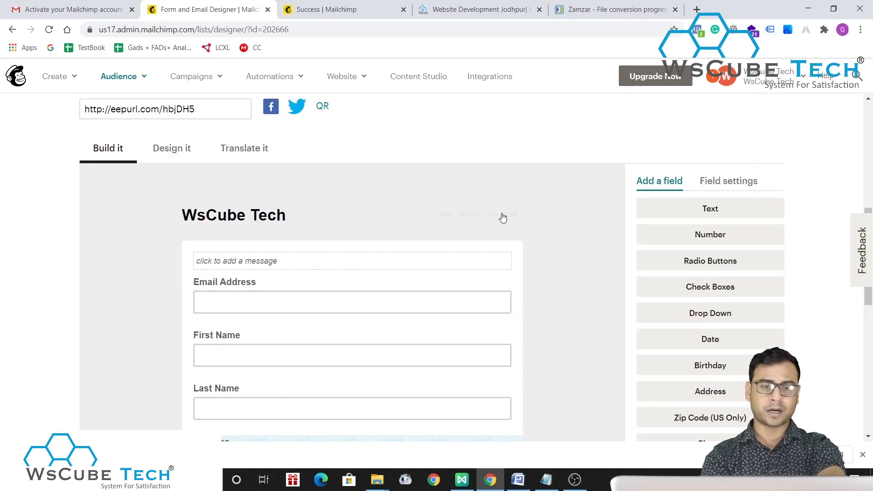
pyautogui.scroll(2, 501, 217)
pyautogui.scroll(1, 503, 219)
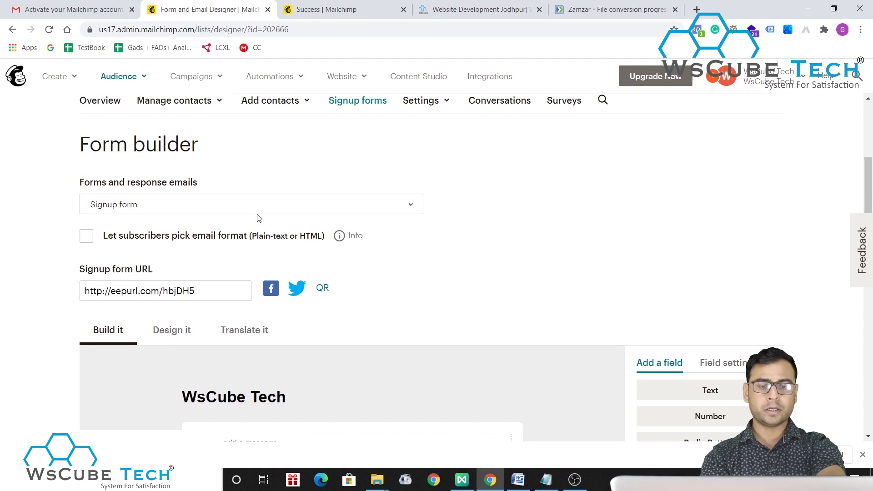
pyautogui.scroll(-8, 416, 291)
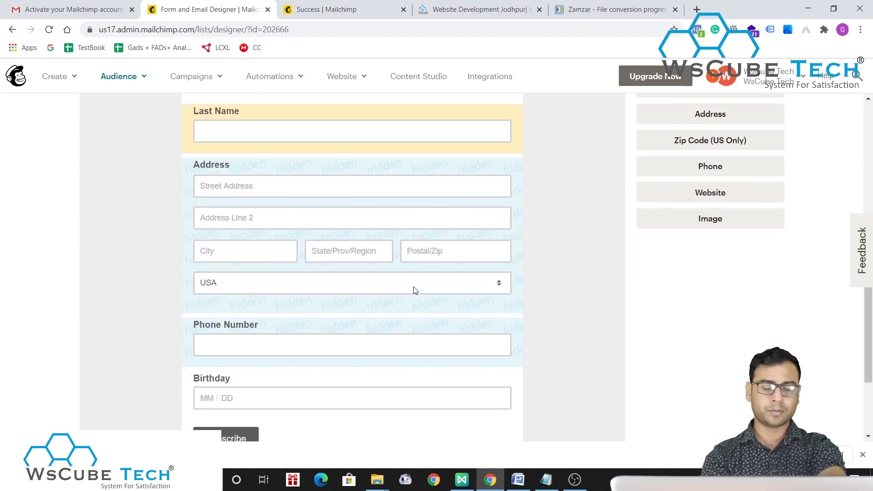
pyautogui.scroll(-3, 415, 290)
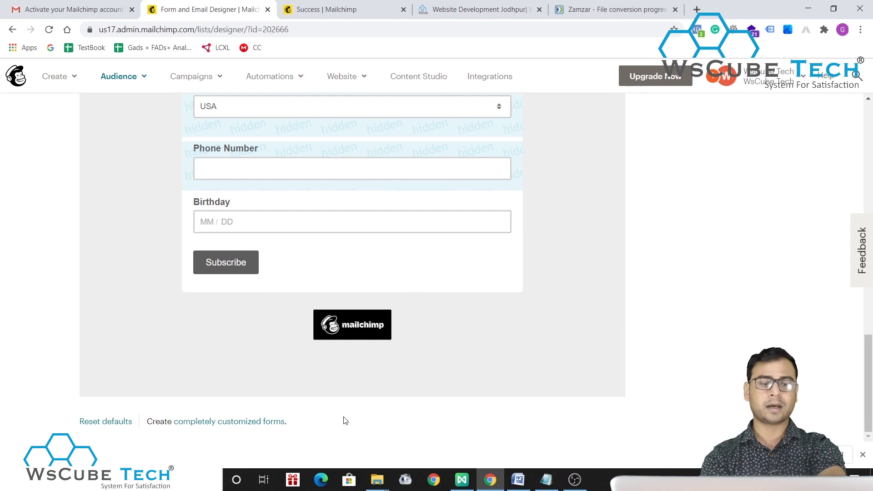
pyautogui.scroll(11, 345, 421)
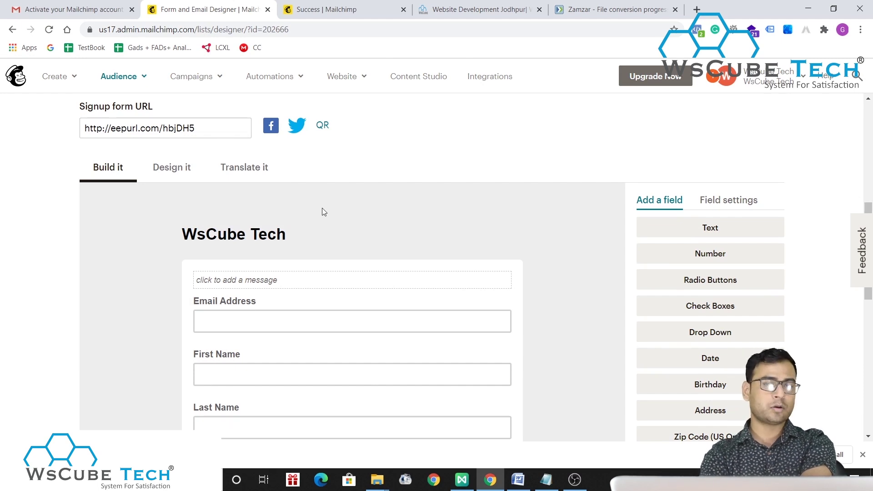
pyautogui.click(197, 129)
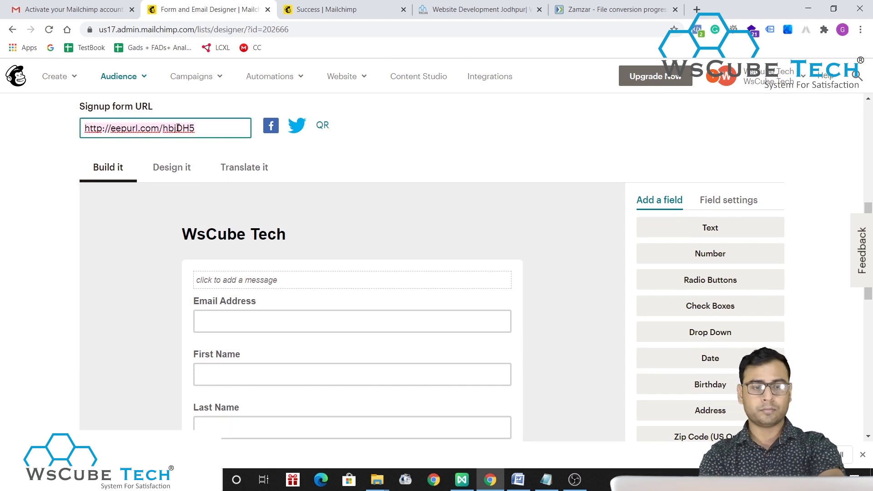
pyautogui.hotkey('ctrl', 'c')
# - Load the hosted signup form URL in a new browser tab
pyautogui.click(696, 9)
pyautogui.hotkey('ctrl', 'v')
pyautogui.press('Return')
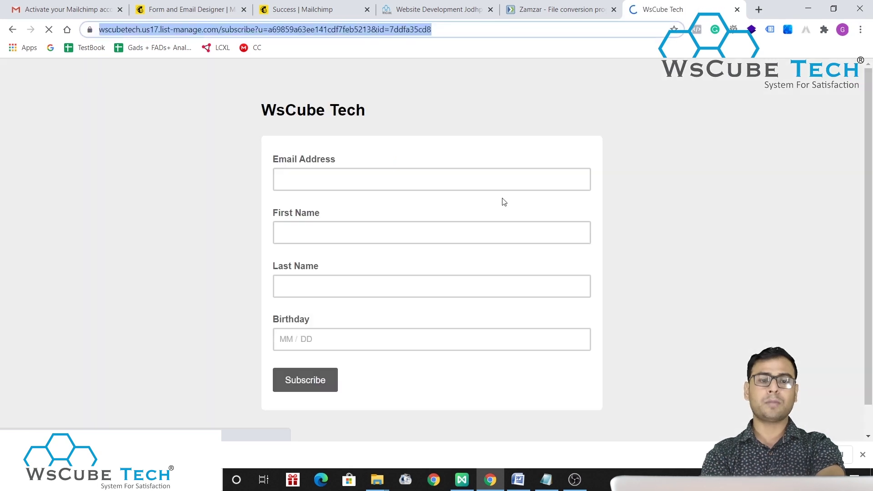
pyautogui.scroll(-1, 602, 242)
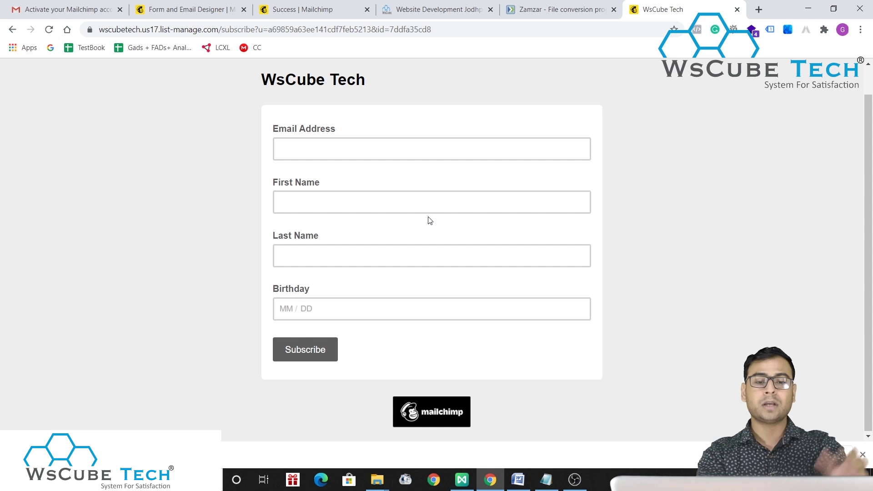
pyautogui.click(354, 155)
pyautogui.write('de')
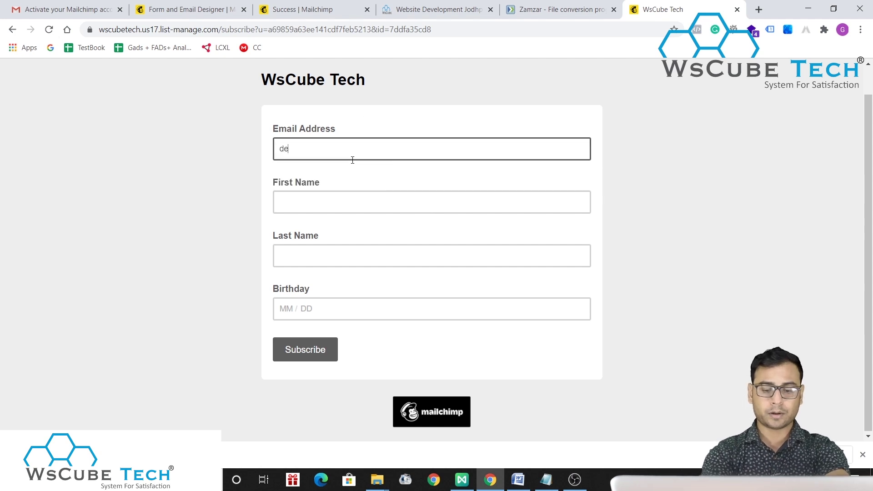
pyautogui.write('mo@gmail.com')
pyautogui.press('Tab')
pyautogui.write('demo')
pyautogui.press('Tab')
pyautogui.press('Tab')
pyautogui.write('31')
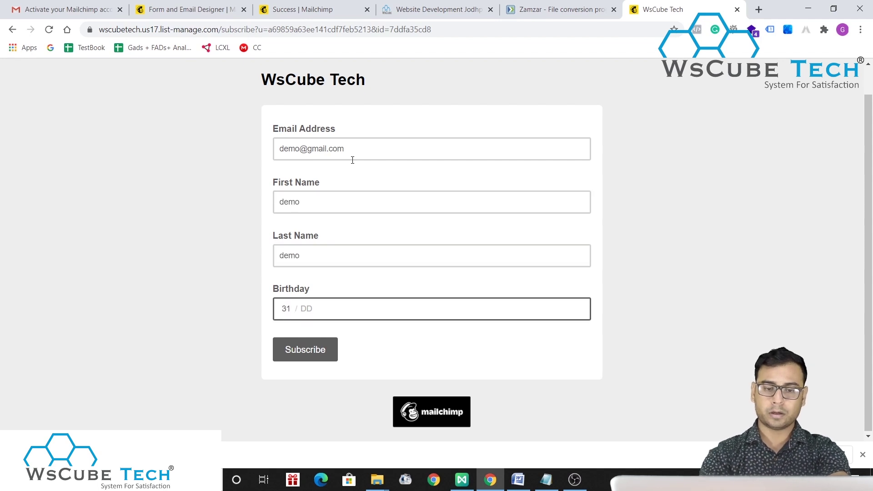
pyautogui.write('1 / 07')
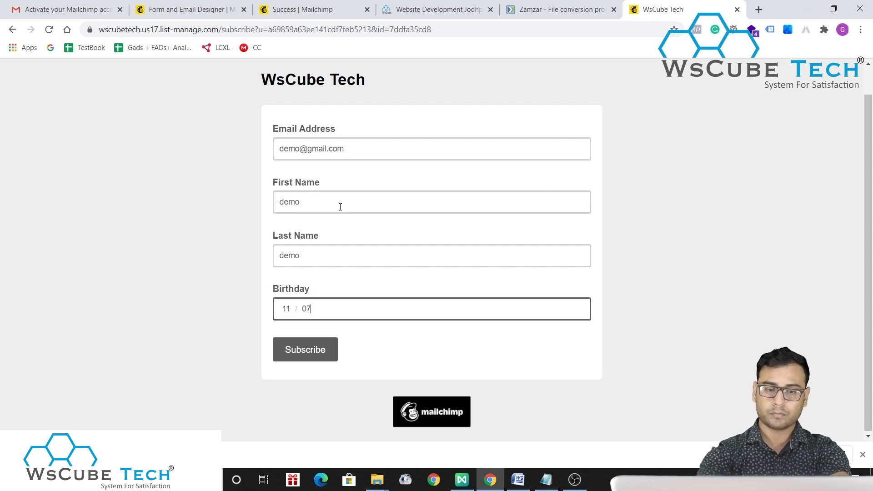
pyautogui.click(305, 349)
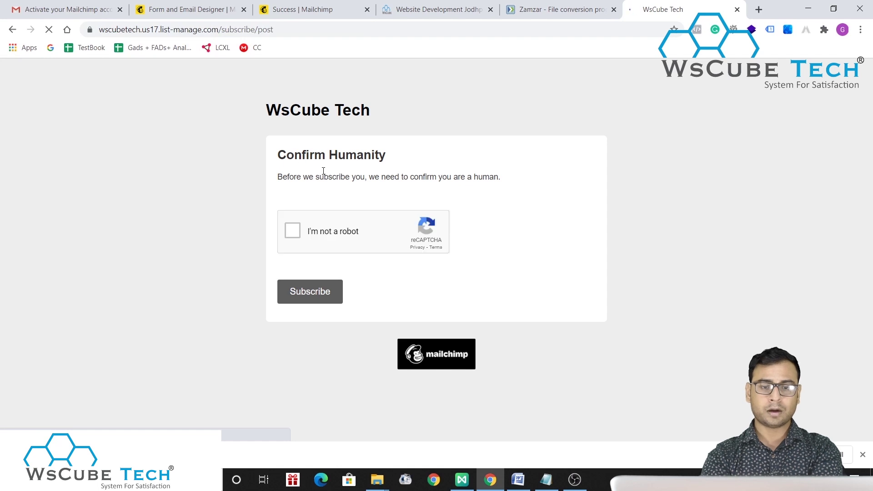
# - Pass the reCAPTCHA taxi-image challenge and complete the test subscription
pyautogui.click(293, 230)
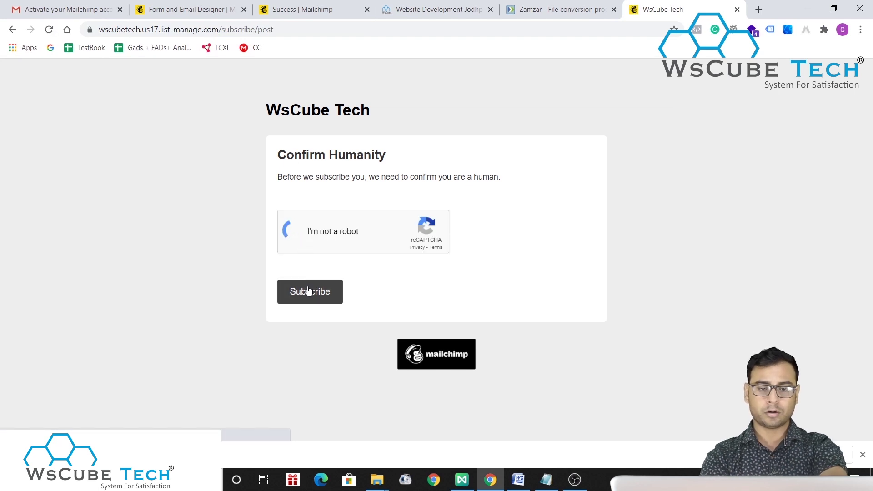
pyautogui.click(493, 257)
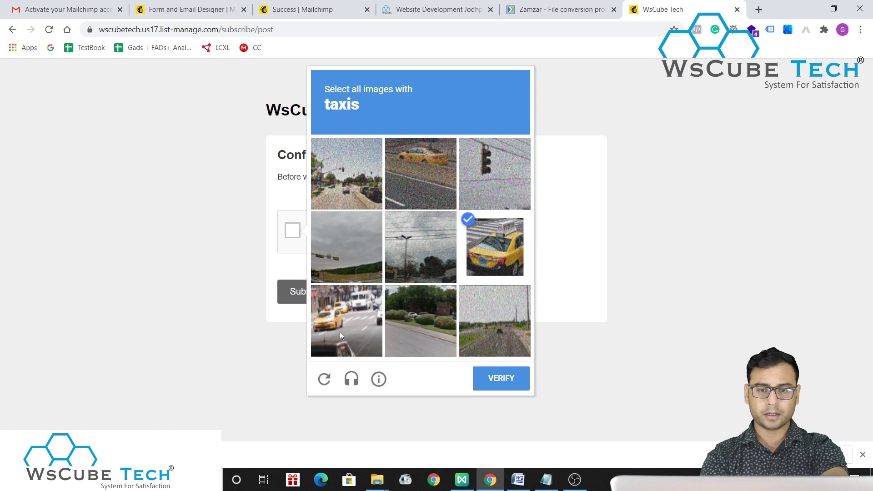
pyautogui.click(340, 332)
pyautogui.click(420, 182)
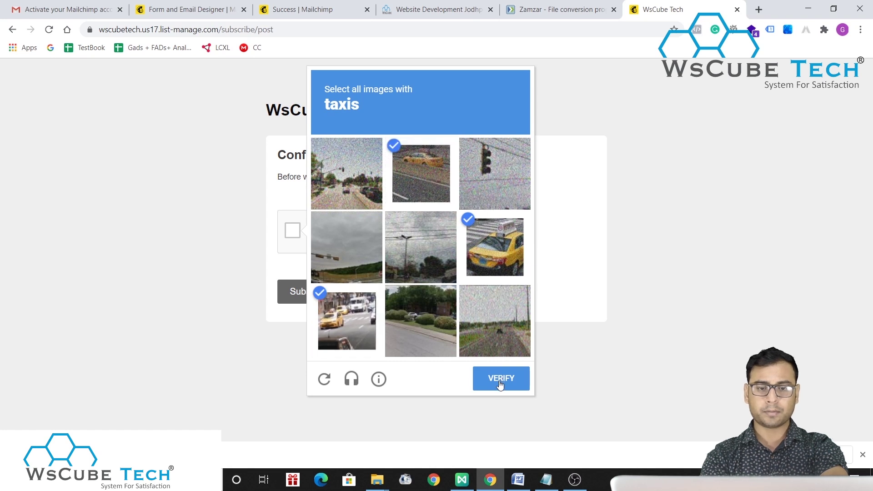
pyautogui.click(372, 183)
pyautogui.click(492, 379)
pyautogui.click(309, 297)
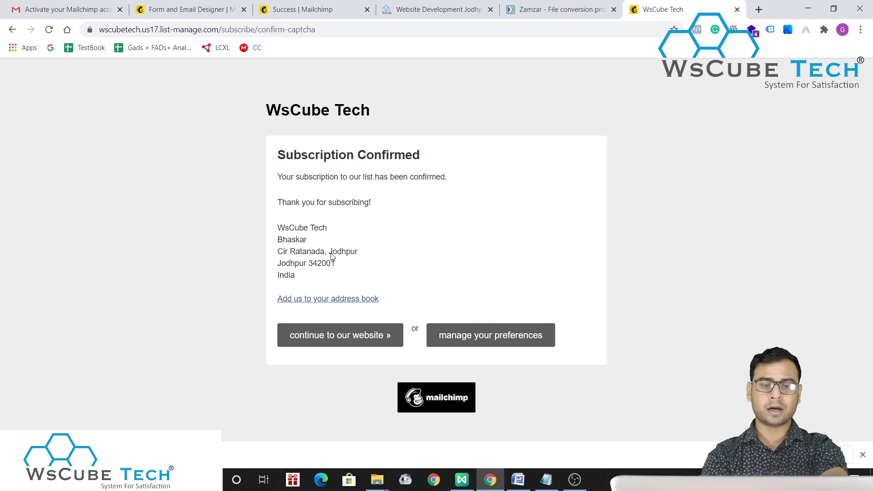
# - Close the confirmation tab and open the audience's All contacts list
pyautogui.click(737, 9)
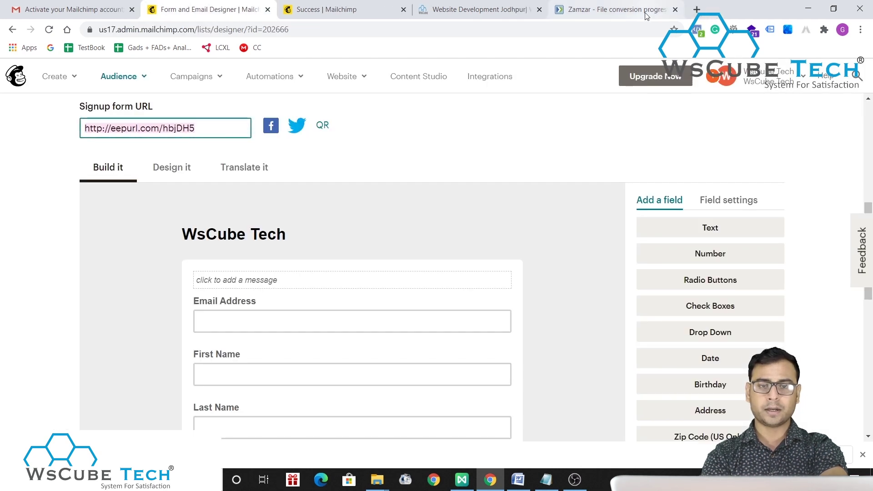
pyautogui.click(330, 8)
pyautogui.click(228, 8)
pyautogui.click(425, 150)
pyautogui.click(118, 77)
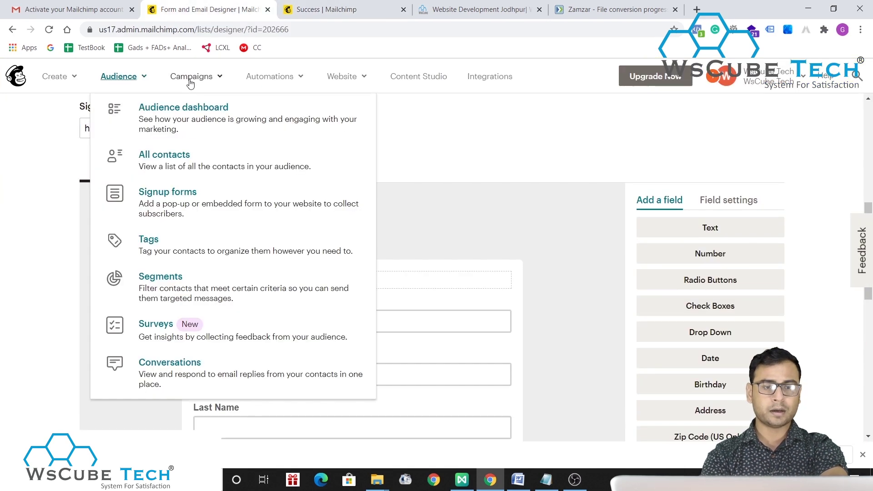
pyautogui.click(163, 152)
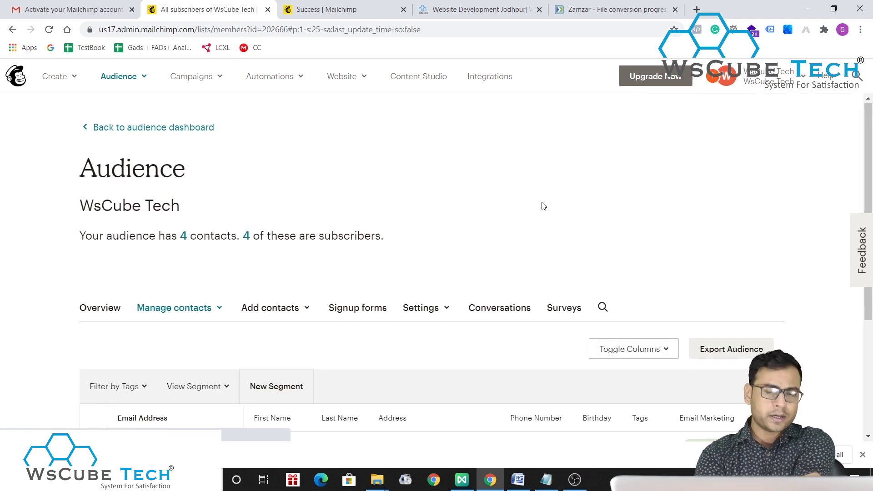
# - Check the new test subscriber in the contacts table, then open the Signup forms options
pyautogui.scroll(-4, 544, 206)
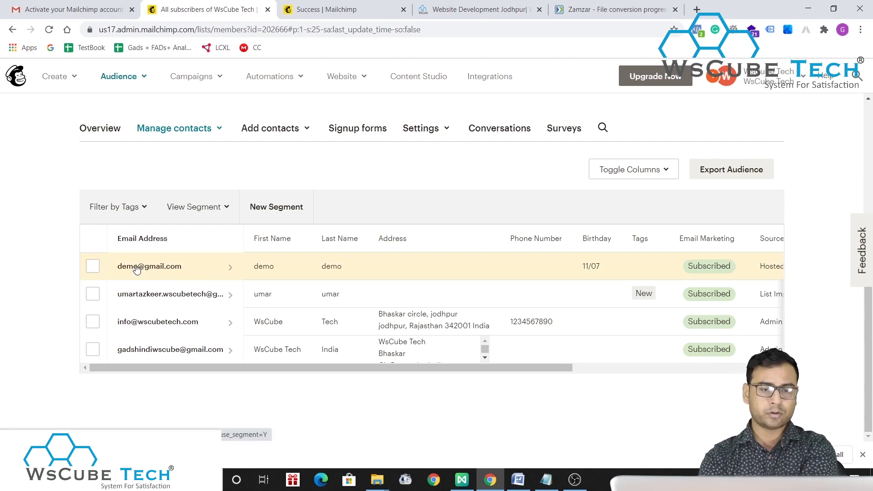
pyautogui.click(357, 128)
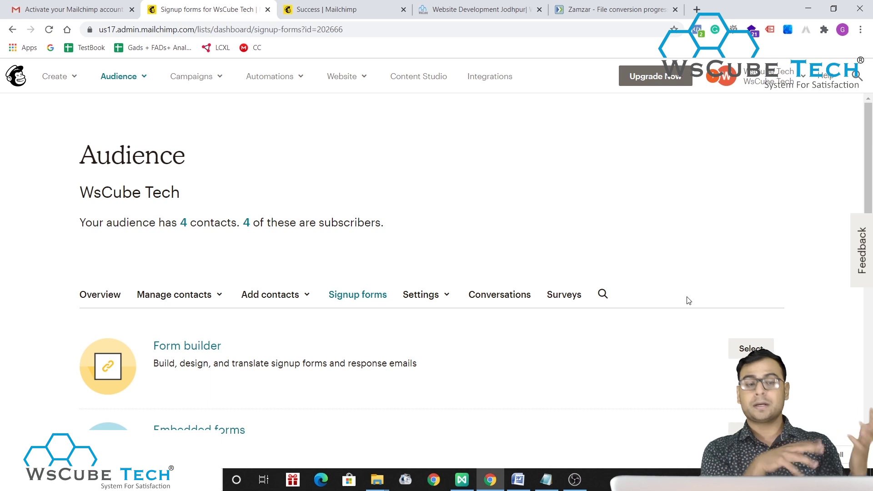
pyautogui.scroll(-4, 688, 300)
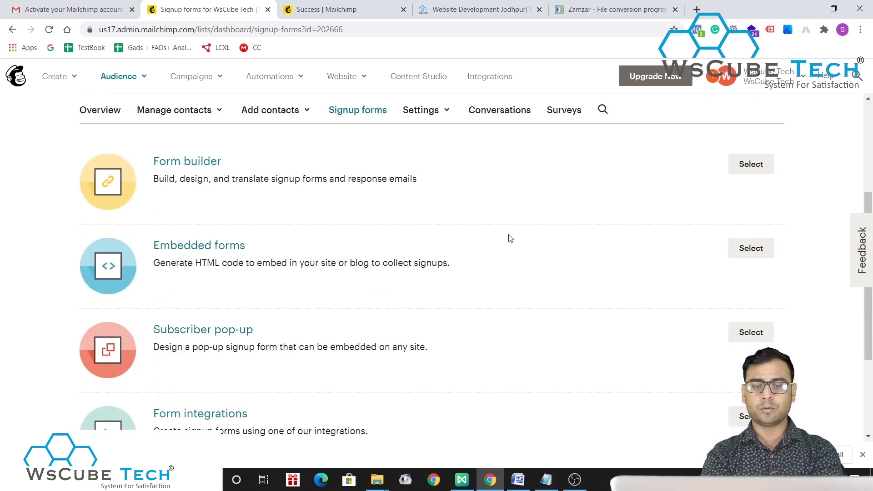
# - Open Embedded forms, review the Classic form preview, and select its HTML embed code
pyautogui.click(767, 254)
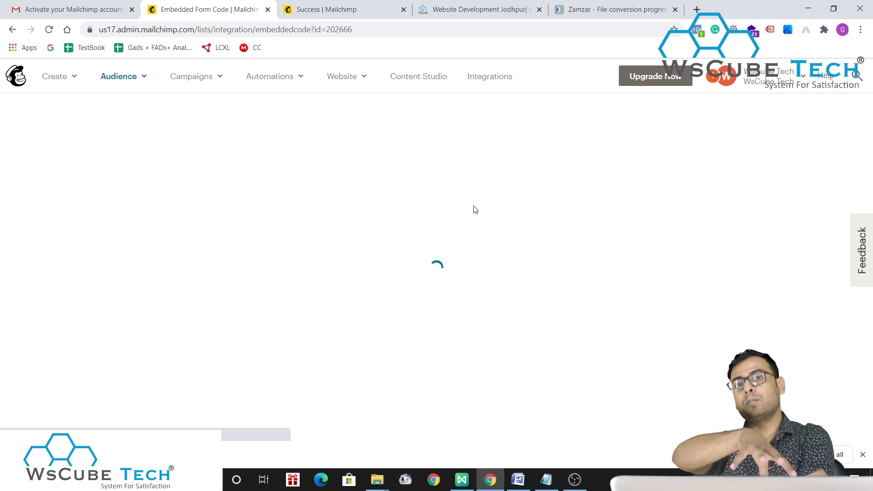
pyautogui.scroll(-6, 475, 209)
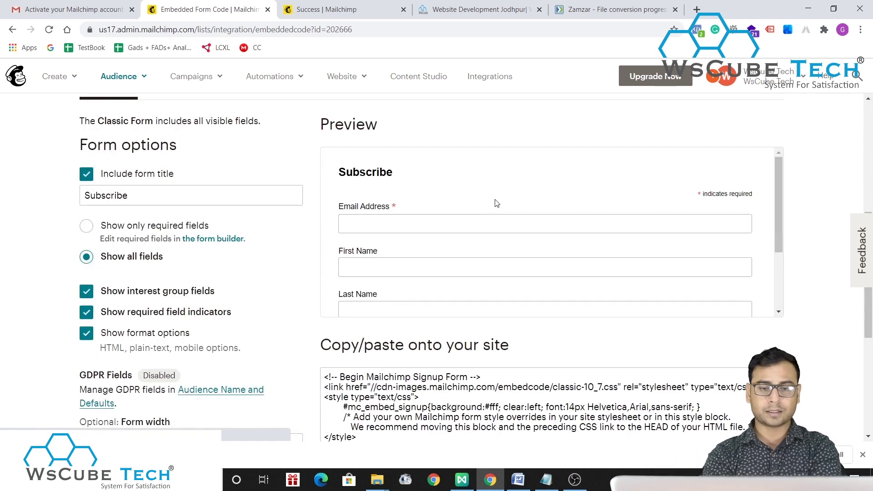
pyautogui.scroll(-3, 454, 284)
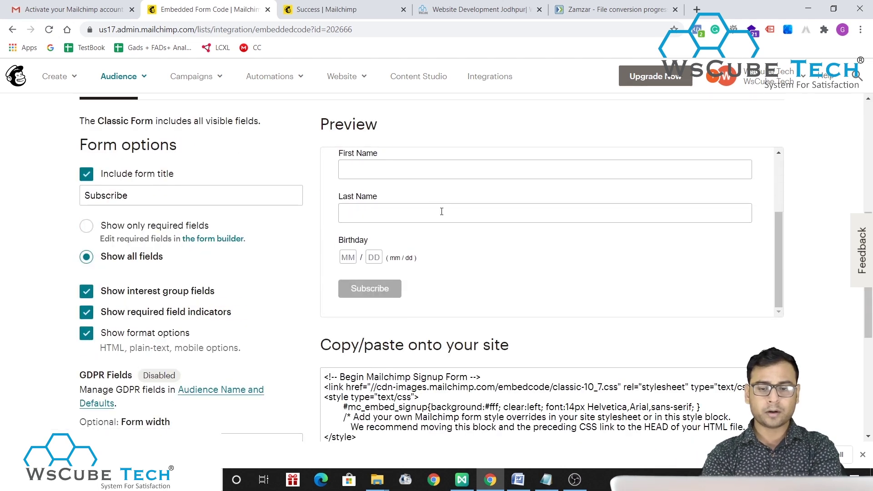
pyautogui.scroll(3, 438, 197)
pyautogui.scroll(1, 462, 250)
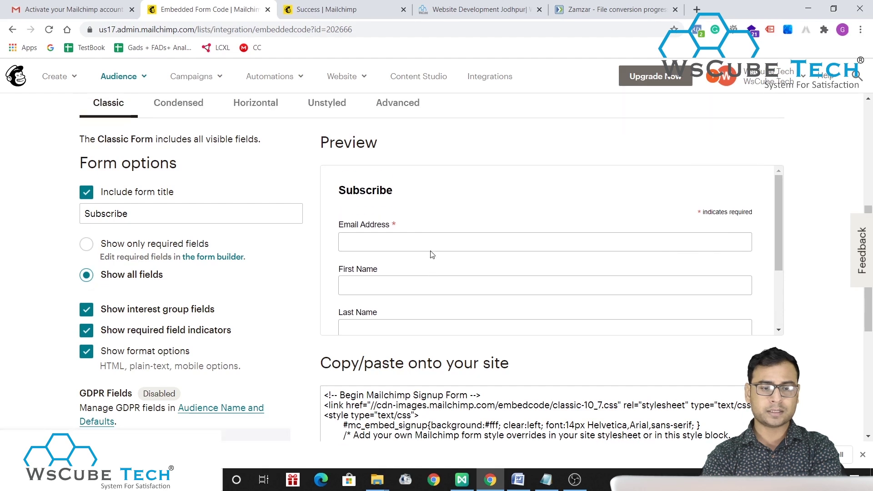
pyautogui.scroll(-3, 387, 288)
pyautogui.scroll(-3, 463, 339)
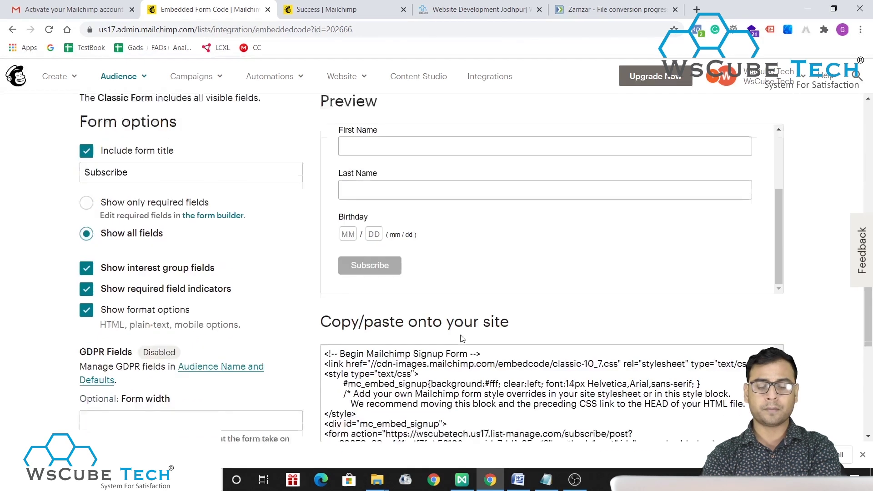
pyautogui.scroll(1, 467, 216)
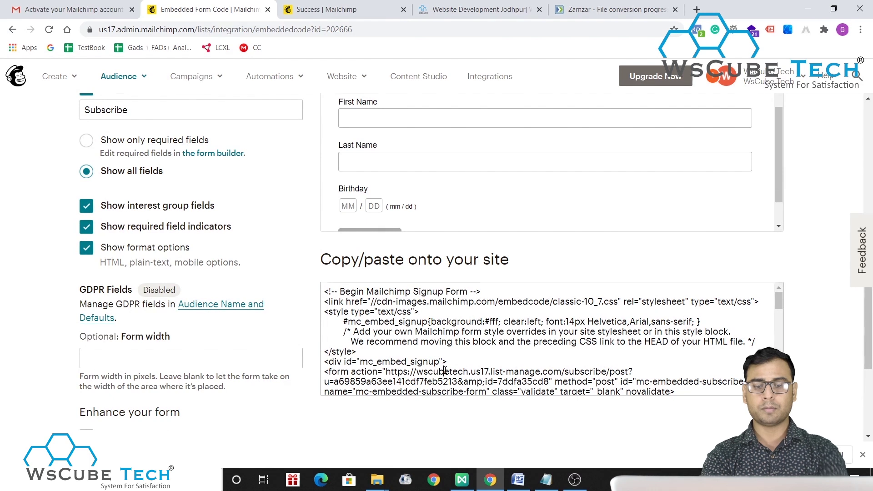
pyautogui.click(445, 371)
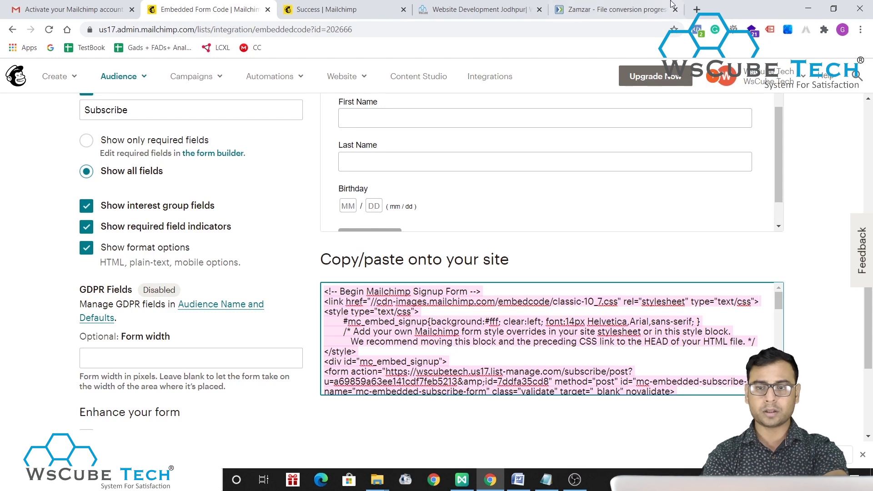
# - Open the parchamclasses.com WordPress admin at /wp-admin in a new tab
pyautogui.click(697, 9)
pyautogui.write('parcham')
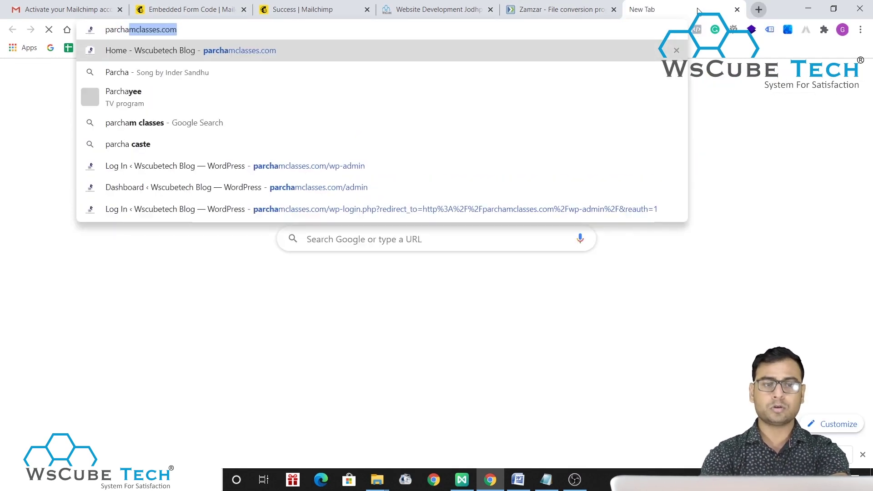
pyautogui.press('Return')
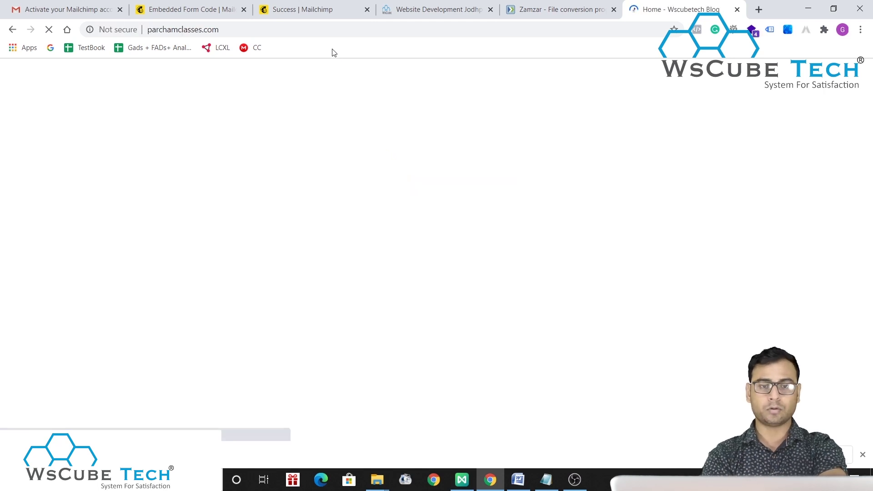
pyautogui.click(317, 27)
pyautogui.click(346, 30)
pyautogui.write('/wp')
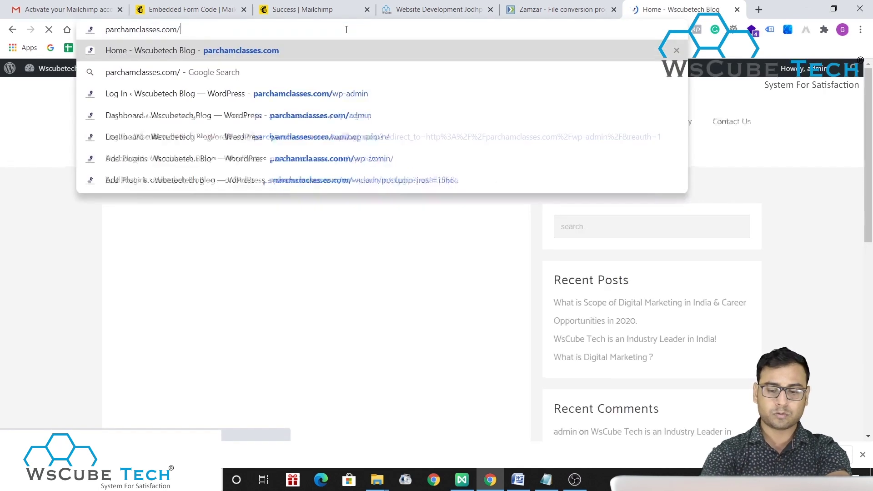
pyautogui.write('-admin')
pyautogui.press('Return')
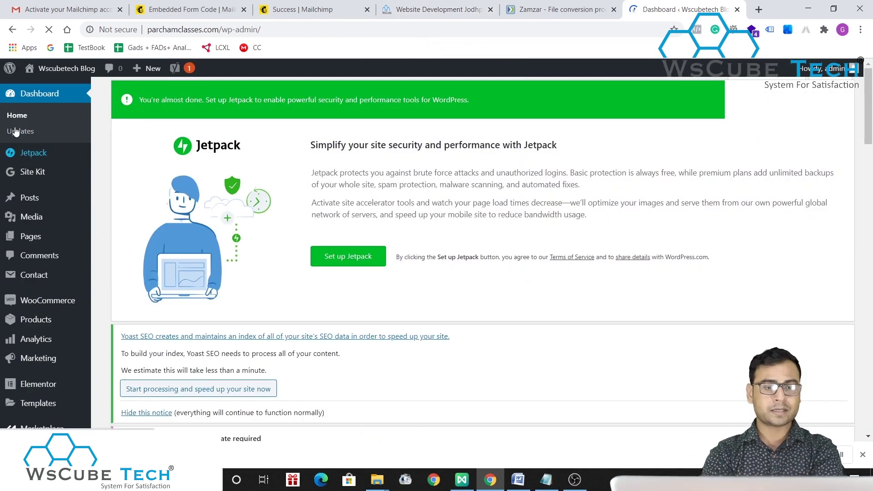
# - Visit the live site from the admin and open its Home page in the editor
pyautogui.moveTo(62, 72)
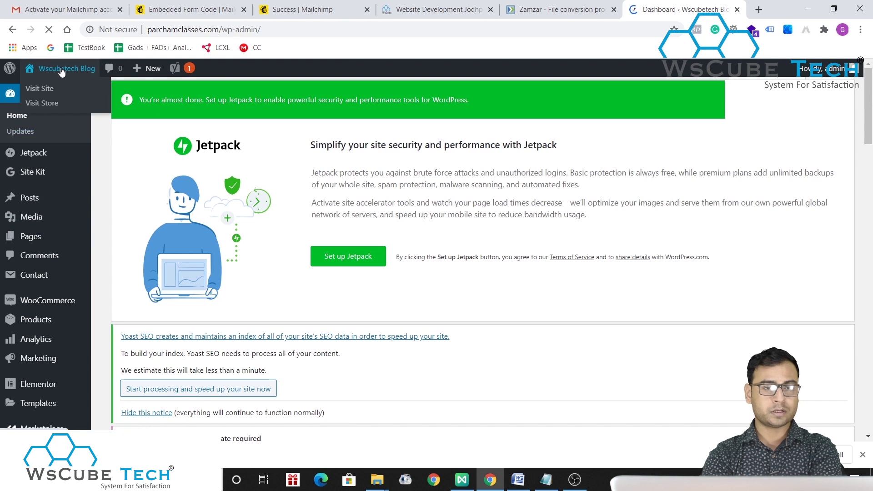
pyautogui.click(40, 88)
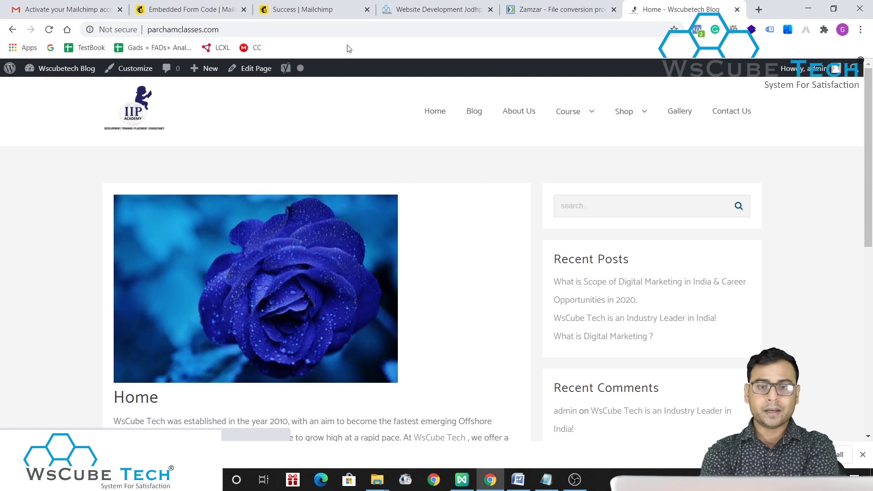
pyautogui.click(448, 4)
pyautogui.click(305, 9)
pyautogui.click(191, 9)
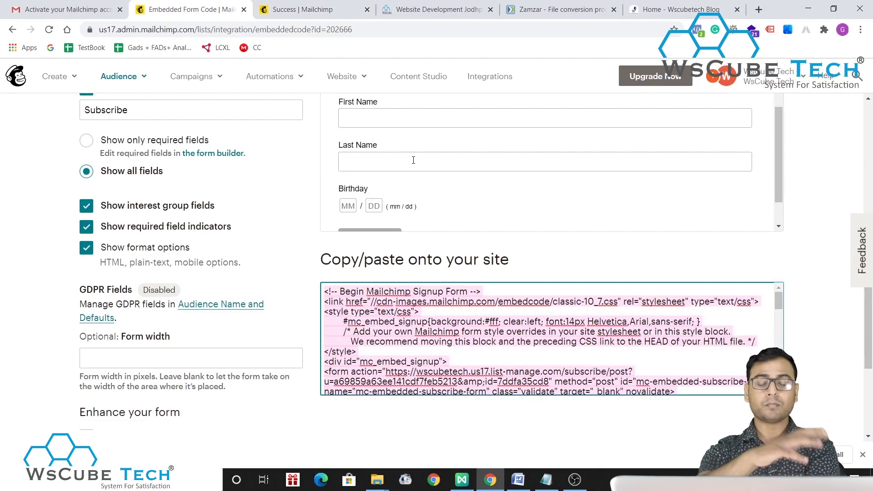
pyautogui.click(680, 10)
pyautogui.click(341, 30)
pyautogui.moveTo(577, 122)
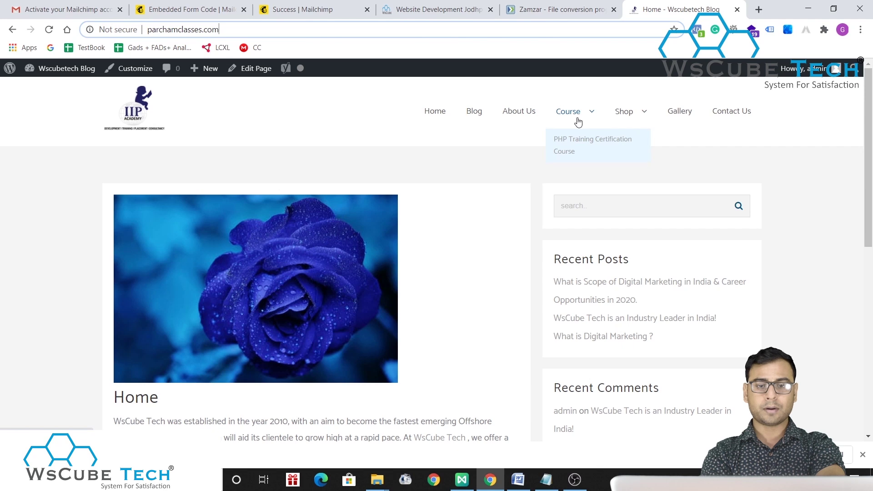
pyautogui.click(257, 69)
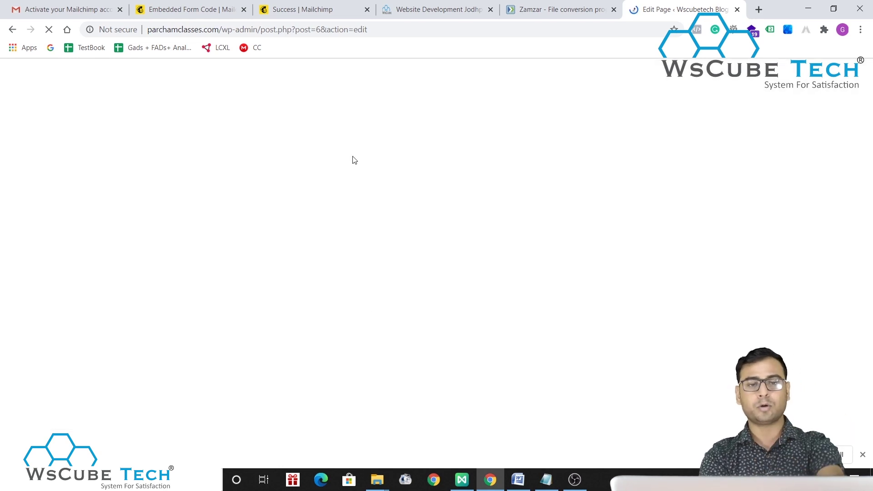
# - Return to the Mailchimp tab and review the embedded form code
pyautogui.click(315, 7)
pyautogui.click(193, 6)
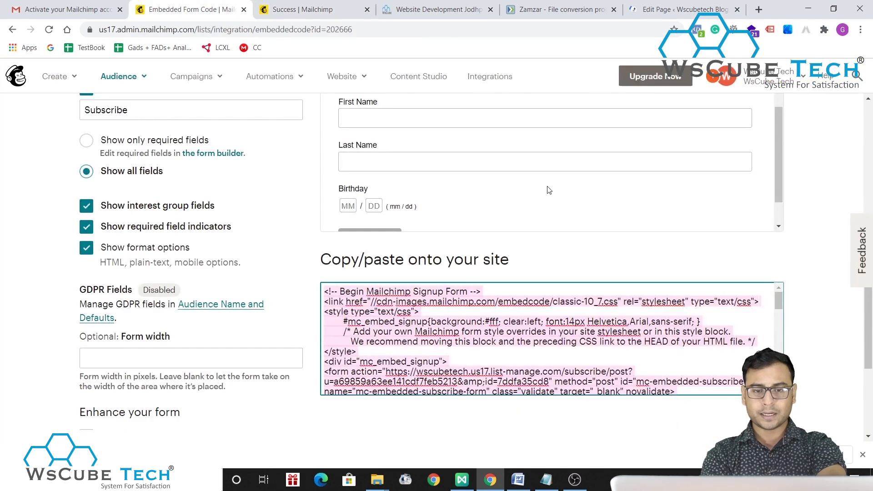
pyautogui.moveTo(354, 262); pyautogui.dragTo(475, 263)
pyautogui.click(545, 263)
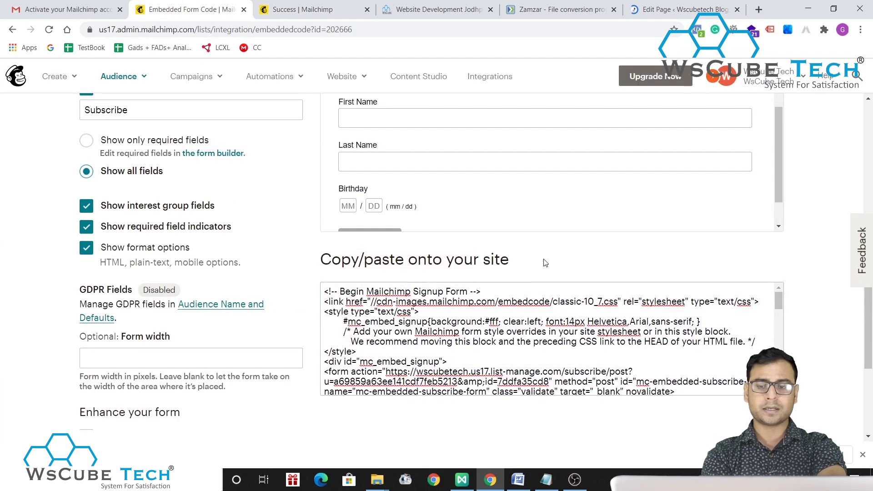
pyautogui.scroll(-15, 528, 319)
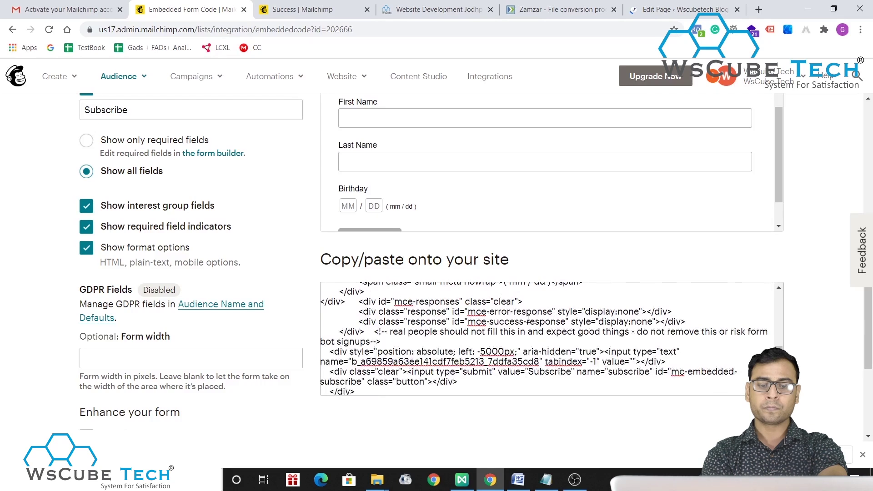
pyautogui.scroll(-2, 528, 320)
pyautogui.scroll(15, 510, 242)
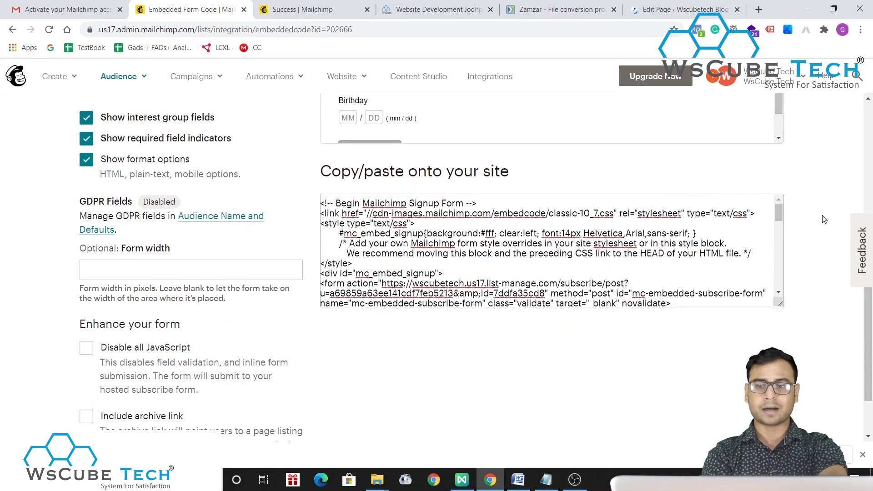
pyautogui.scroll(2, 822, 218)
# - Insert a Custom HTML block after the first paragraph and paste the Mailchimp embed code
pyautogui.click(682, 9)
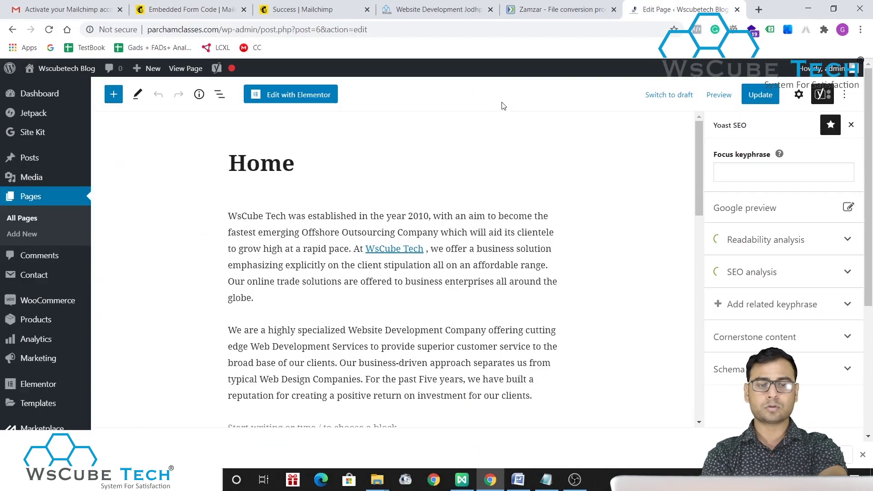
pyautogui.click(261, 300)
pyautogui.press('Return')
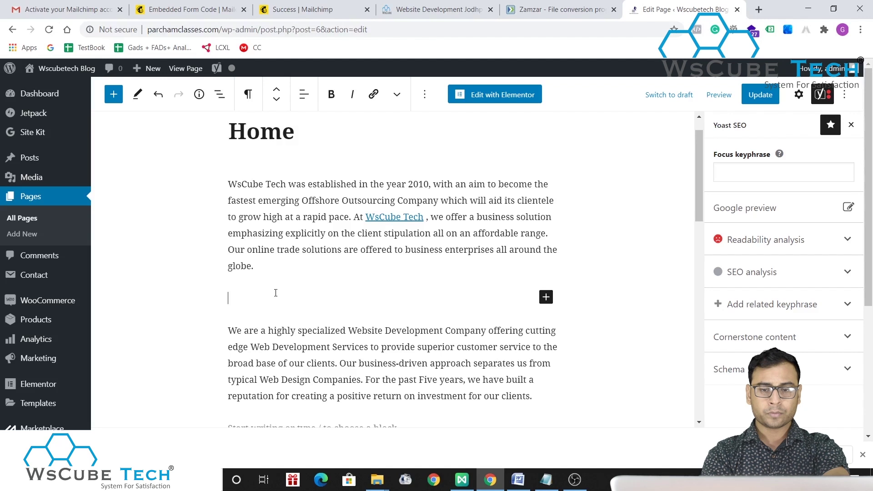
pyautogui.click(546, 298)
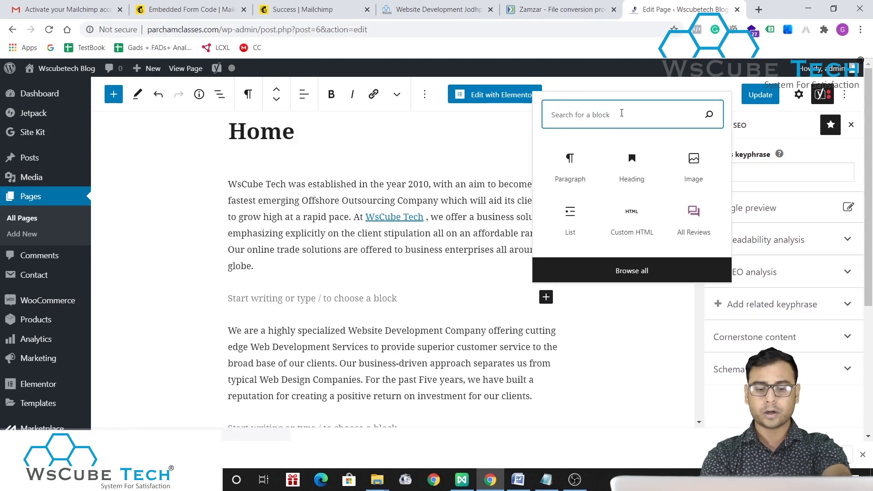
pyautogui.write('html')
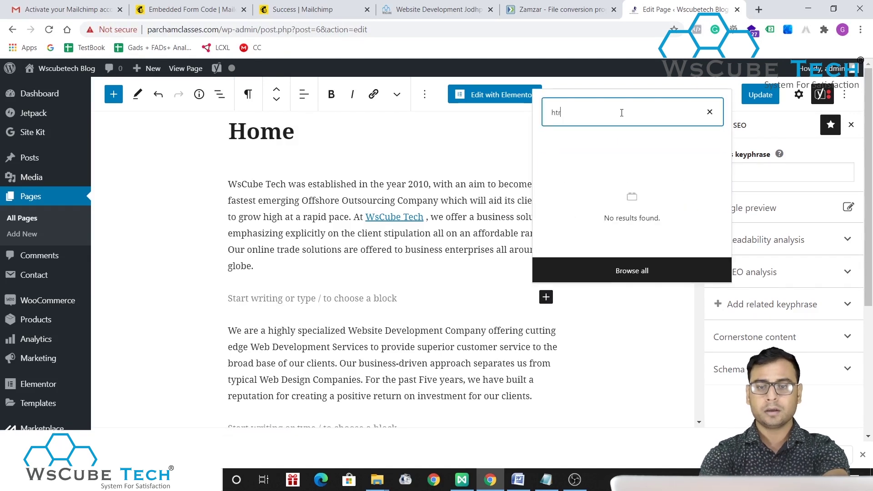
pyautogui.press('BackSpace')
pyautogui.write('ml')
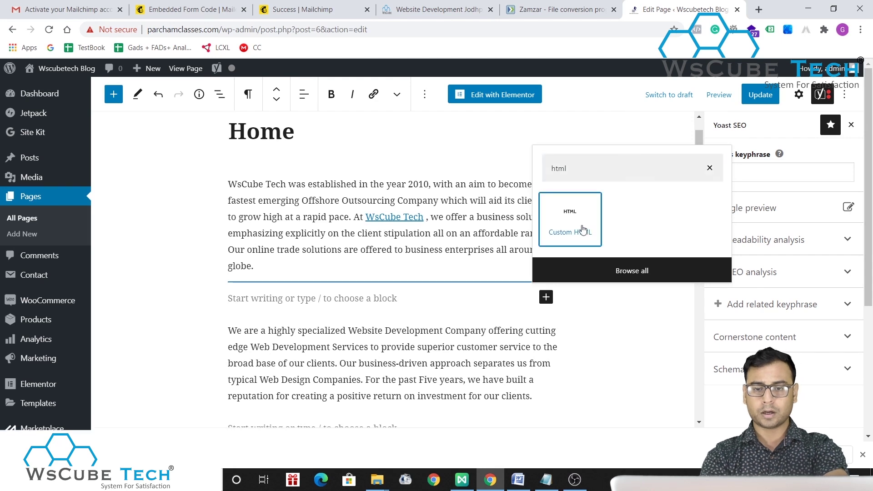
pyautogui.click(568, 228)
pyautogui.hotkey('ctrl', 'v')
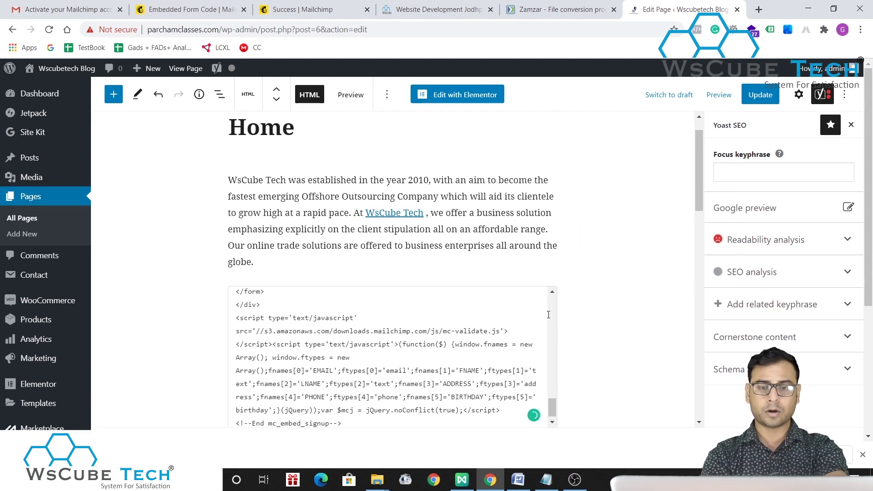
# - Update the Home page and open its live view
pyautogui.scroll(-4, 573, 362)
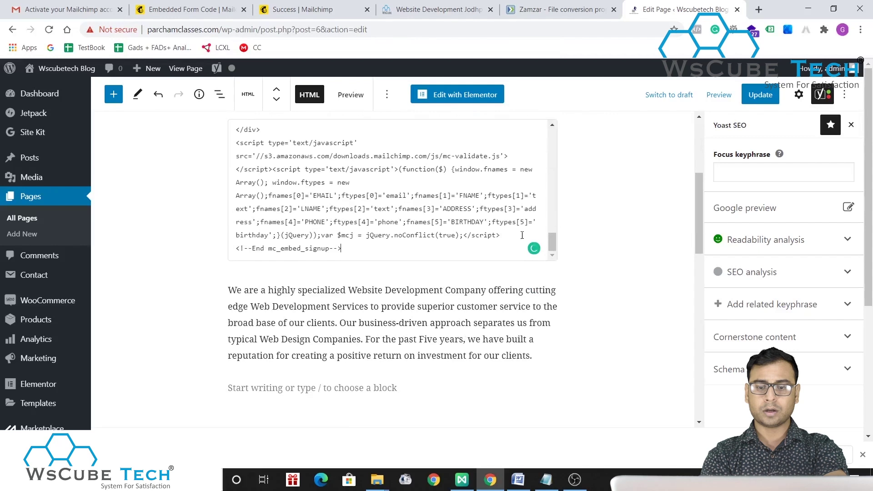
pyautogui.click(773, 96)
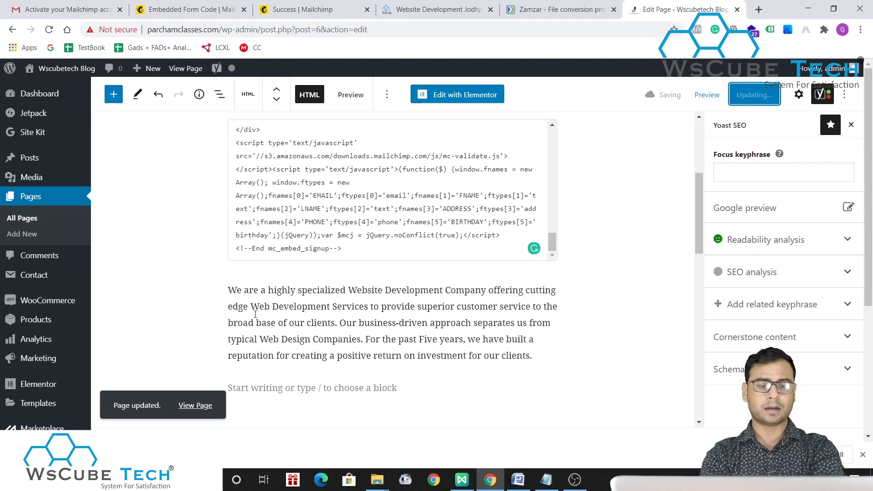
pyautogui.click(194, 408)
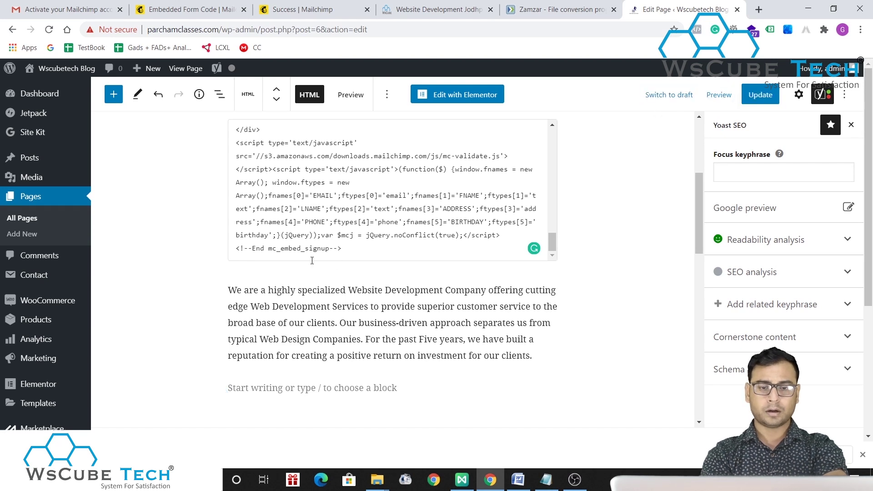
pyautogui.click(746, 95)
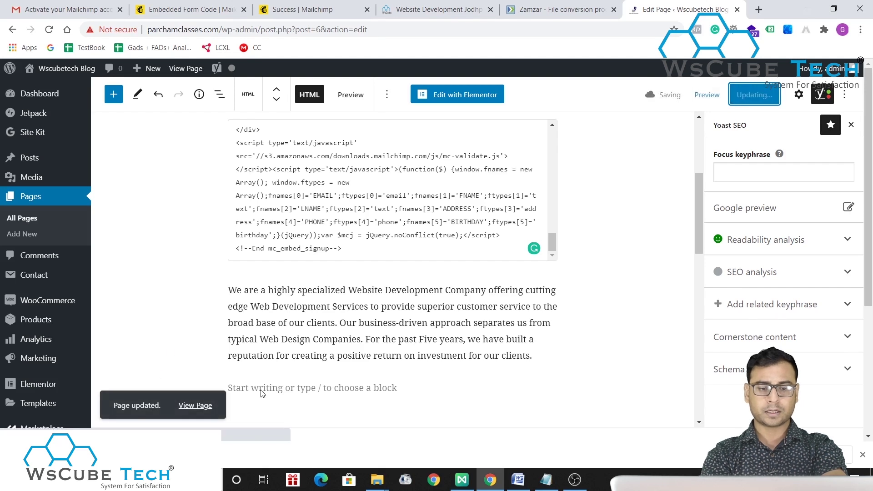
pyautogui.keyDown('ctrl'); pyautogui.click(193, 406); pyautogui.keyUp('ctrl')
pyautogui.click(700, 5)
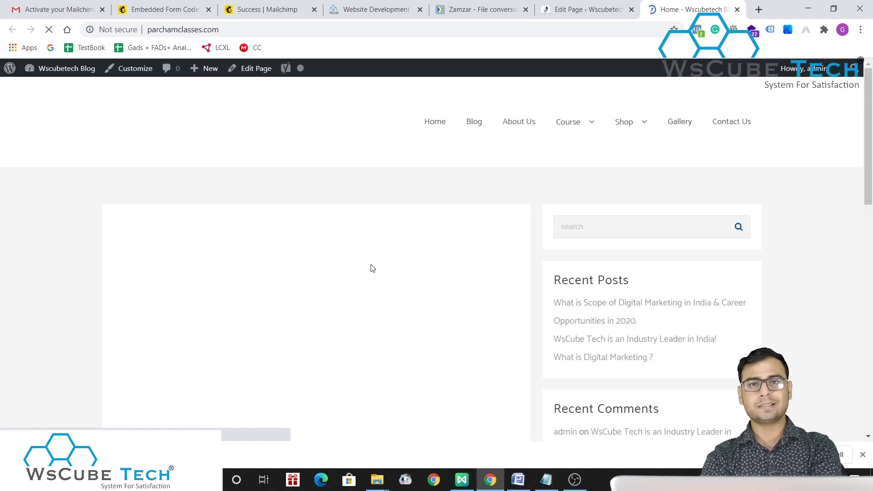
pyautogui.scroll(-7, 427, 369)
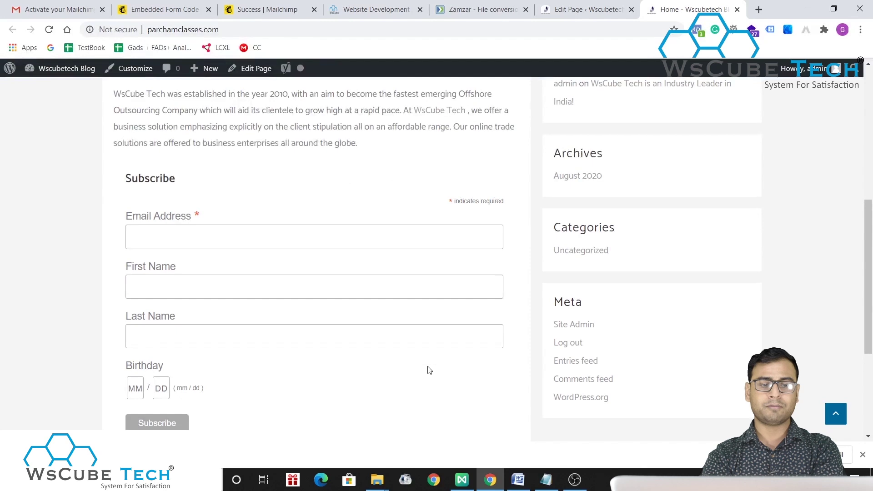
pyautogui.scroll(-3, 429, 369)
pyautogui.click(231, 125)
pyautogui.write('demo@gmail.com')
pyautogui.press('Tab')
pyautogui.write('test')
pyautogui.press('Tab')
pyautogui.write('test')
pyautogui.press('Tab')
# - Make the email unique with 111111111, set birthday month 04, and submit the signup
pyautogui.click(155, 122)
pyautogui.write('111111111')
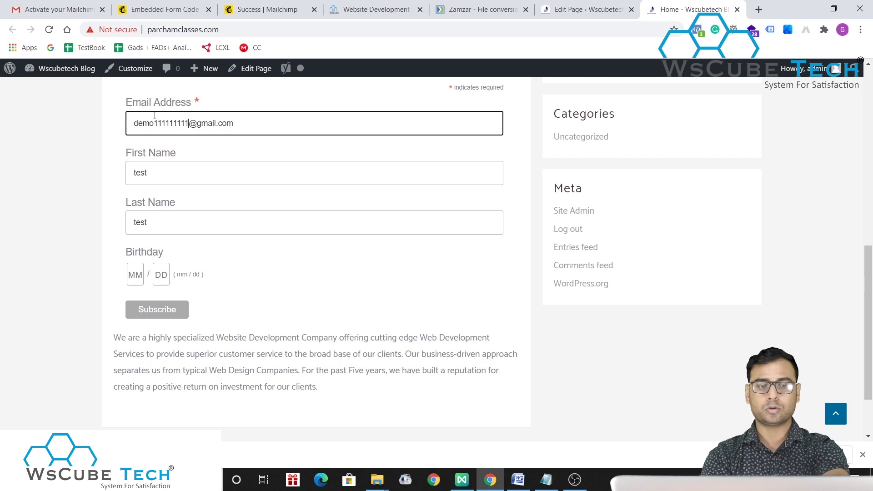
pyautogui.click(136, 279)
pyautogui.write('04')
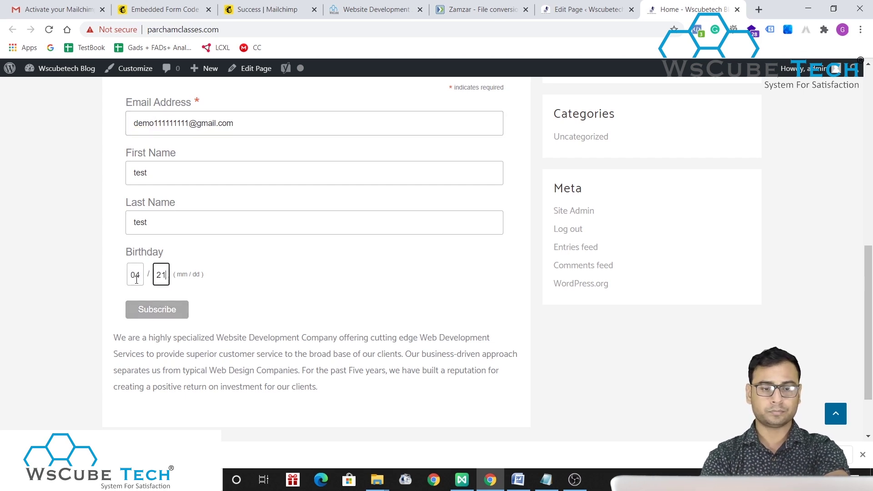
pyautogui.click(146, 309)
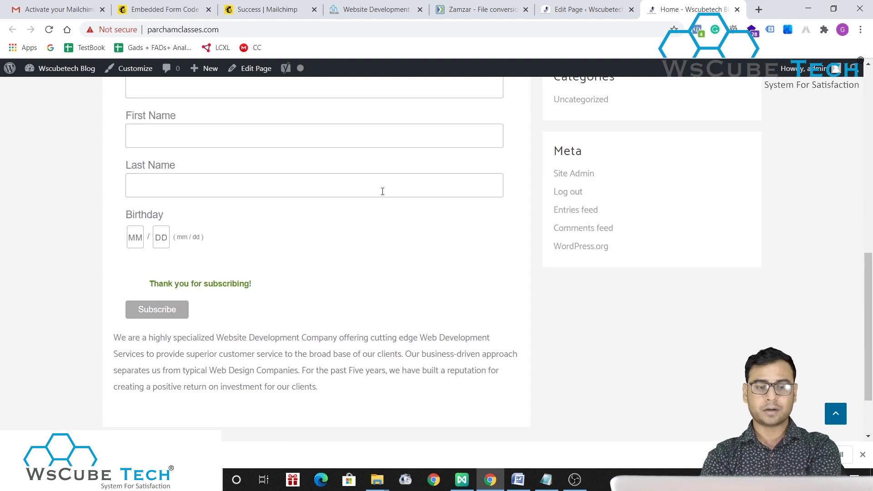
pyautogui.press('F5')
pyautogui.scroll(-5, 300, 270)
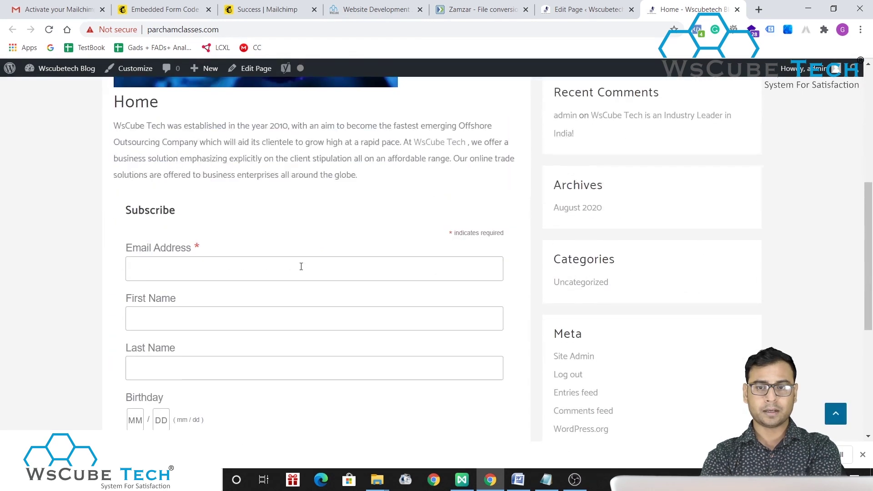
pyautogui.click(370, 9)
# - Back in Mailchimp, open the audience's All contacts list and confirm the embedded-form test signup shows as Subscribed
pyautogui.click(478, 9)
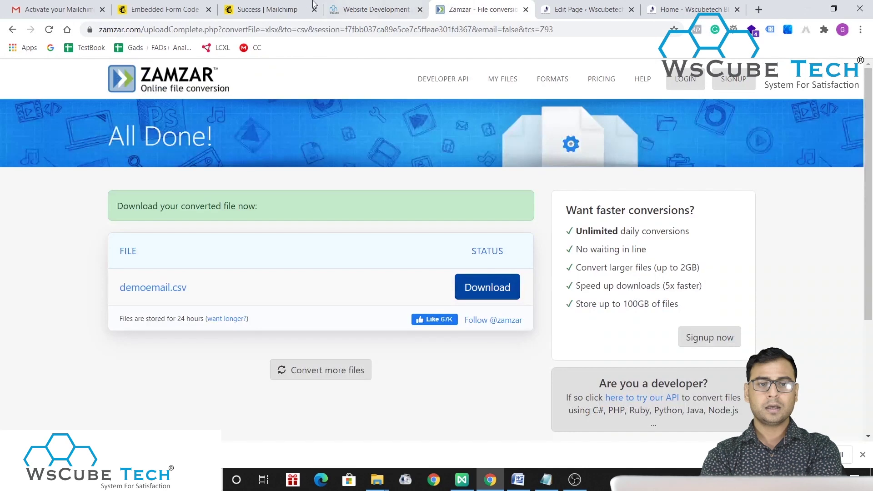
pyautogui.click(267, 9)
pyautogui.click(181, 4)
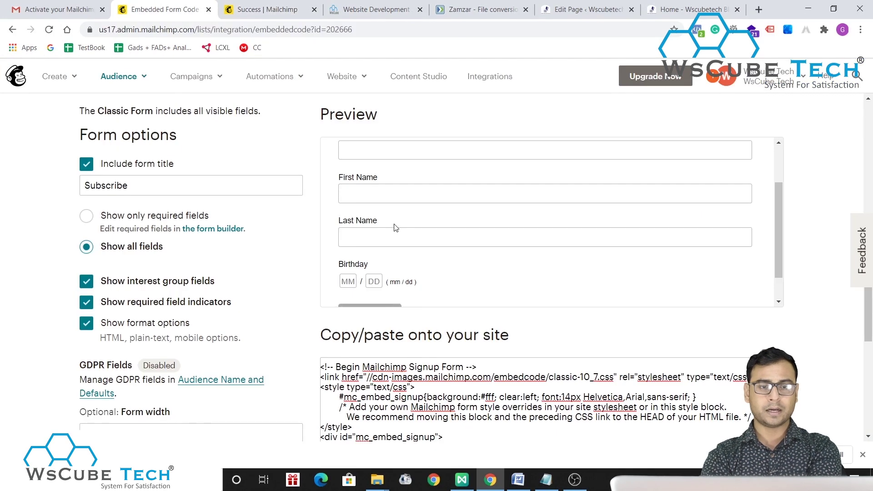
pyautogui.scroll(7, 395, 228)
pyautogui.click(142, 79)
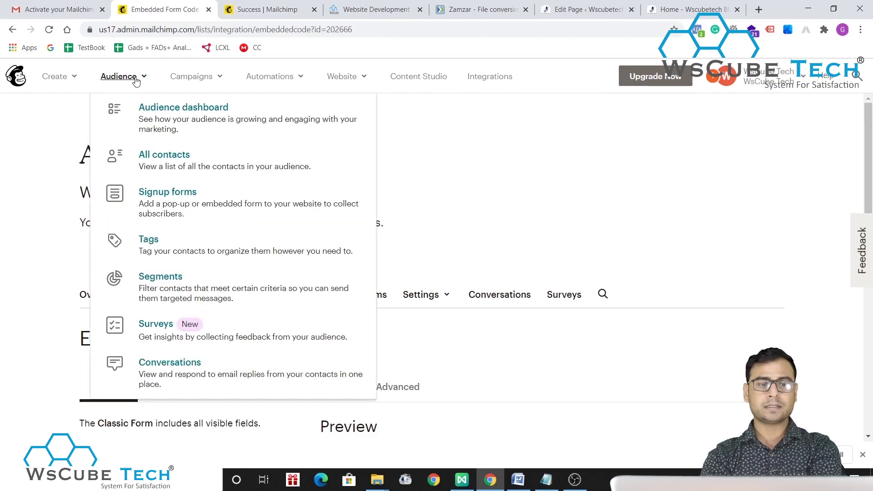
pyautogui.click(170, 154)
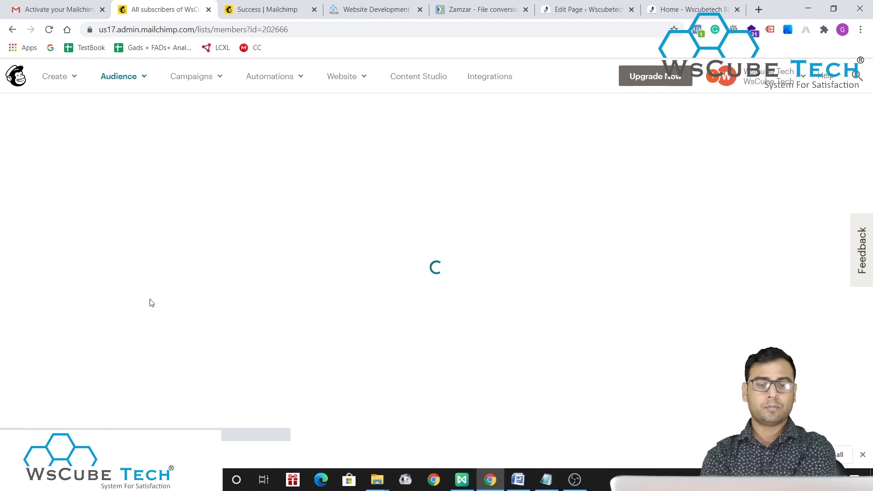
pyautogui.scroll(-3, 376, 286)
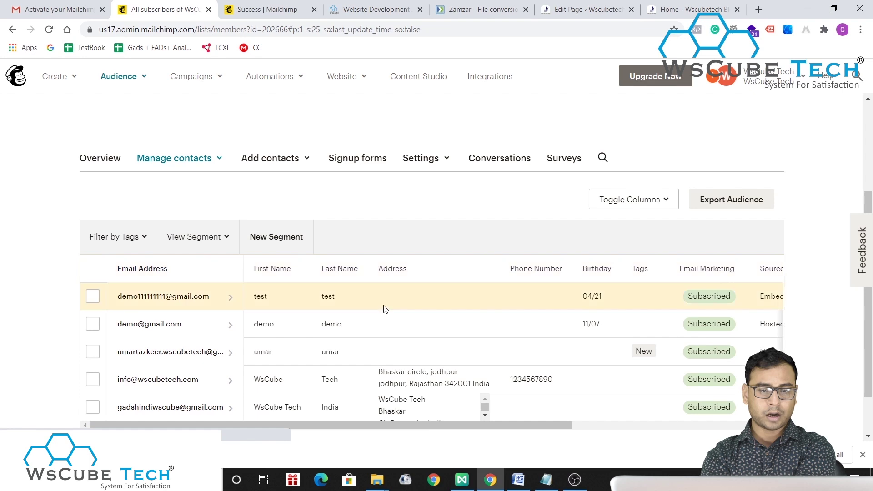
pyautogui.moveTo(135, 300); pyautogui.dragTo(208, 297)
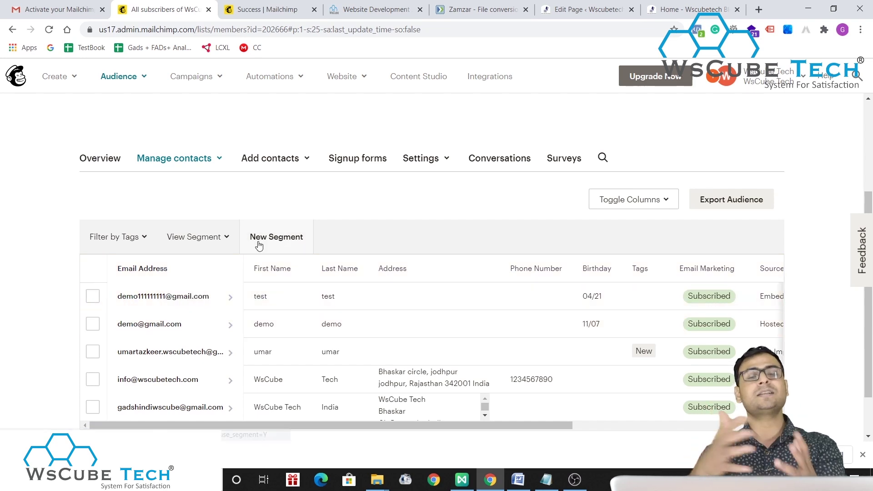